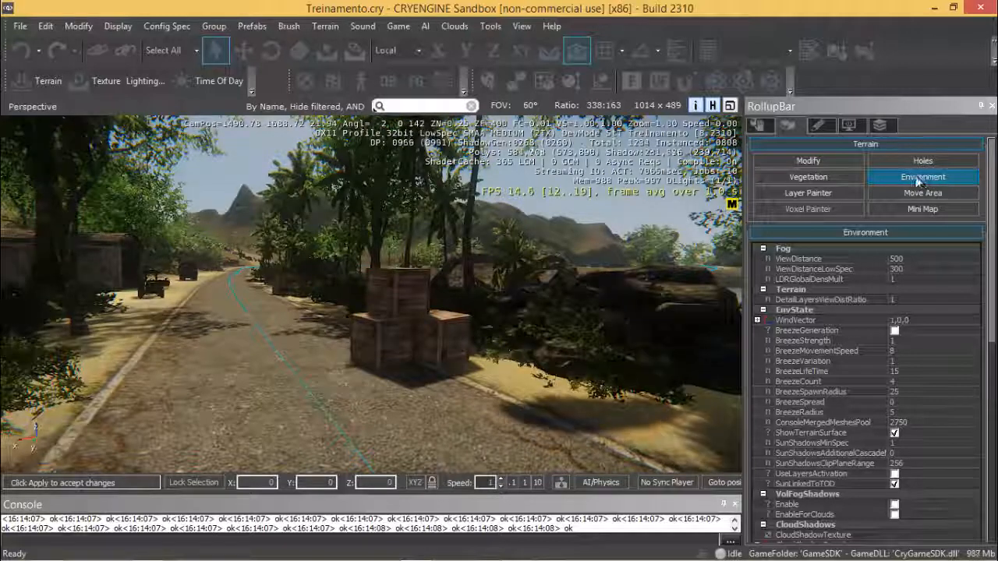
# Set the fog ViewDistance of the terrain environment to 100
pyautogui.click(900, 258)
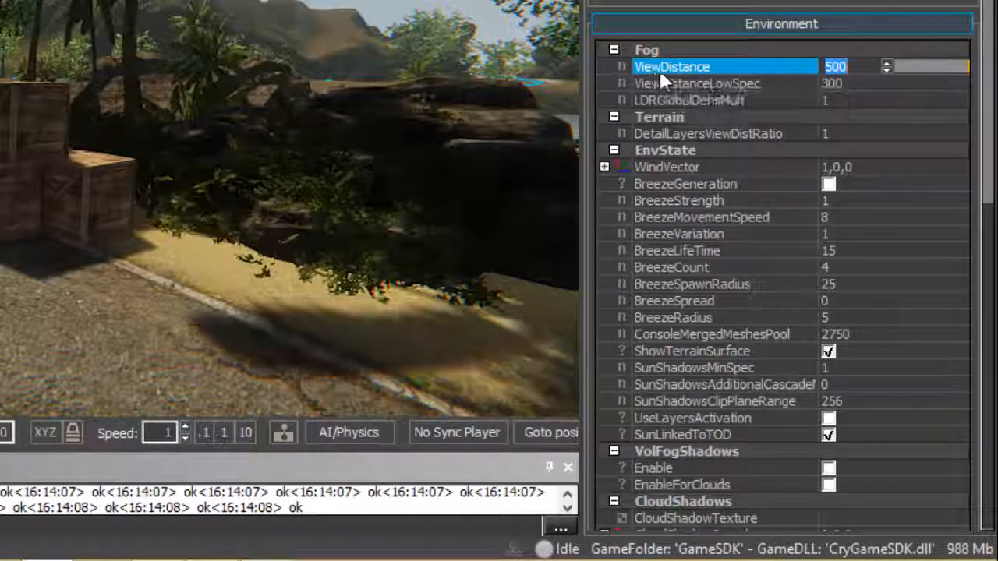
pyautogui.write('300')
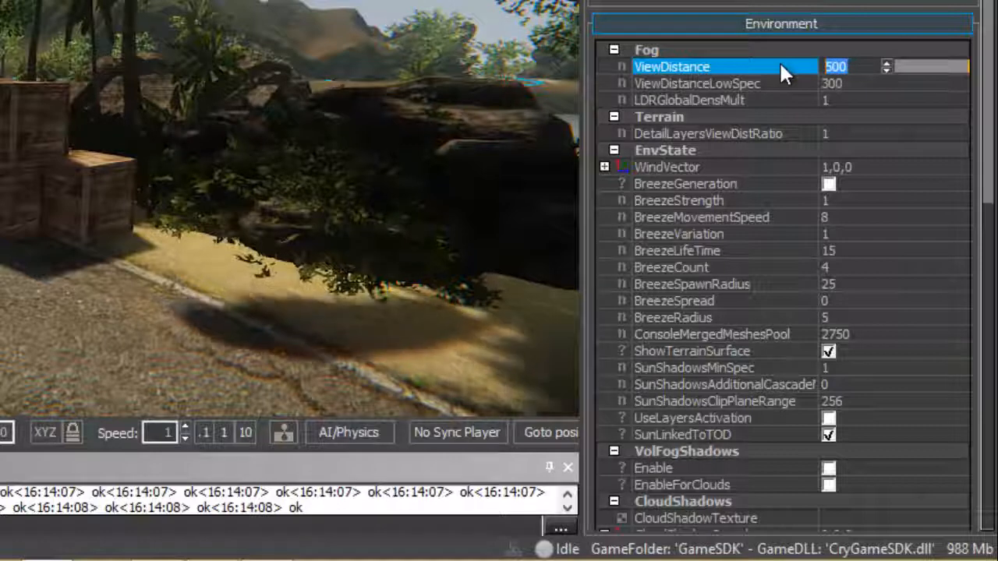
pyautogui.write('100')
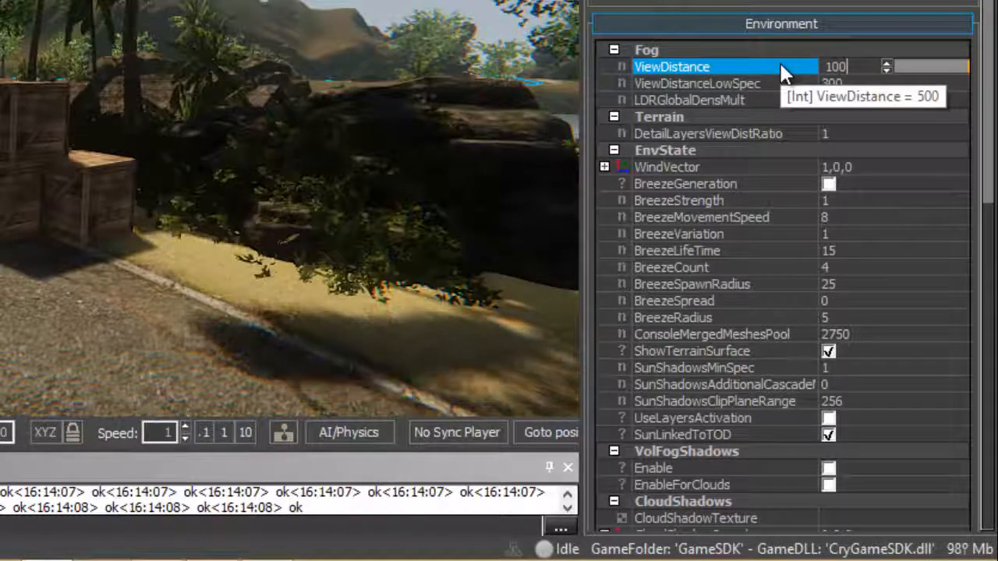
pyautogui.press('Return')
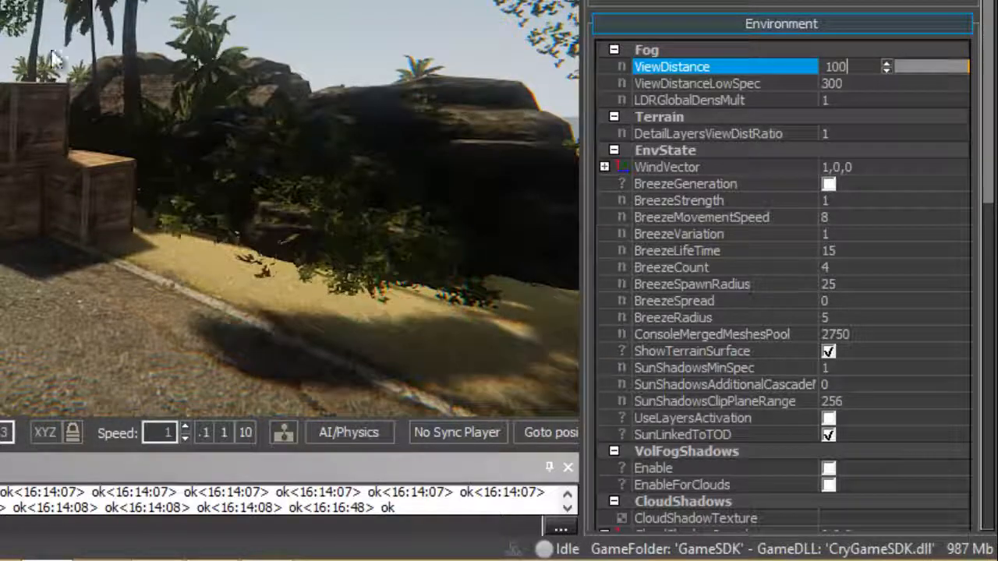
# Restore the fog ViewDistance to 500
pyautogui.click(855, 66)
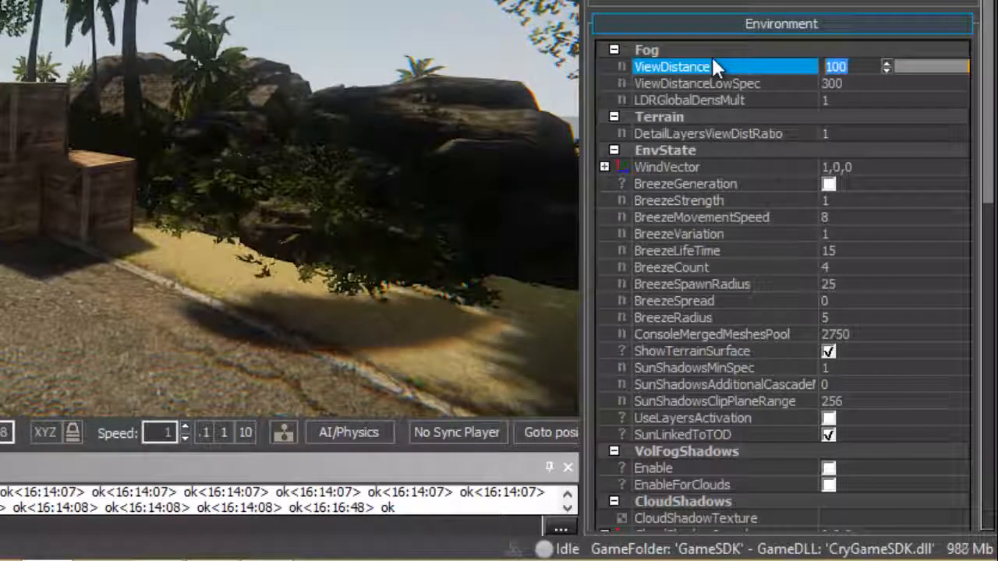
pyautogui.write('500')
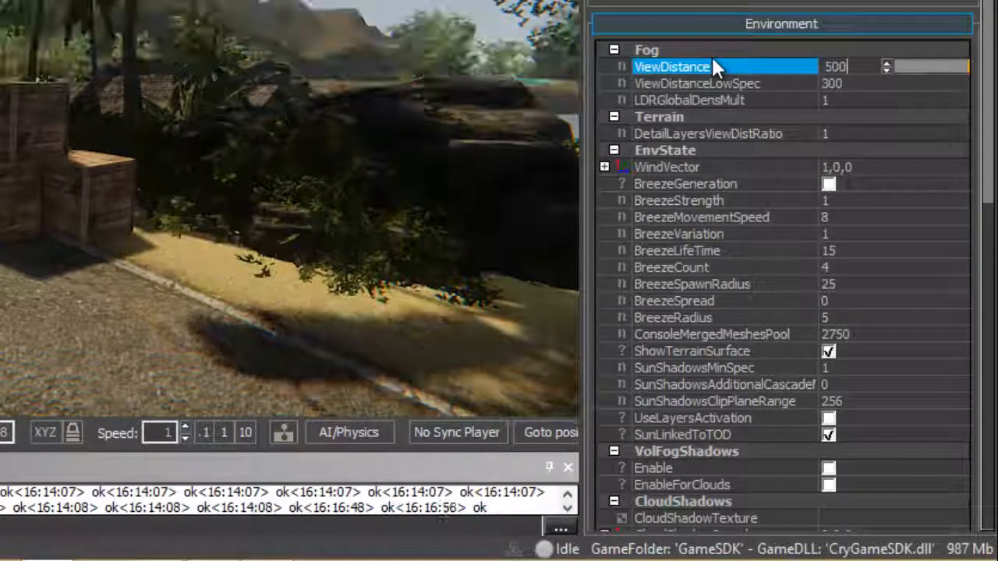
pyautogui.press('Return')
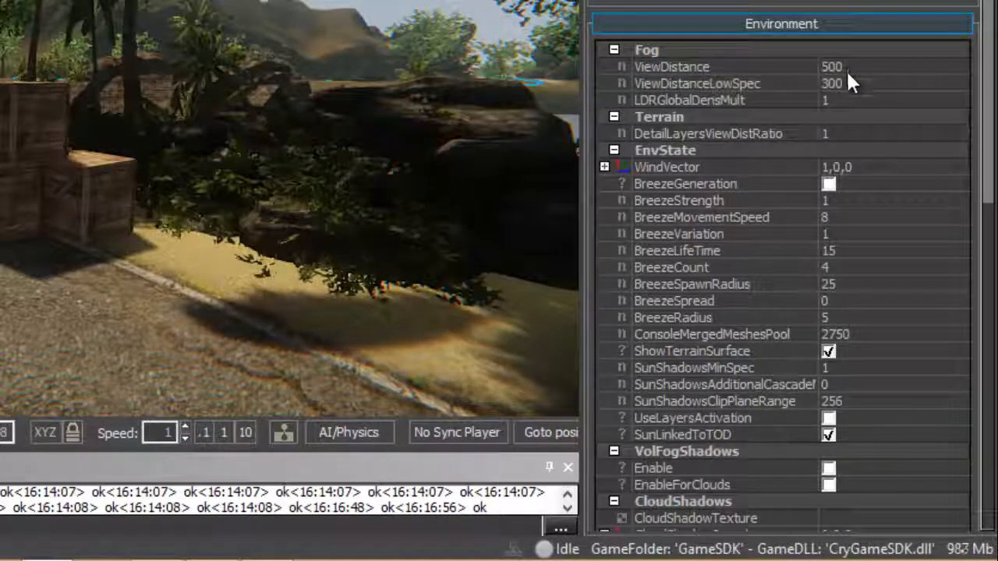
pyautogui.click(843, 70)
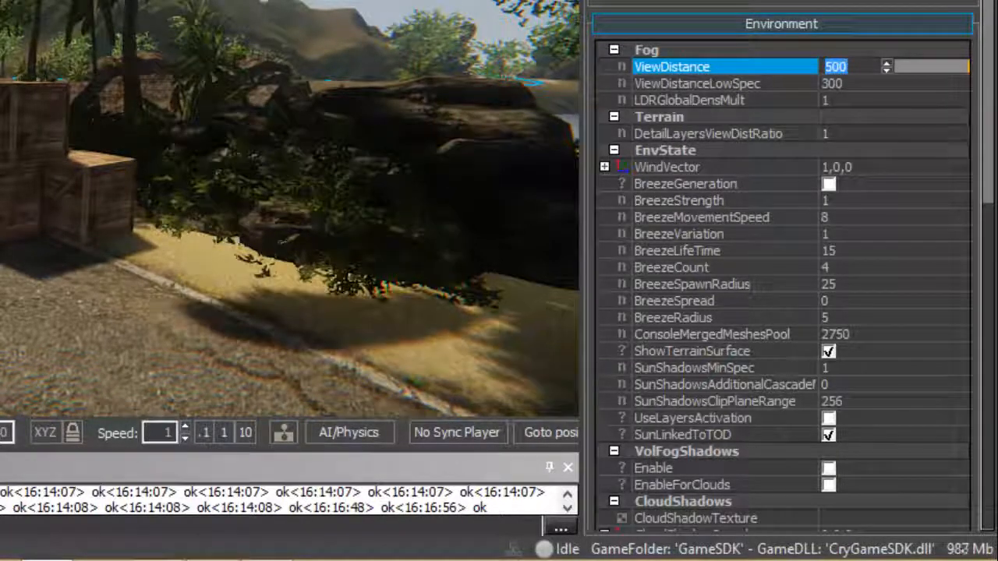
pyautogui.write('300')
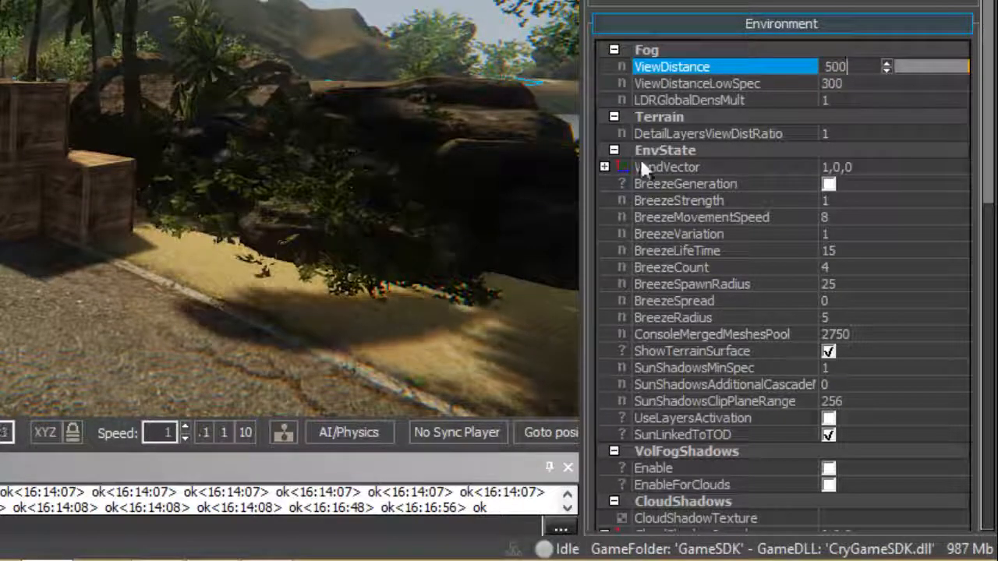
pyautogui.click(729, 84)
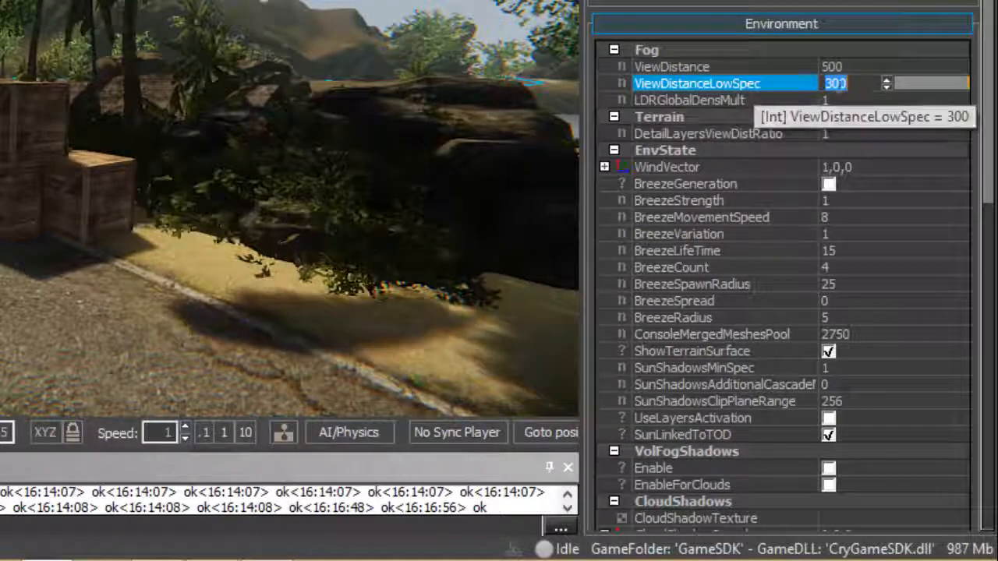
pyautogui.press('Up')
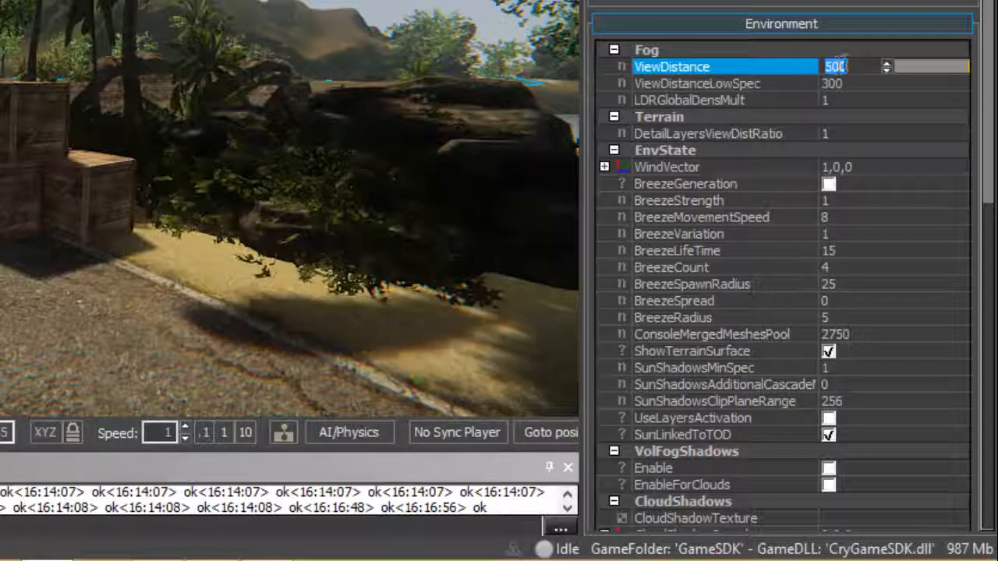
# Try a fog LDRGlobalDensMult of 2 and return it to 1
pyautogui.click(708, 100)
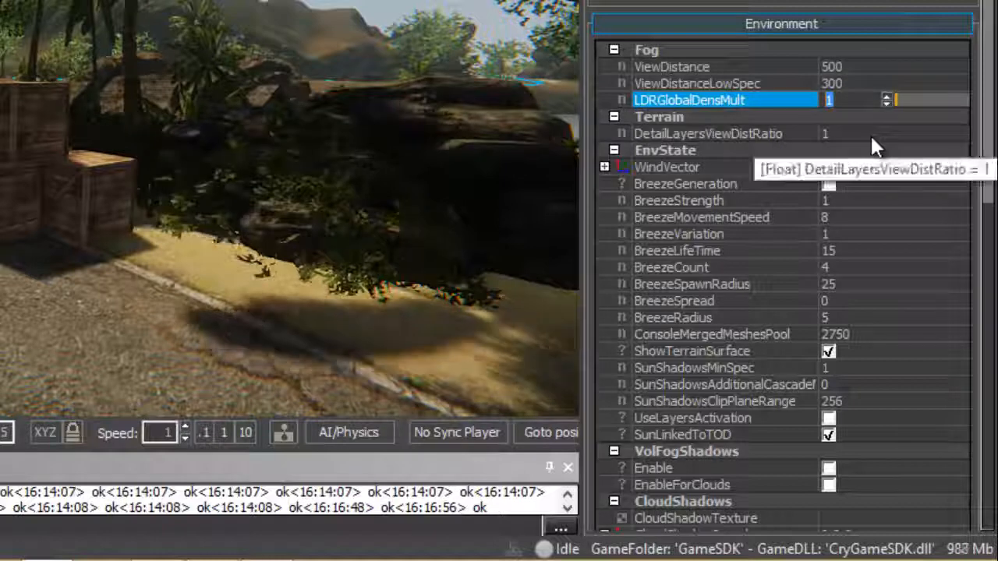
pyautogui.write('2')
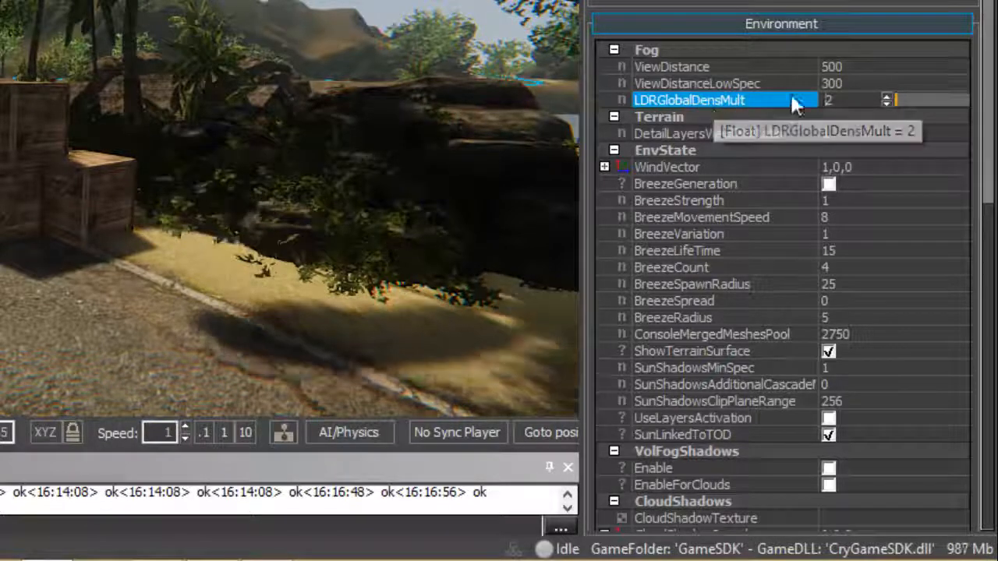
pyautogui.moveTo(842, 99); pyautogui.dragTo(771, 98)
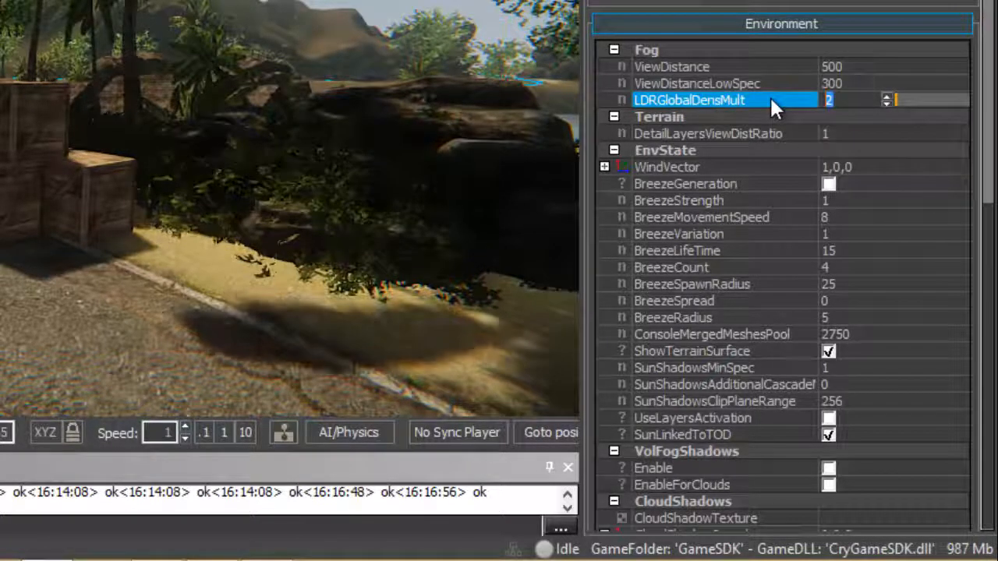
pyautogui.write('1')
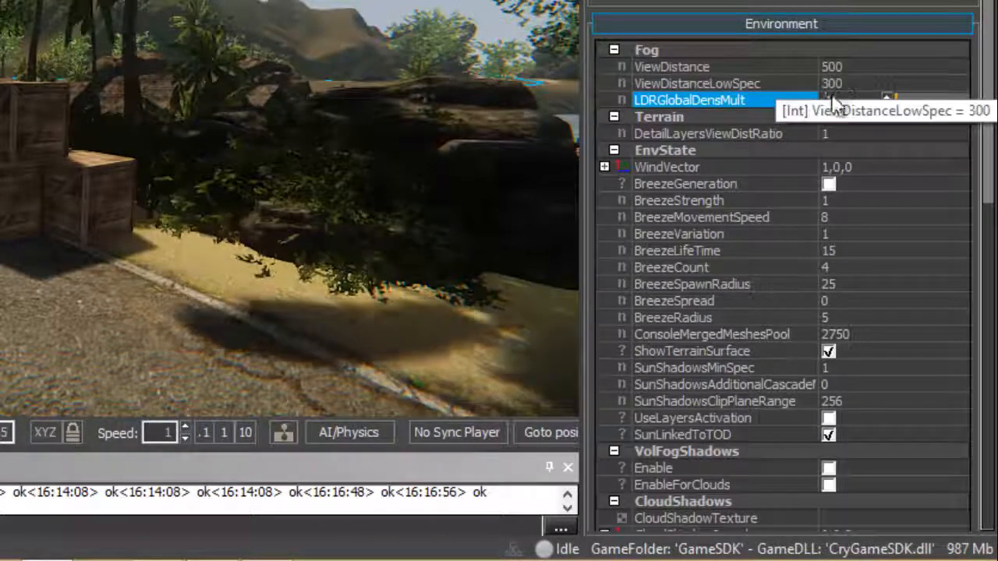
# Try a terrain DetailLayersViewDistRatio of 0.5 and lower it to 0.1
pyautogui.click(647, 135)
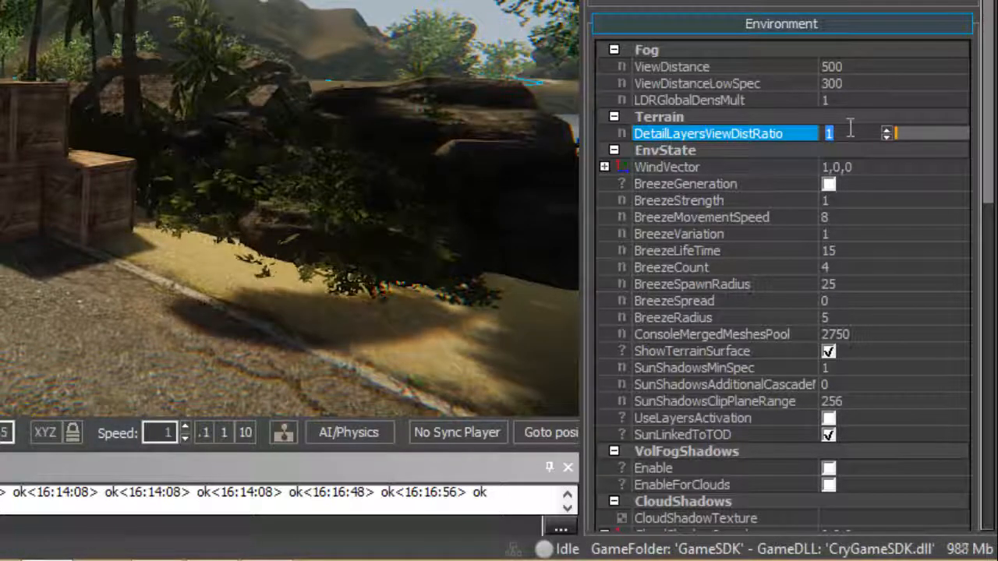
pyautogui.click(859, 134)
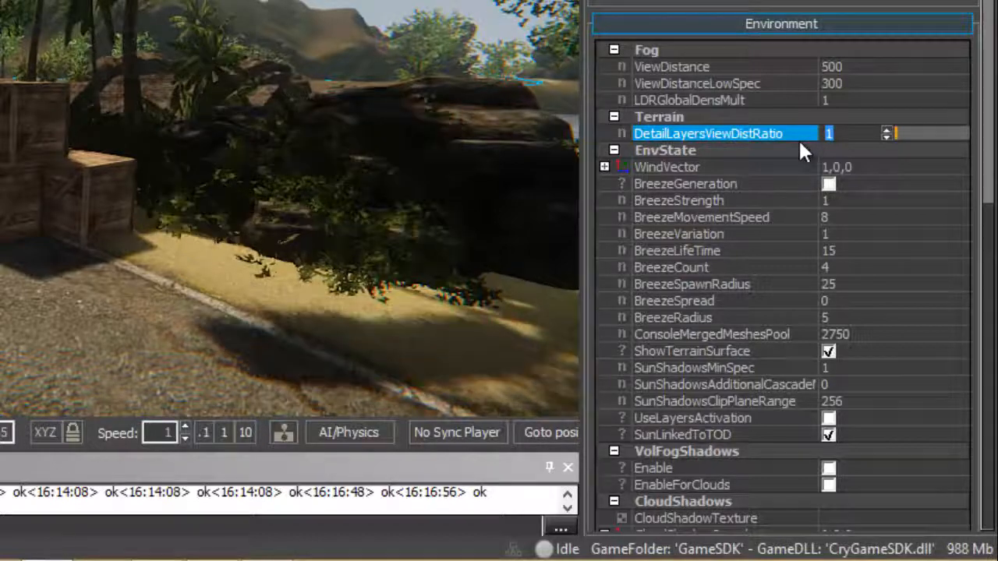
pyautogui.write('0.5')
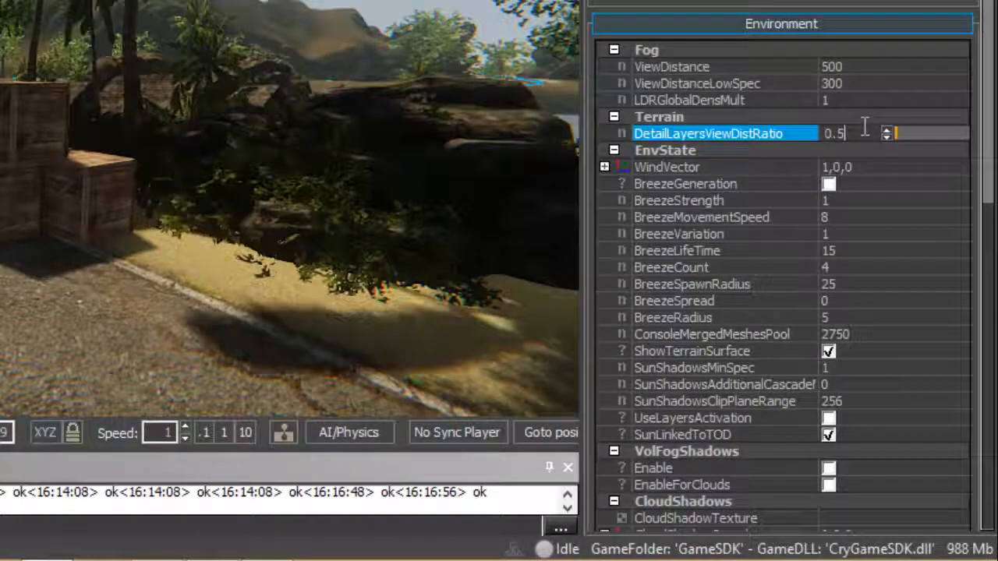
pyautogui.press('BackSpace')
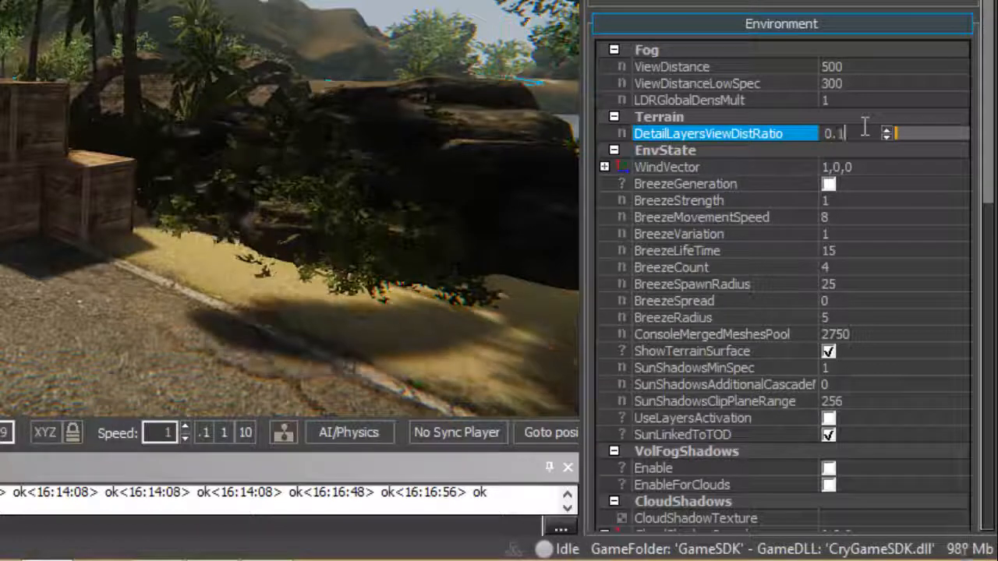
pyautogui.write('1')
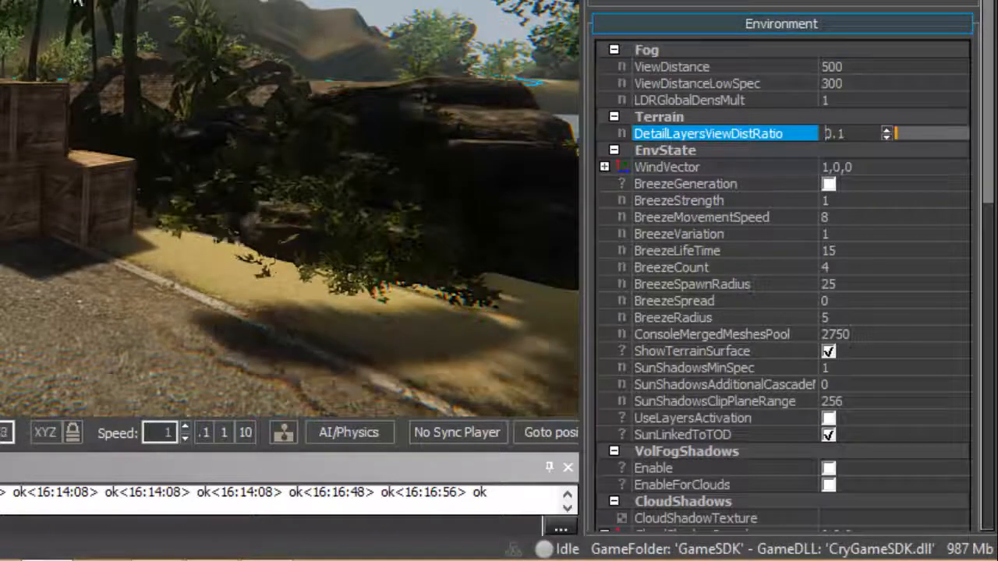
# Set the terrain DetailLayersViewDistRatio to 0.5
pyautogui.click(863, 132)
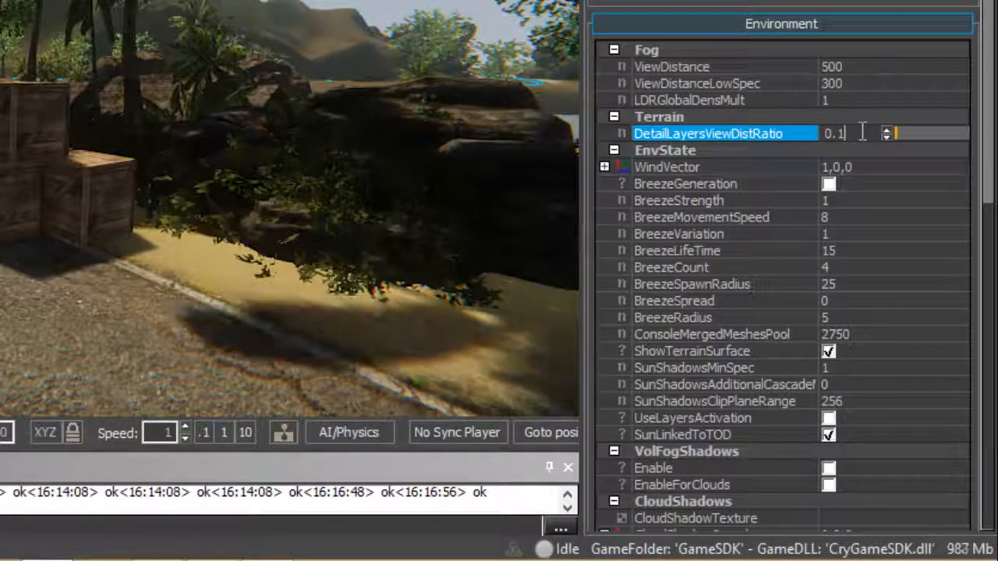
pyautogui.press('BackSpace')
pyautogui.write('5')
pyautogui.press('Return')
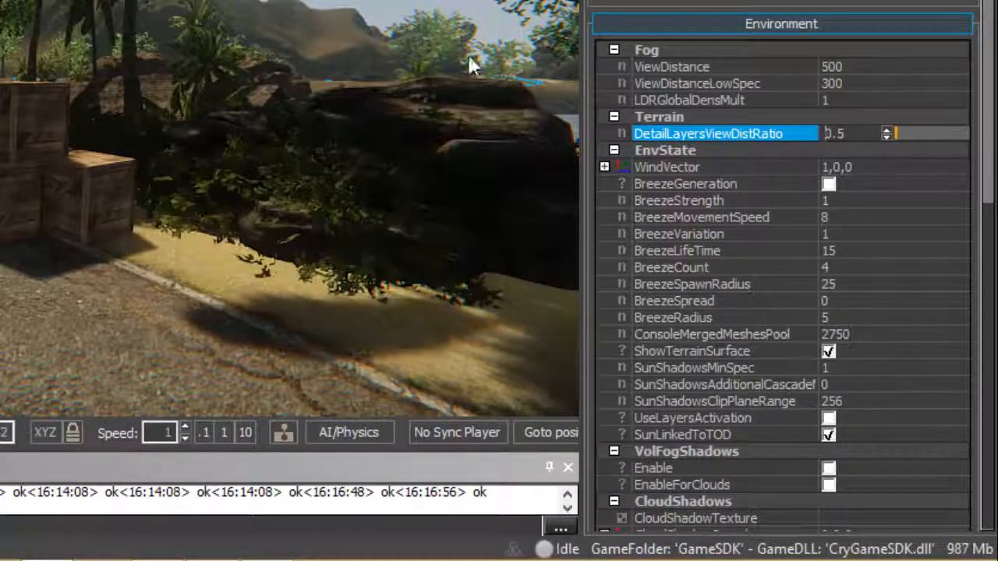
pyautogui.moveTo(859, 133); pyautogui.dragTo(812, 124)
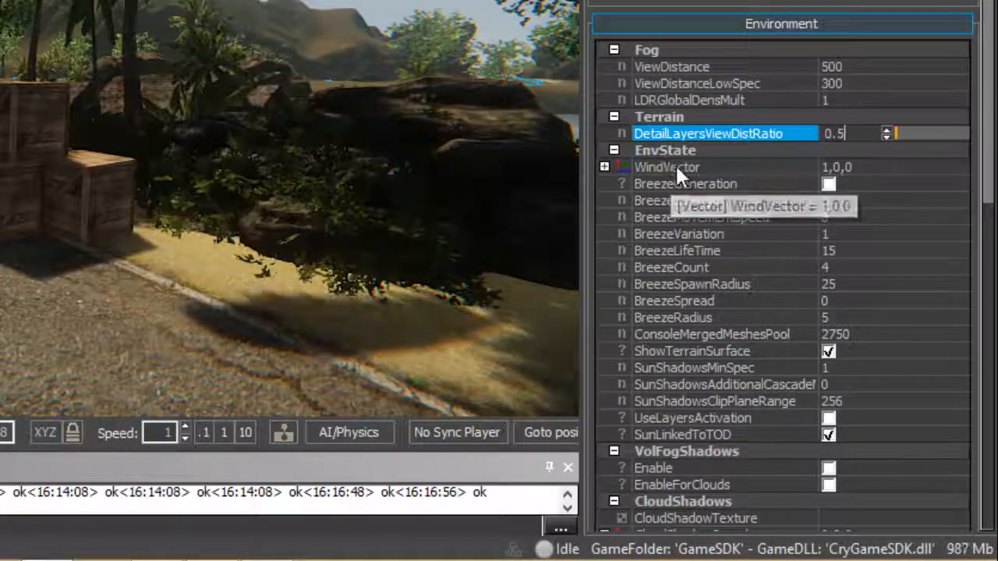
# Set the WindVector in the EnvState group to 0,10,0
pyautogui.click(651, 169)
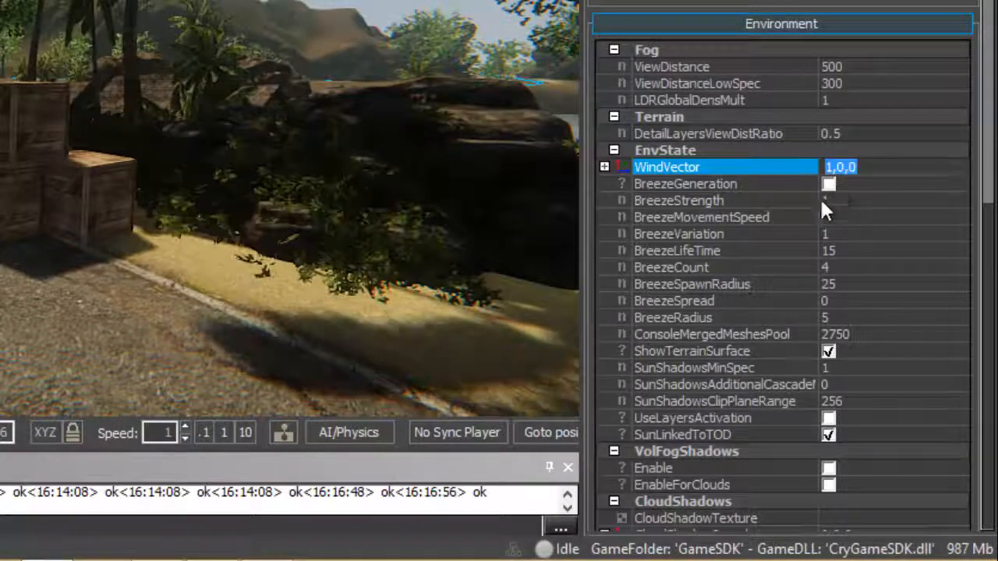
pyautogui.click(849, 166)
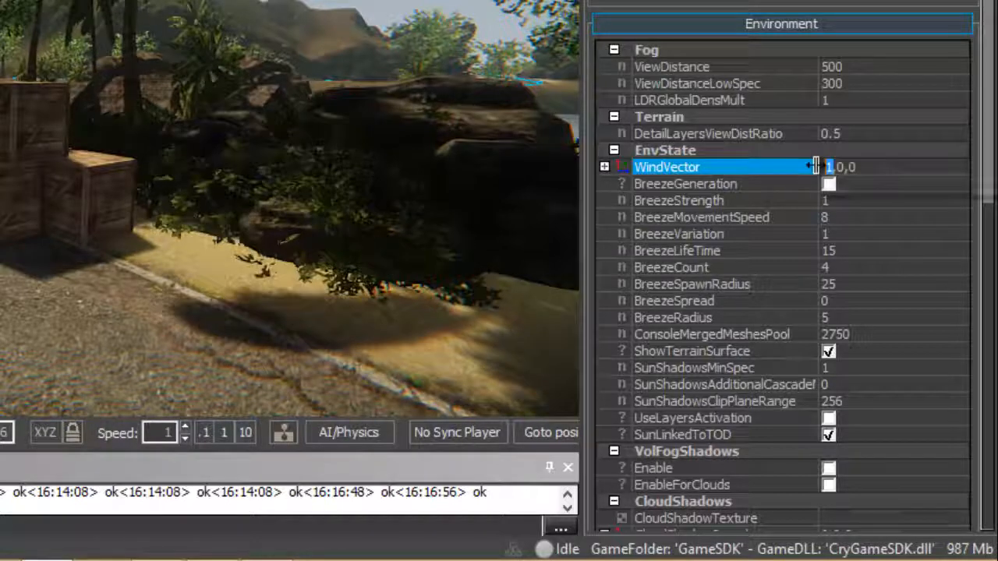
pyautogui.press('Return')
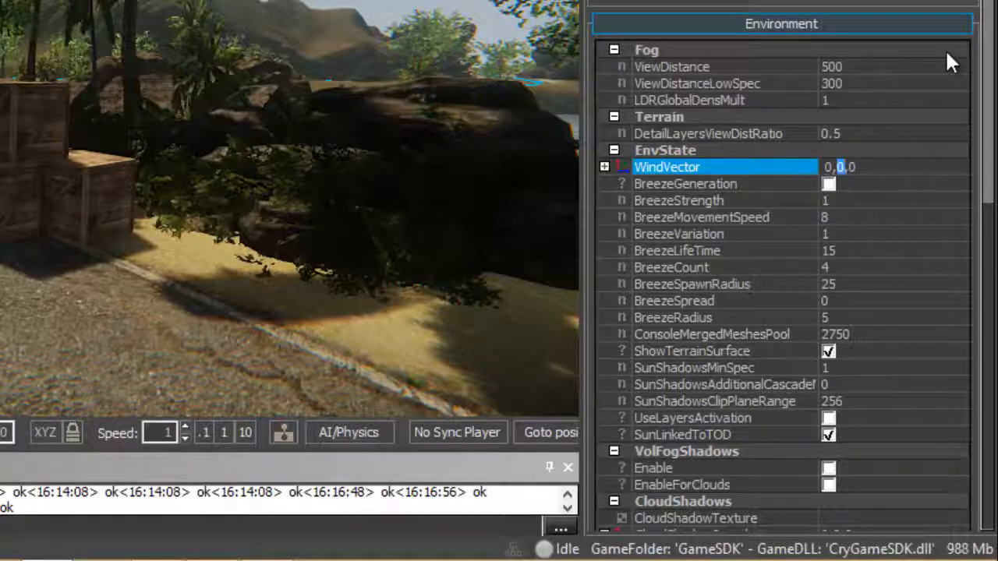
pyautogui.write('10')
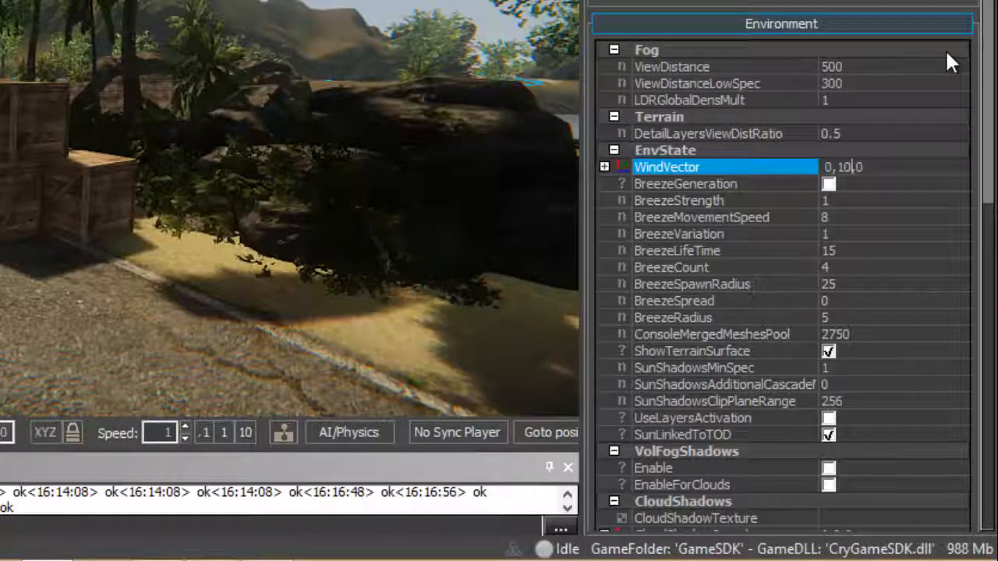
pyautogui.press('Return')
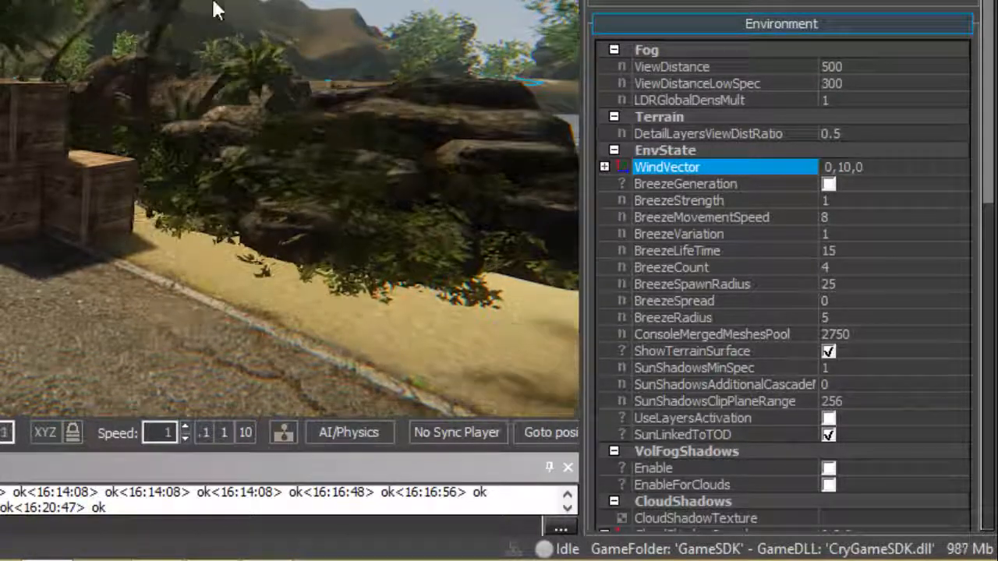
# Reset the WindVector to 0,0,0 and restore it to 1,0,0
pyautogui.doubleClick(844, 166)
pyautogui.write('0')
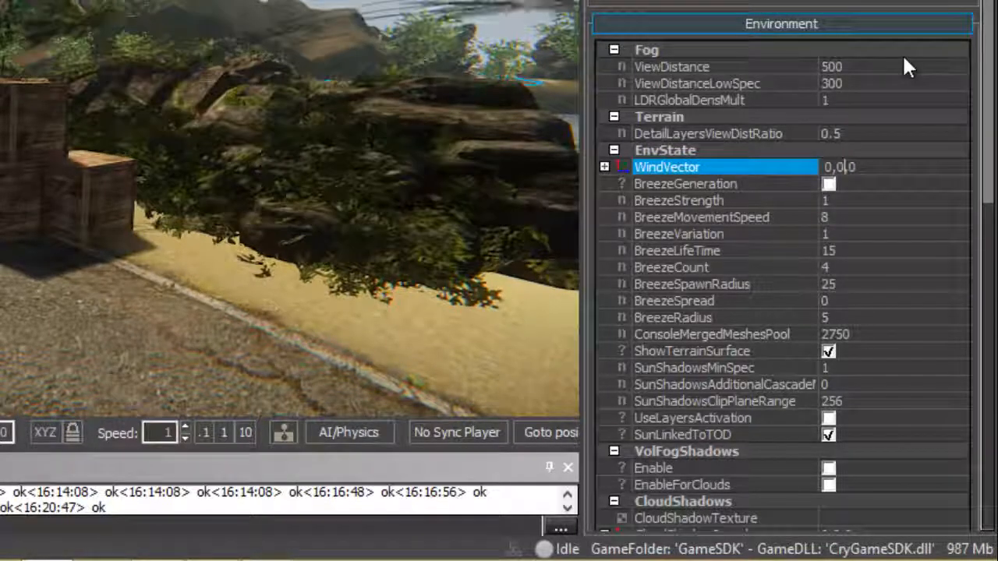
pyautogui.press('Return')
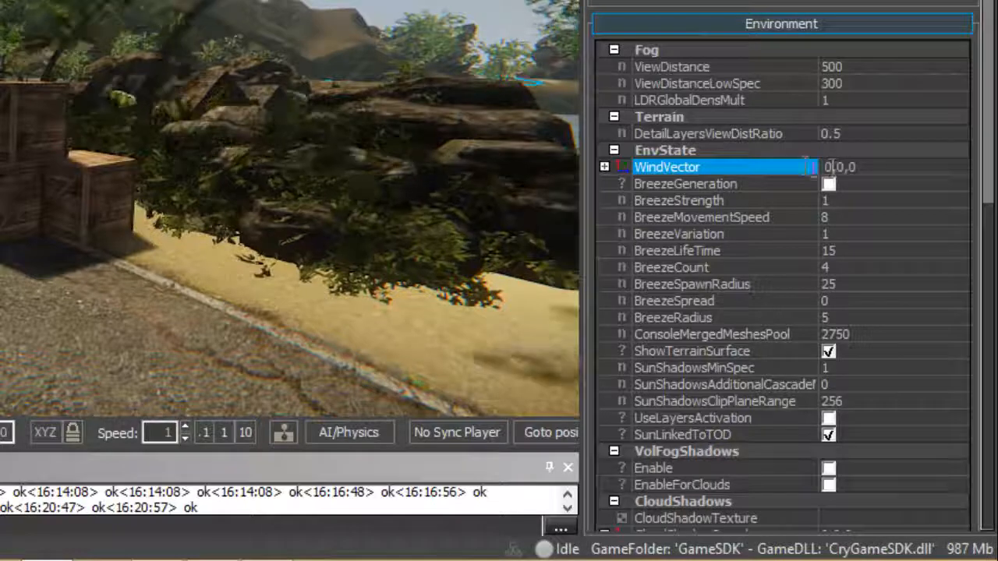
pyautogui.moveTo(833, 166); pyautogui.dragTo(794, 158)
pyautogui.write('2')
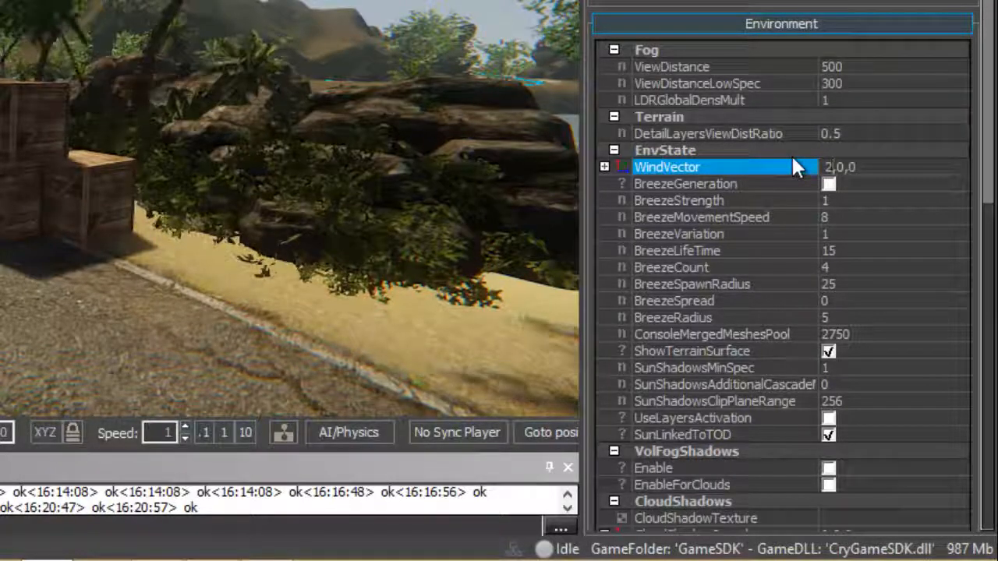
pyautogui.press('BackSpace')
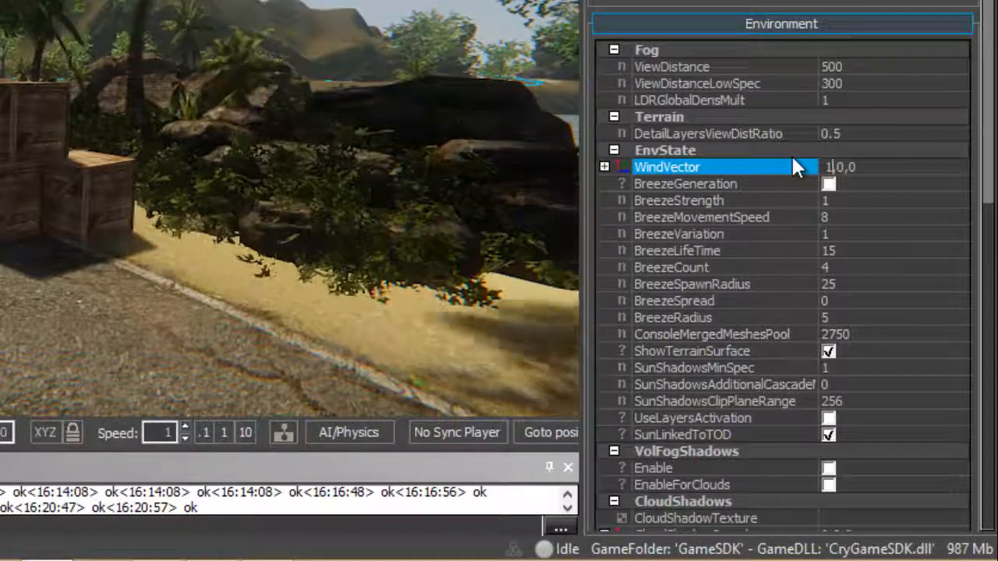
pyautogui.write('1')
pyautogui.press('Return')
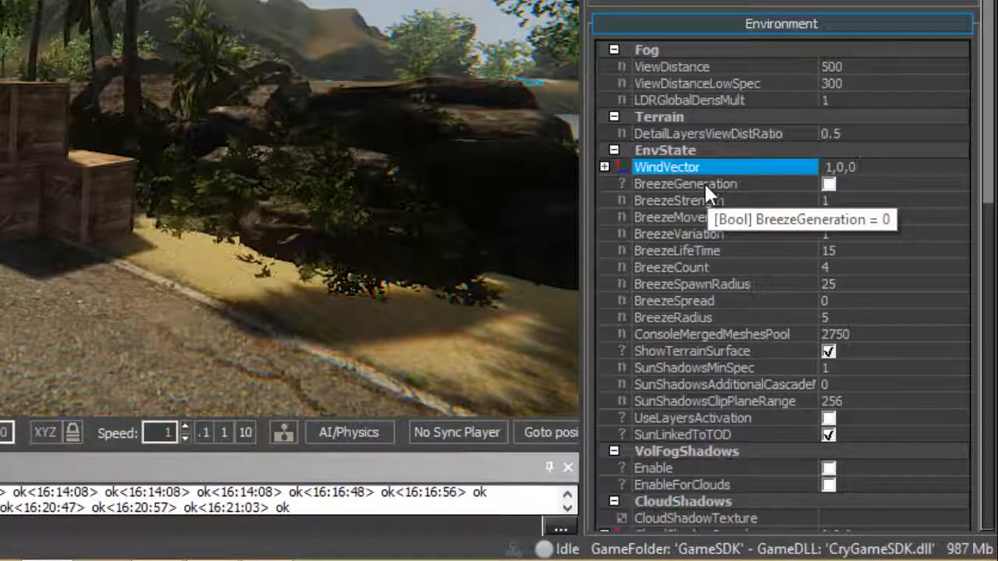
# Enable BreezeGeneration in the EnvState group and disable it again
pyautogui.click(704, 184)
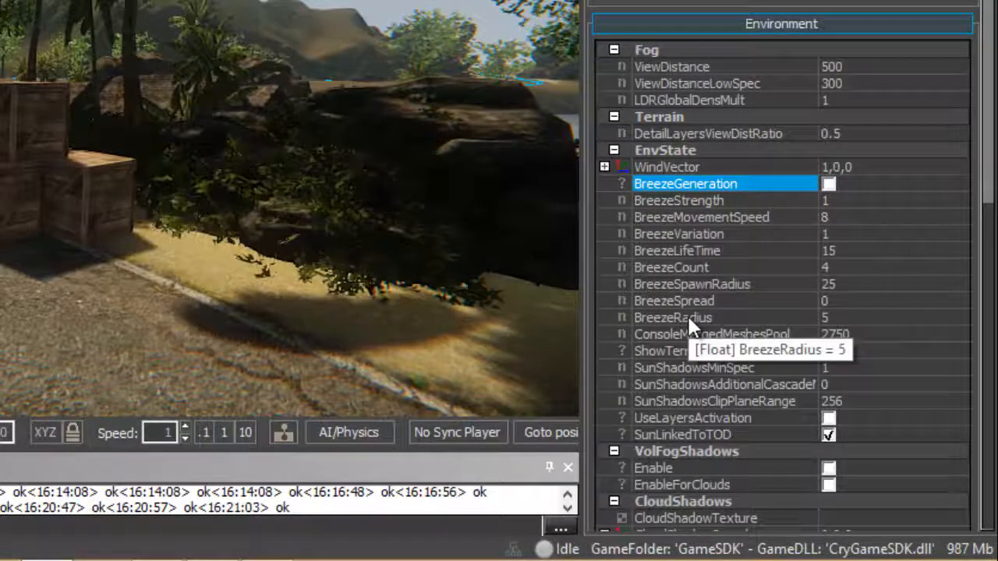
pyautogui.click(706, 198)
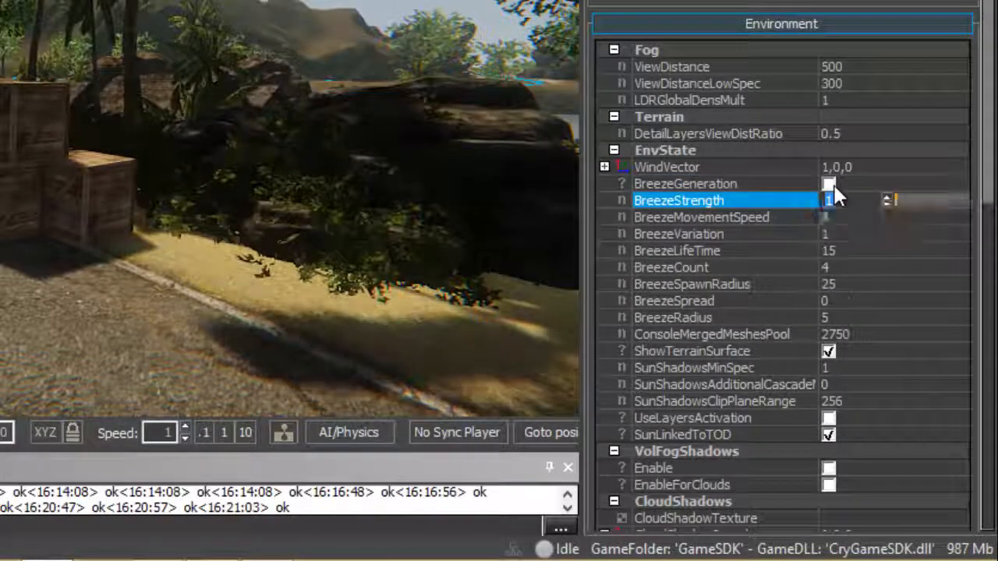
pyautogui.click(830, 184)
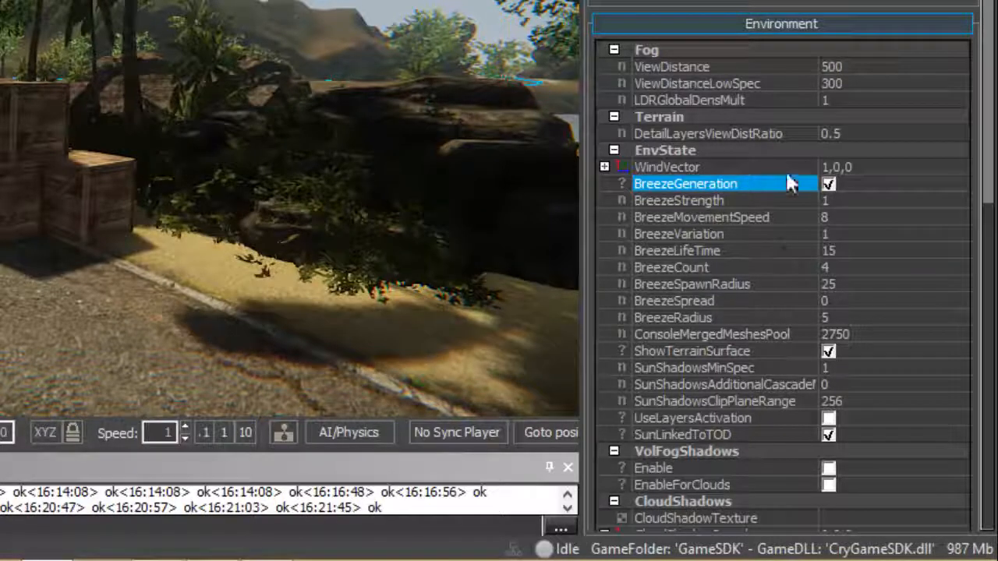
pyautogui.click(733, 200)
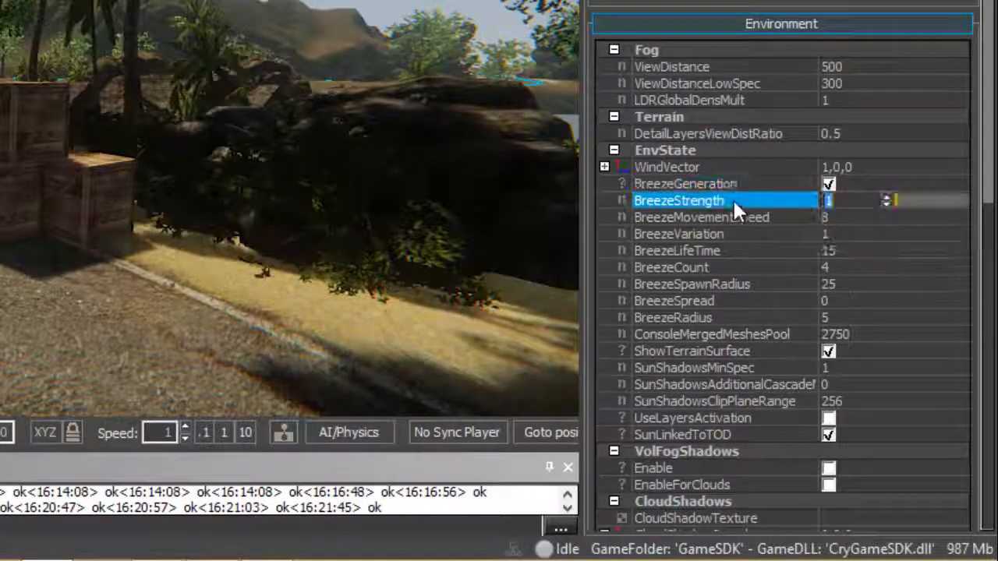
pyautogui.click(829, 184)
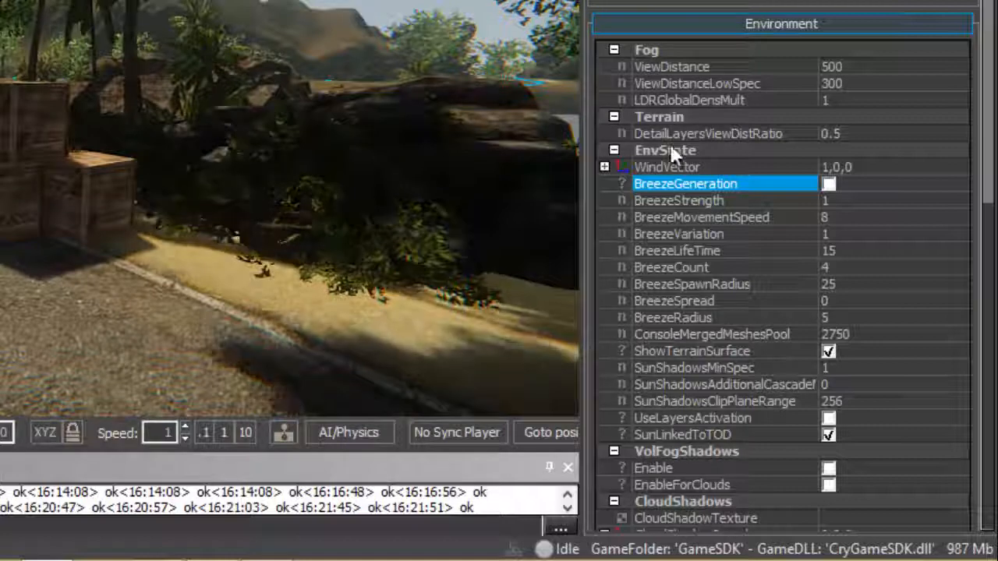
# Check the BreezeStrength and BreezeMovementSpeed settings and enable BreezeGeneration
pyautogui.click(663, 200)
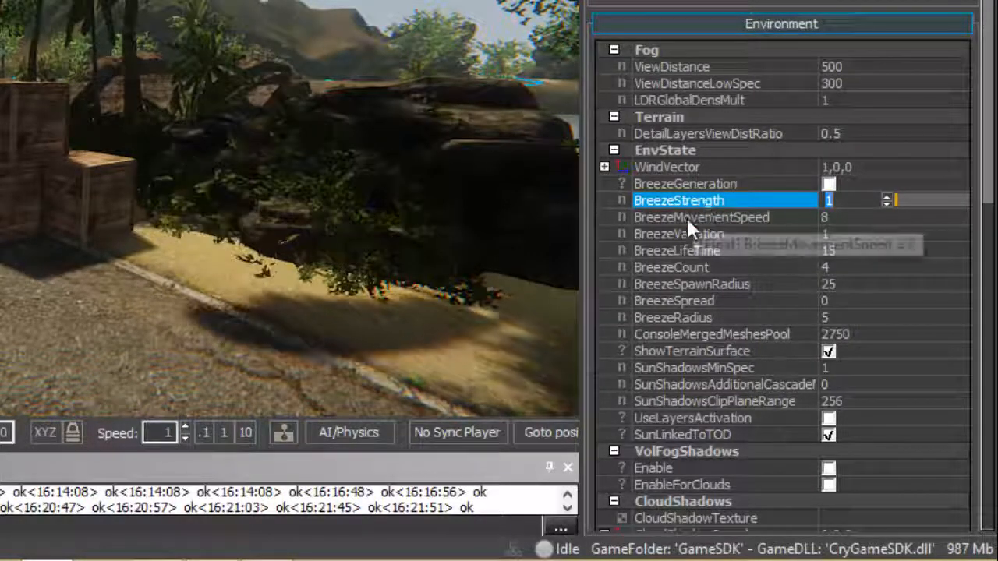
pyautogui.click(686, 216)
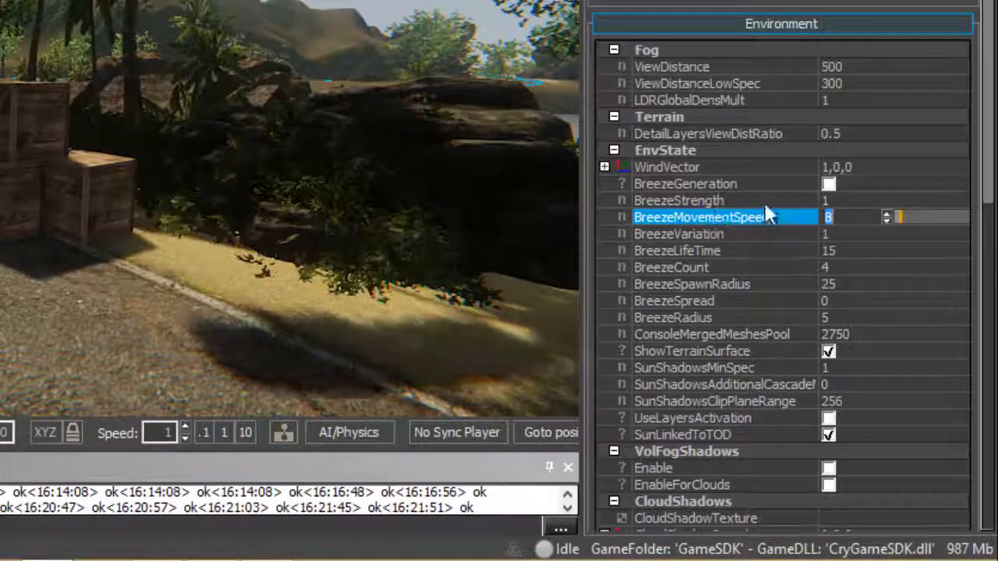
pyautogui.click(829, 185)
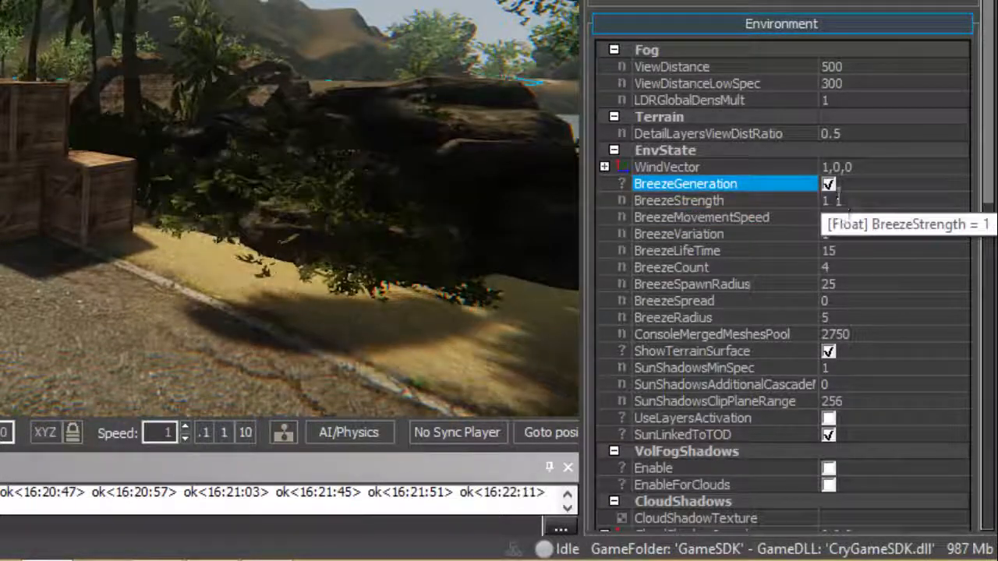
# Examine the individual breeze settings in the EnvState group, from BreezeStrength through BreezeRadius
pyautogui.click(837, 200)
pyautogui.click(717, 219)
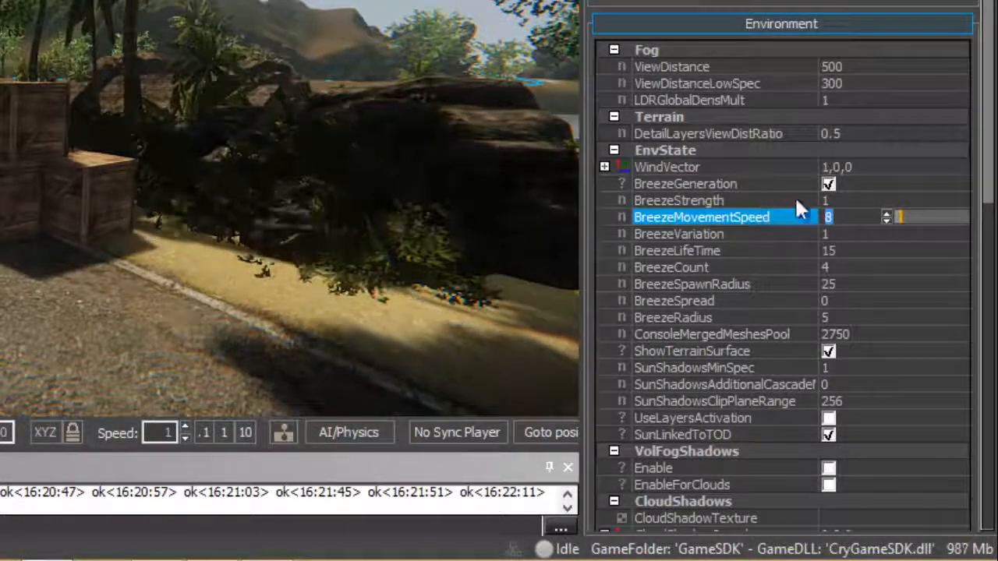
pyautogui.click(696, 236)
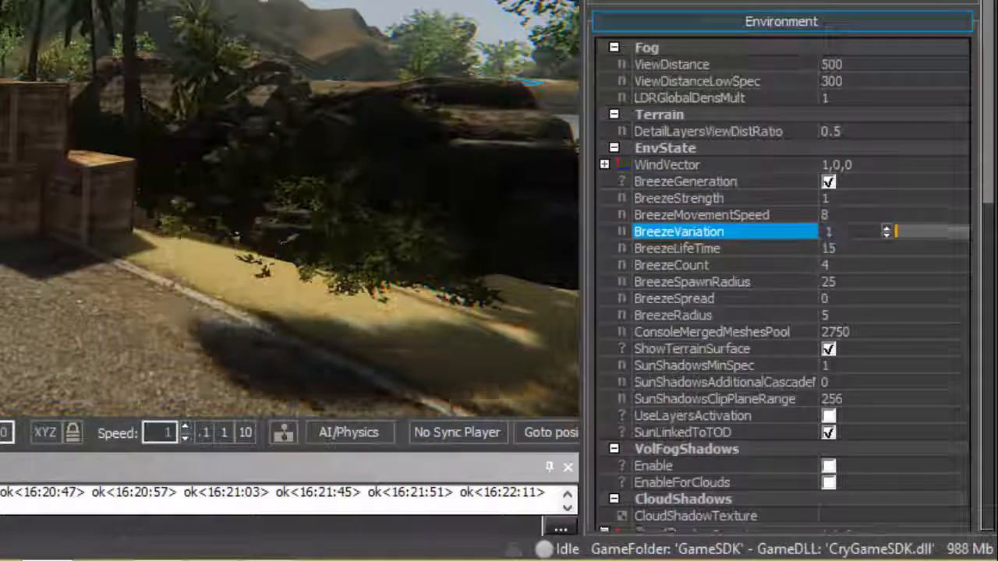
pyautogui.scroll(-5, 721, 82)
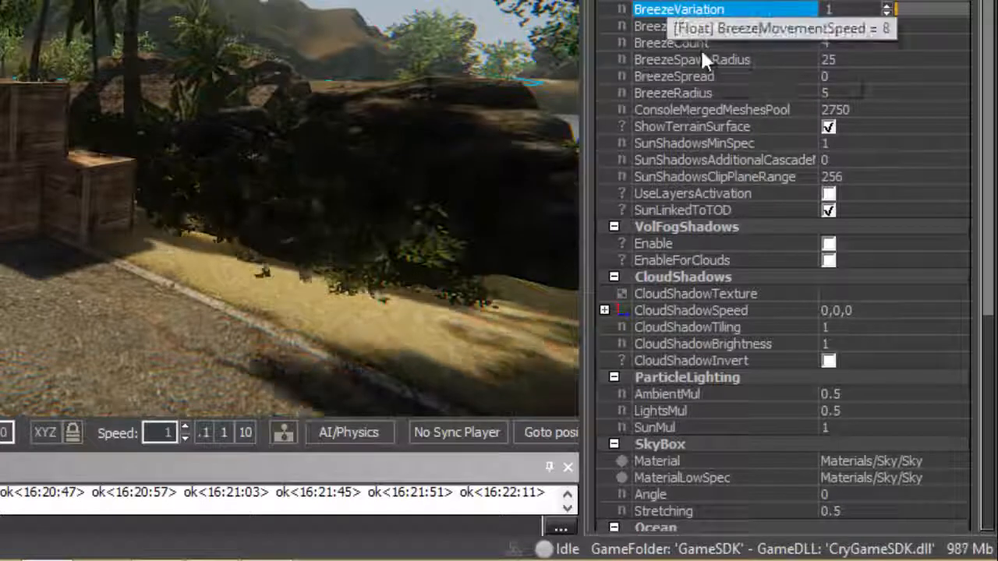
pyautogui.click(688, 26)
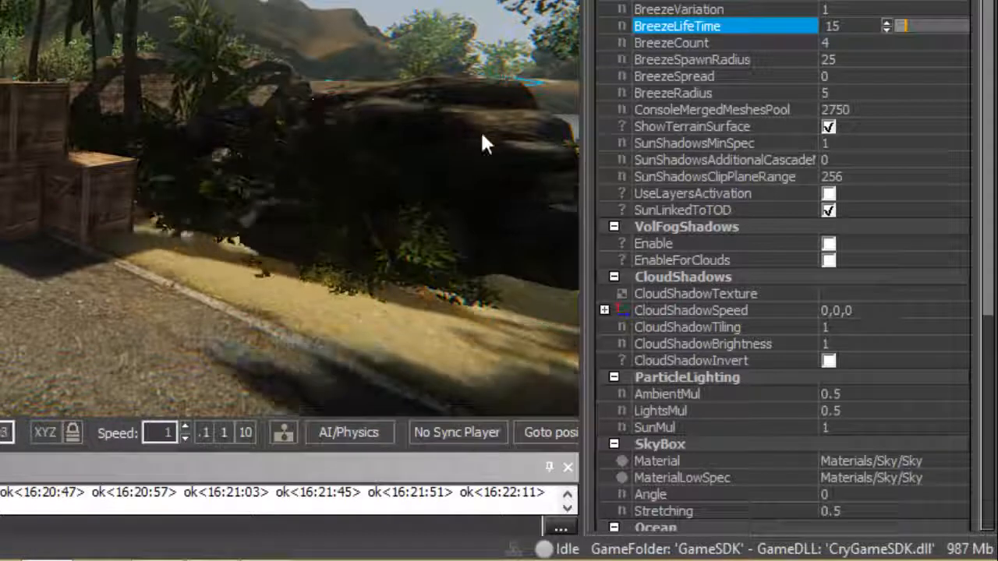
pyautogui.click(697, 43)
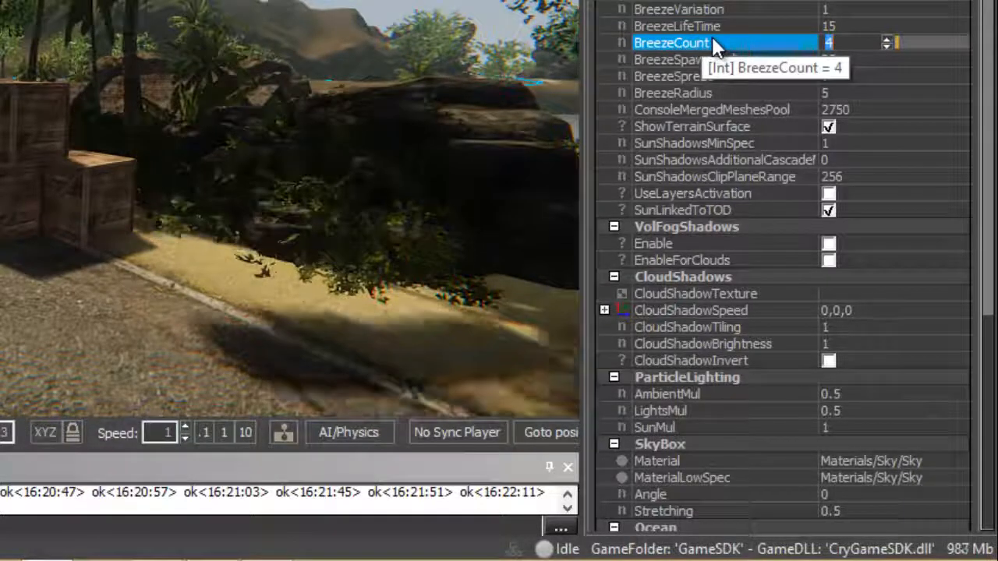
pyautogui.click(815, 62)
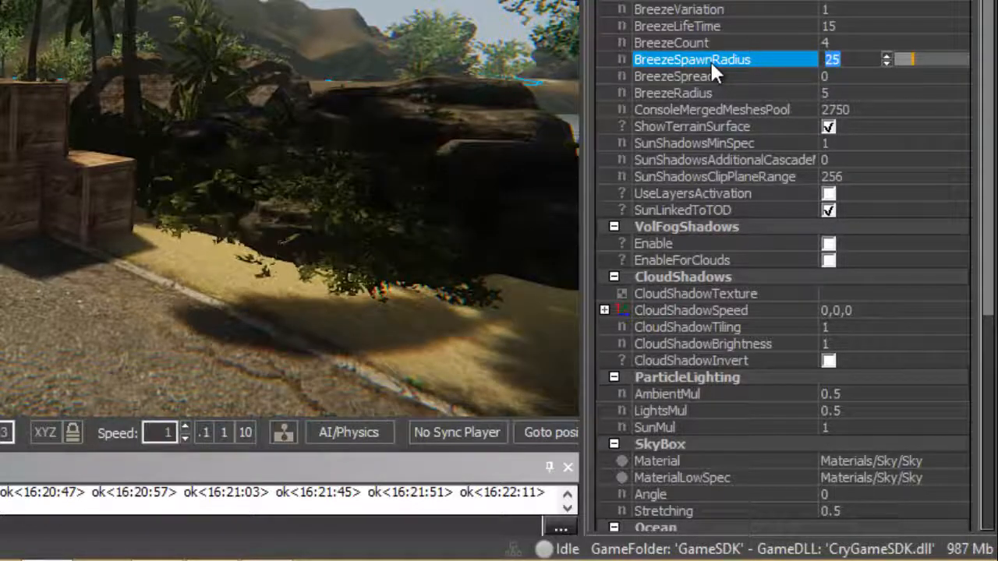
pyautogui.click(703, 77)
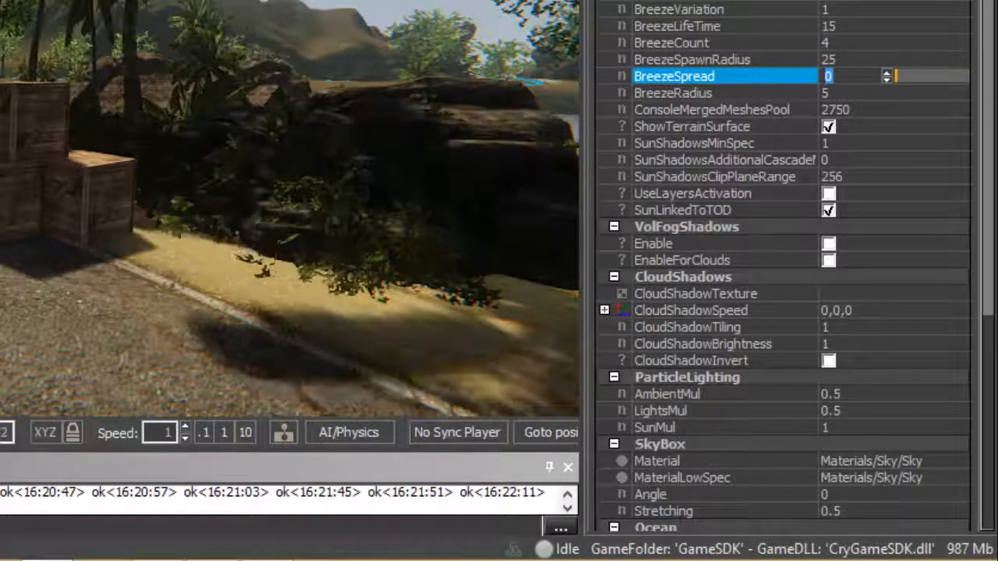
pyautogui.click(852, 93)
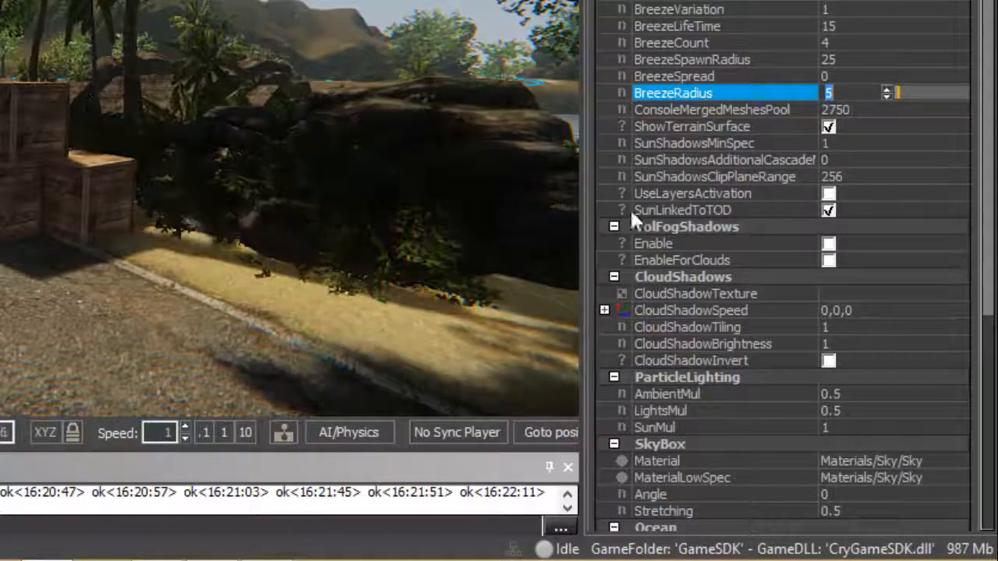
# Examine the ConsoleMergedMeshesPool setting in the EnvState group
pyautogui.click(877, 112)
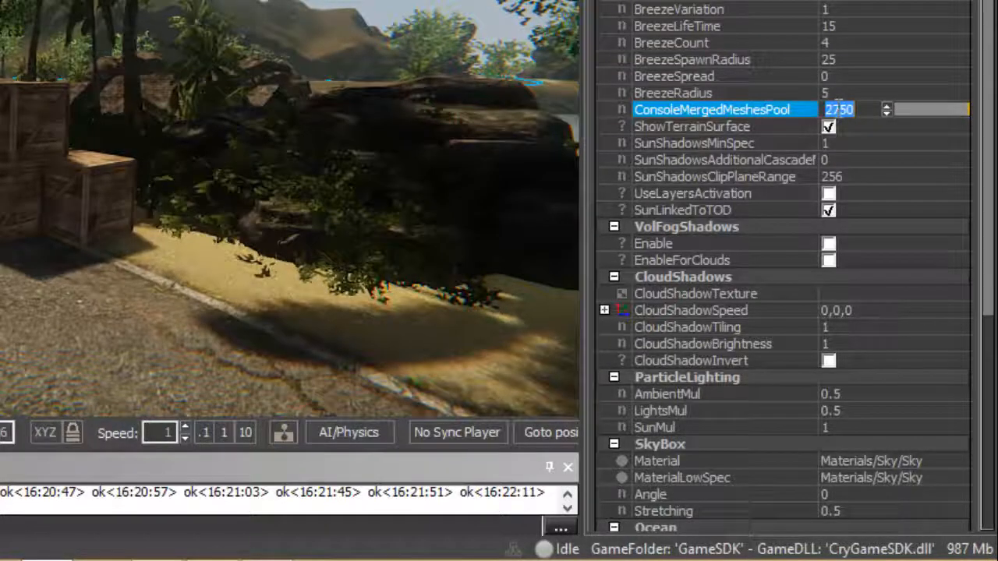
pyautogui.click(865, 110)
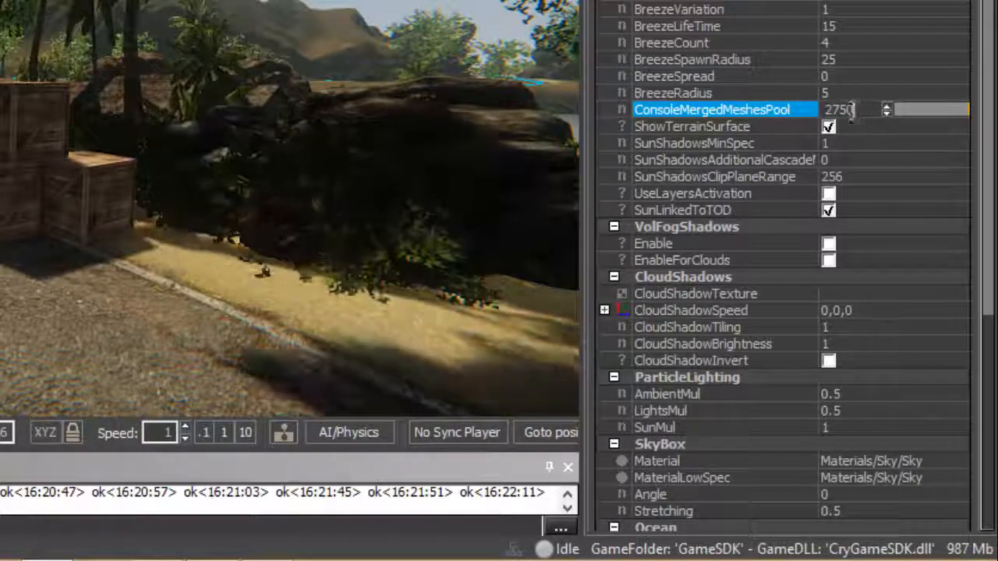
pyautogui.moveTo(855, 109); pyautogui.dragTo(815, 111)
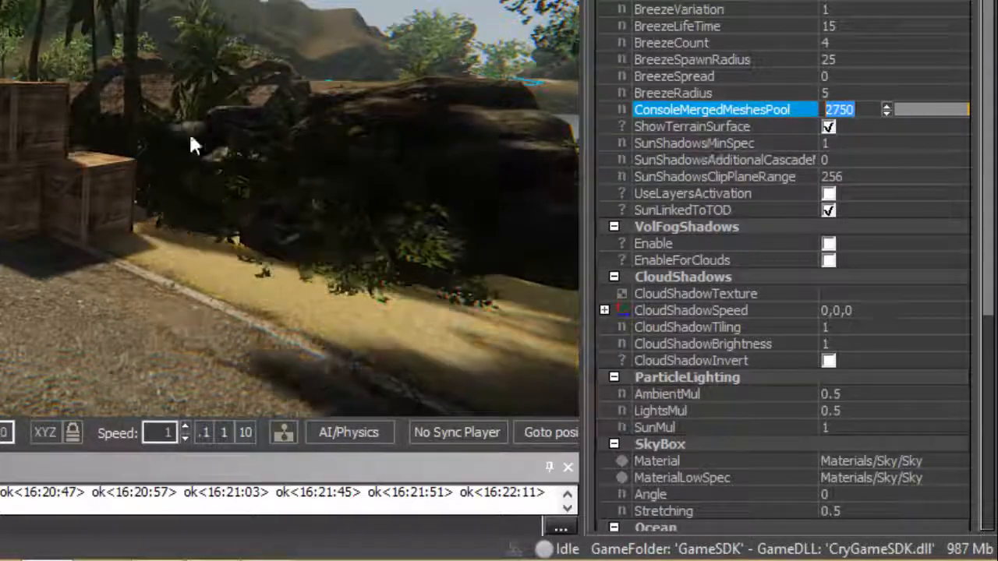
pyautogui.click(859, 110)
# Switch ShowTerrainSurface off and on twice to compare the level with and without its terrain
pyautogui.click(754, 127)
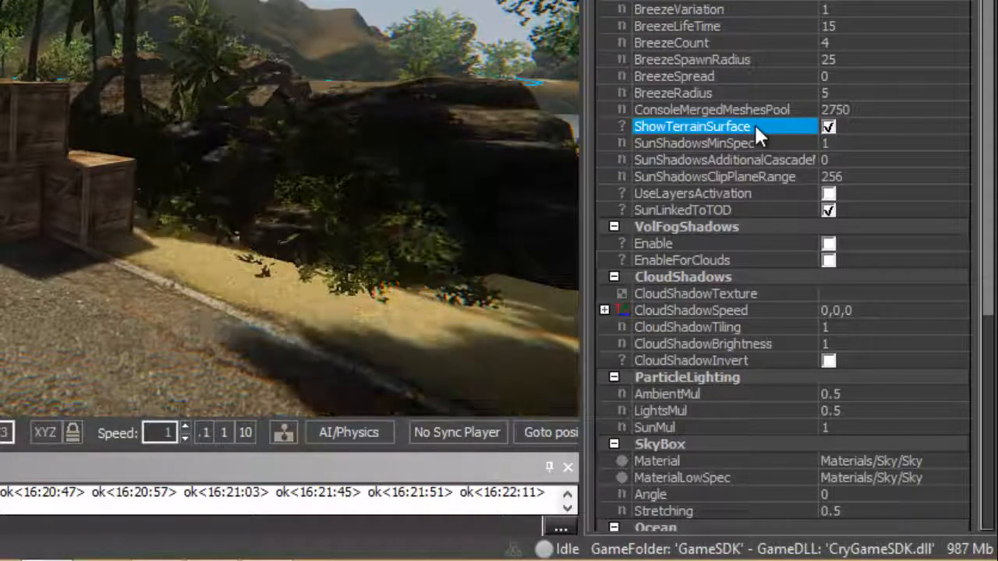
pyautogui.click(828, 129)
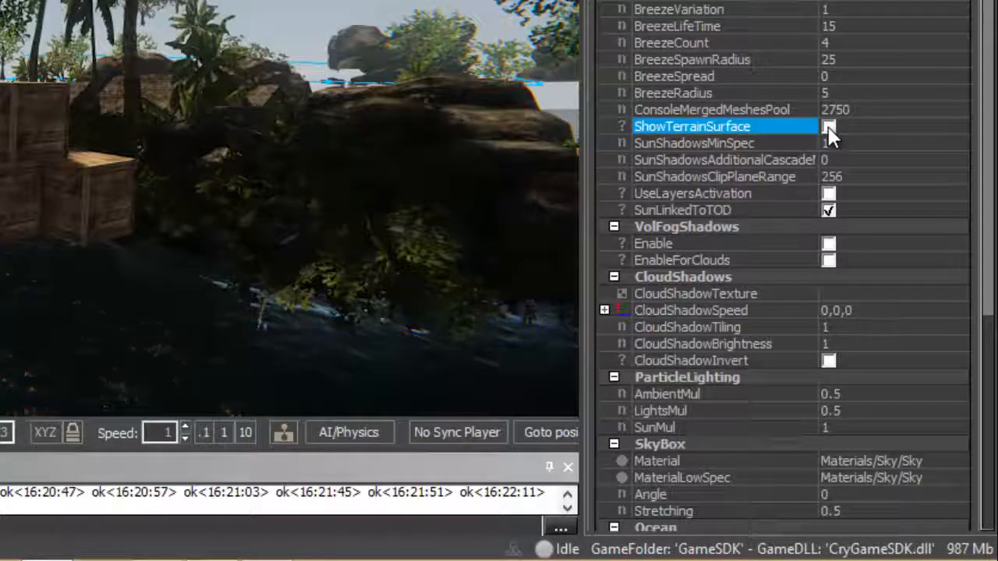
pyautogui.click(827, 128)
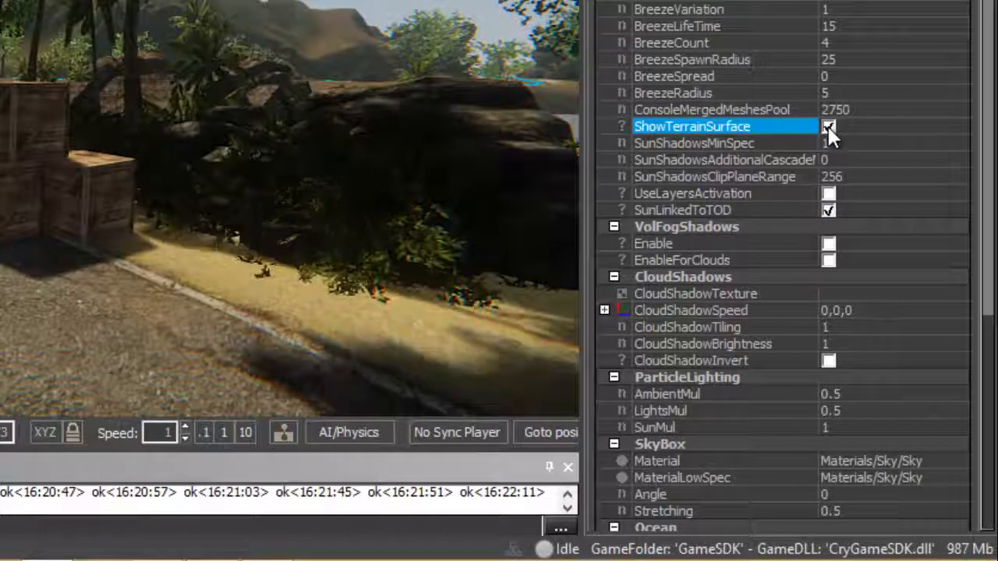
pyautogui.click(827, 128)
pyautogui.click(827, 128)
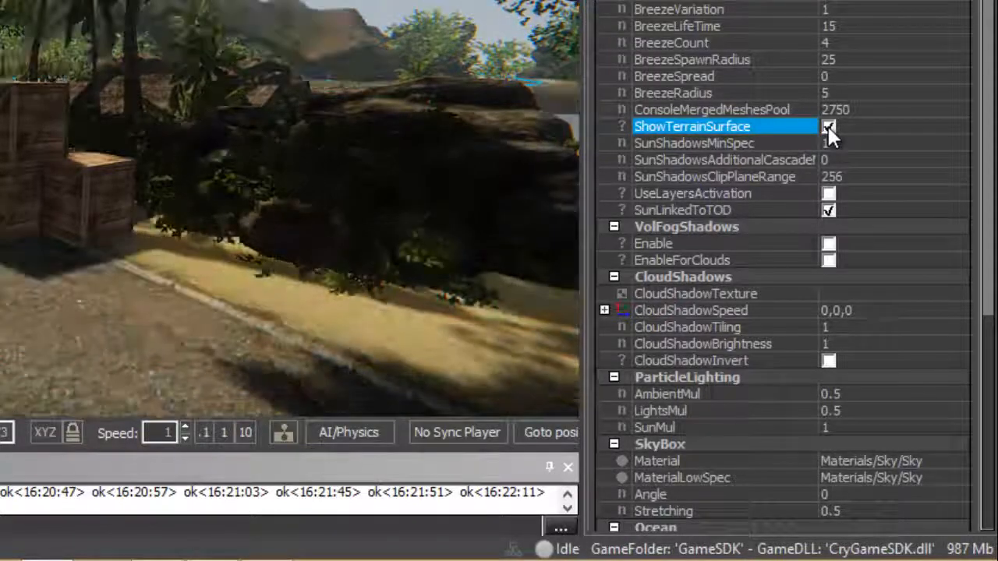
# Try SunShadowsMinSpec values of 15 and 2, and restore it to 1
pyautogui.click(684, 143)
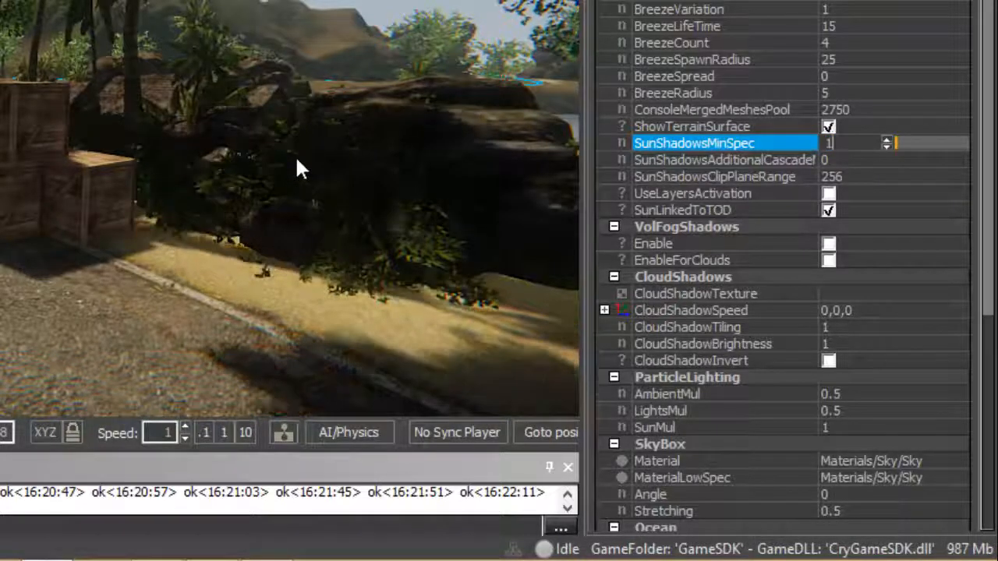
pyautogui.write('5')
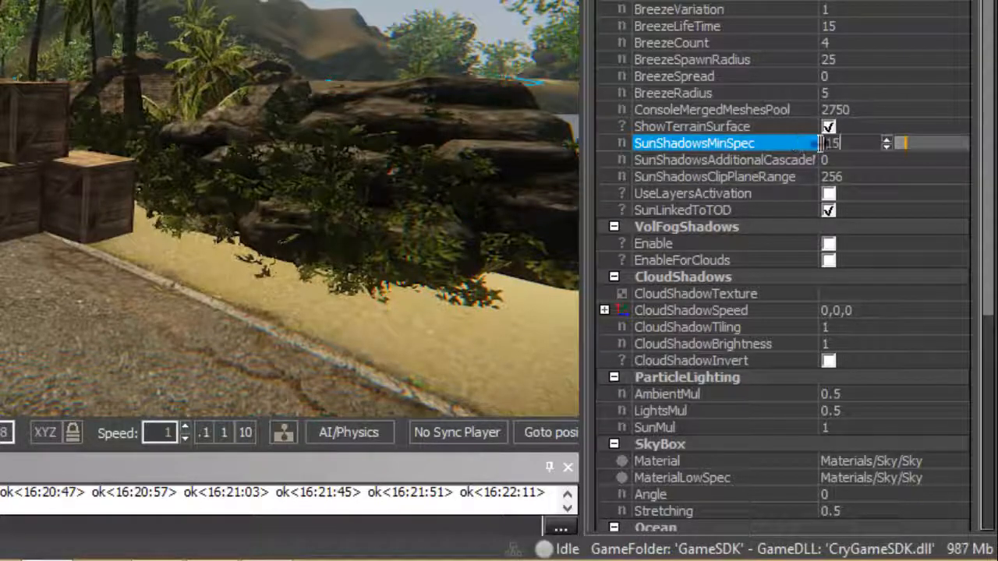
pyautogui.write('2')
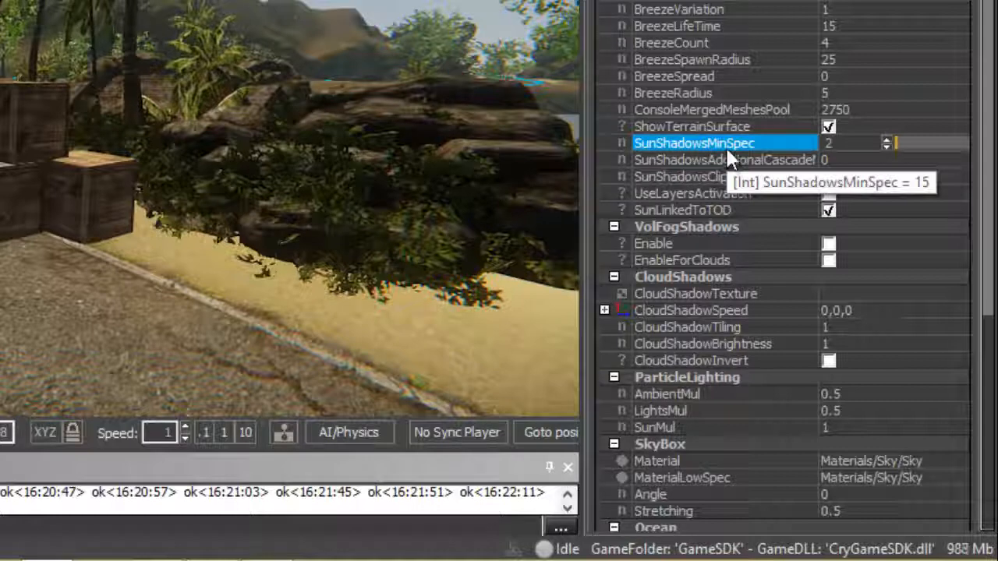
pyautogui.moveTo(851, 143); pyautogui.dragTo(637, 158)
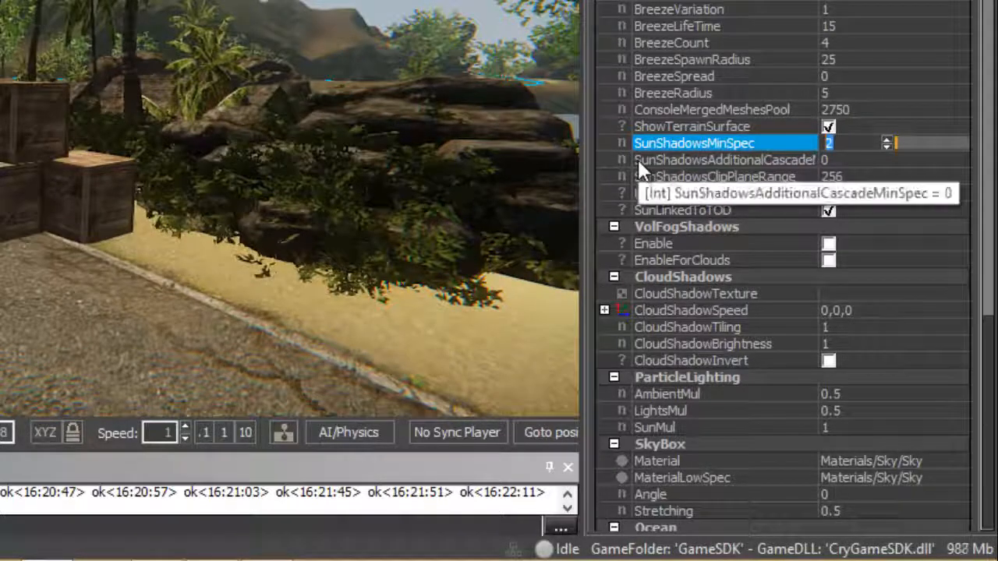
# Try a SunShadowsAdditionalCascadeMinSpec value of 2 and restore it to 0
pyautogui.click(637, 159)
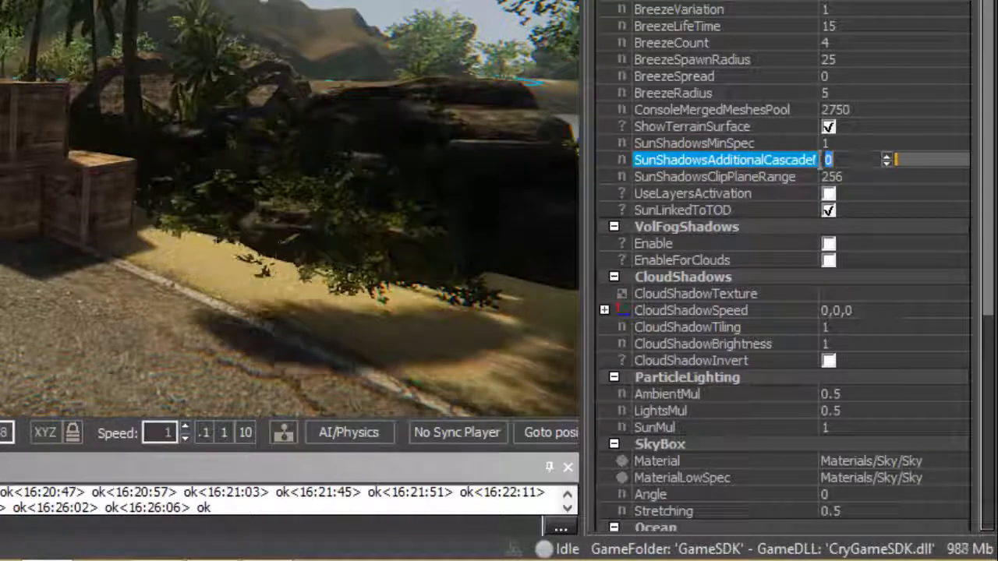
pyautogui.write('2')
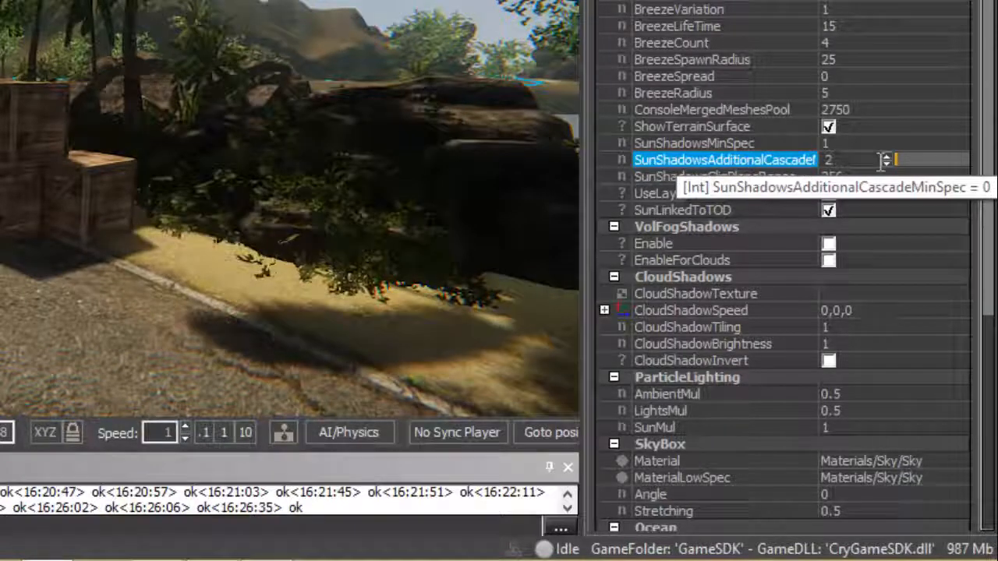
pyautogui.moveTo(847, 160); pyautogui.dragTo(727, 184)
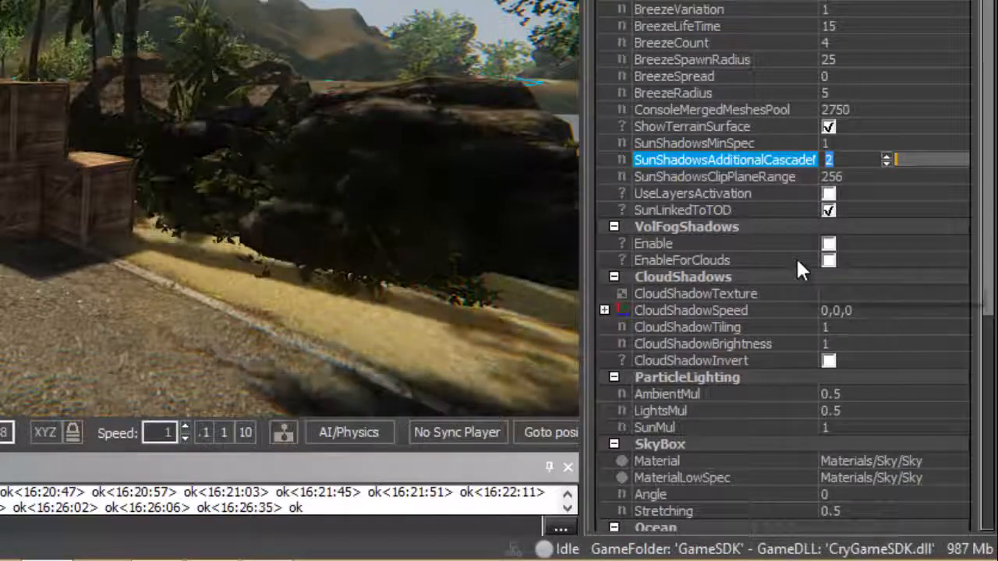
pyautogui.write('0')
# Check the SunShadowsClipPlaneRange setting, and switch UseLayersActivation on and off again
pyautogui.click(740, 177)
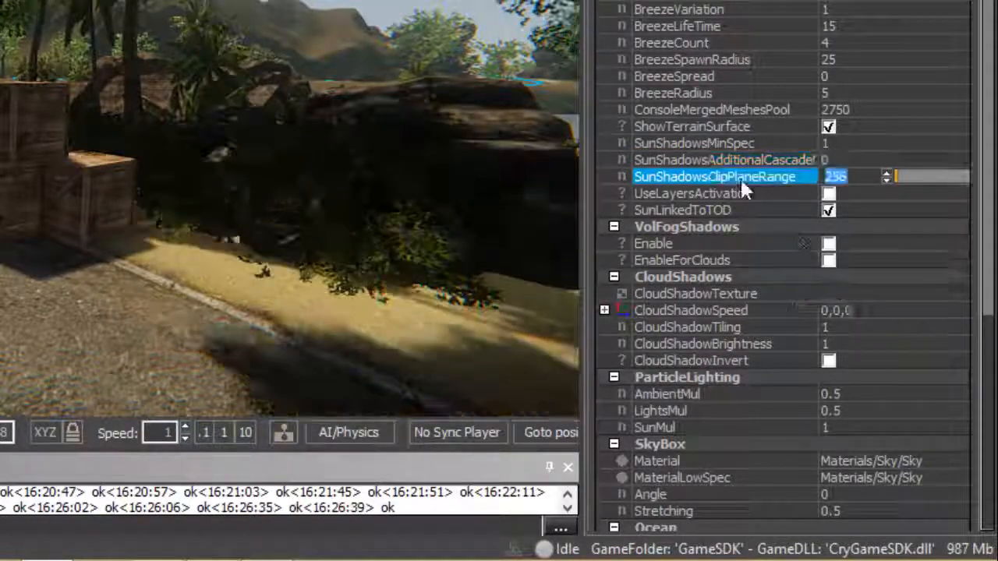
pyautogui.click(851, 174)
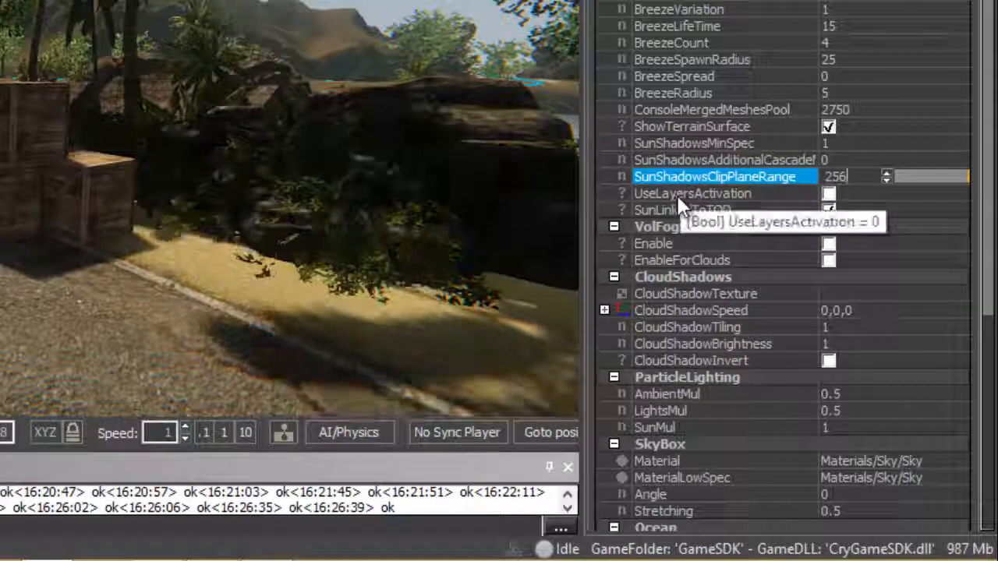
pyautogui.click(700, 193)
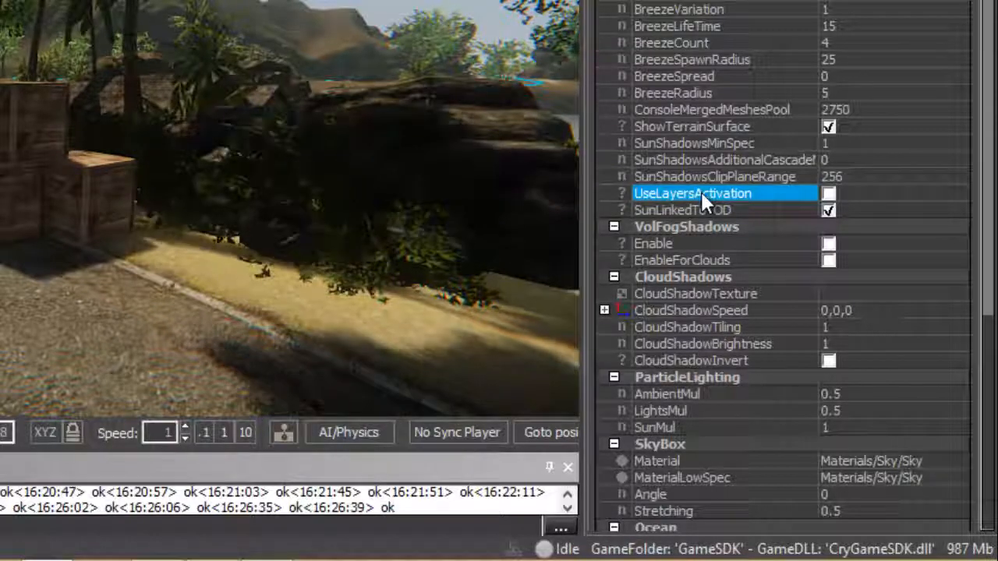
pyautogui.click(828, 194)
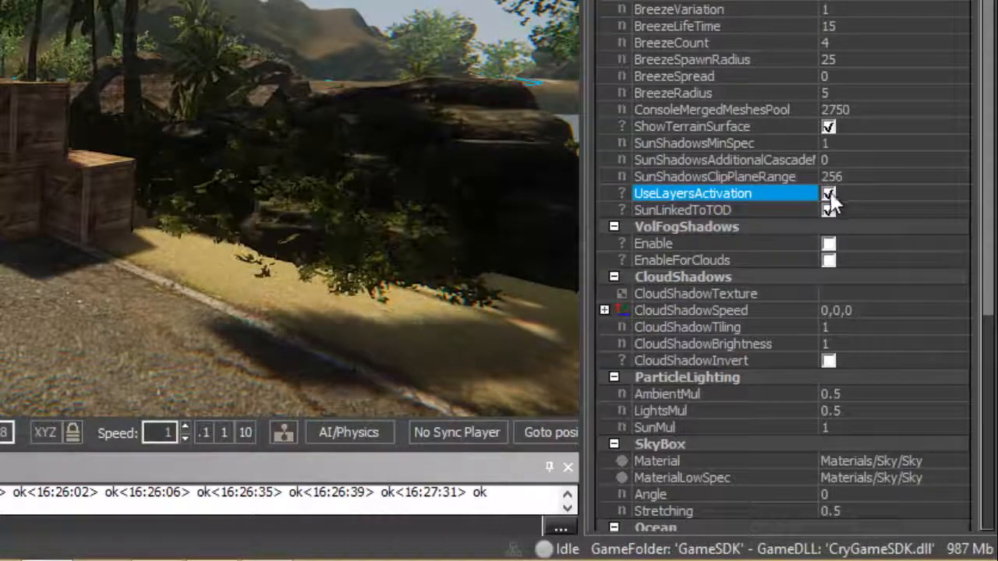
pyautogui.click(828, 194)
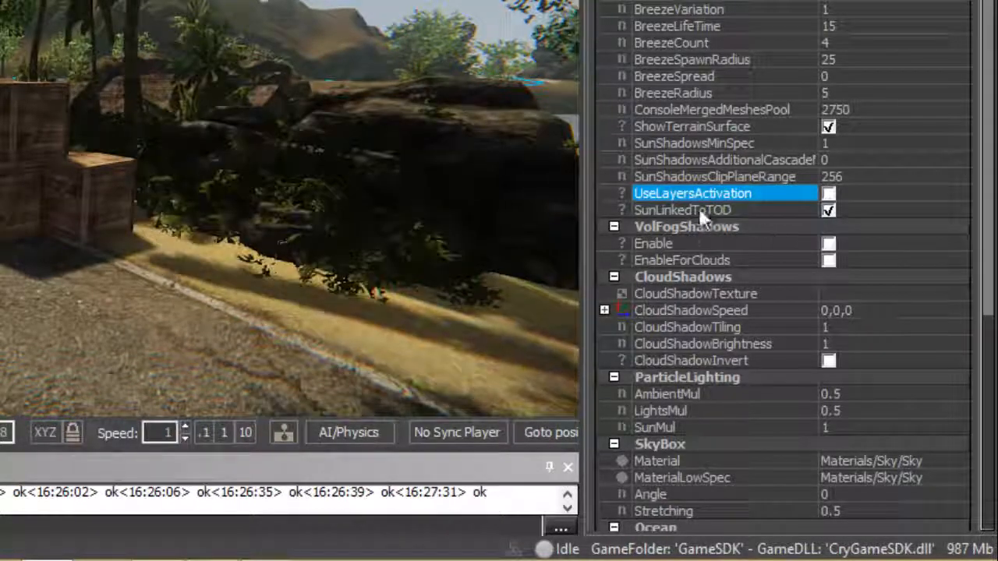
# Check the SunLinkedToTOD setting, and switch the VolFogShadows options Enable and EnableForClouds on and off again
pyautogui.click(834, 210)
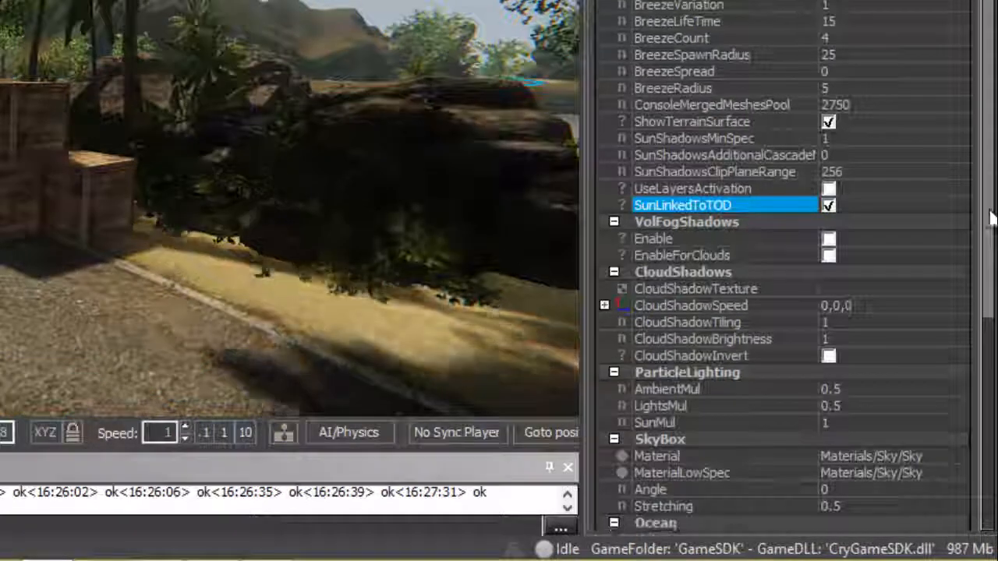
pyautogui.scroll(-2, 990, 287)
pyautogui.scroll(-4, 991, 287)
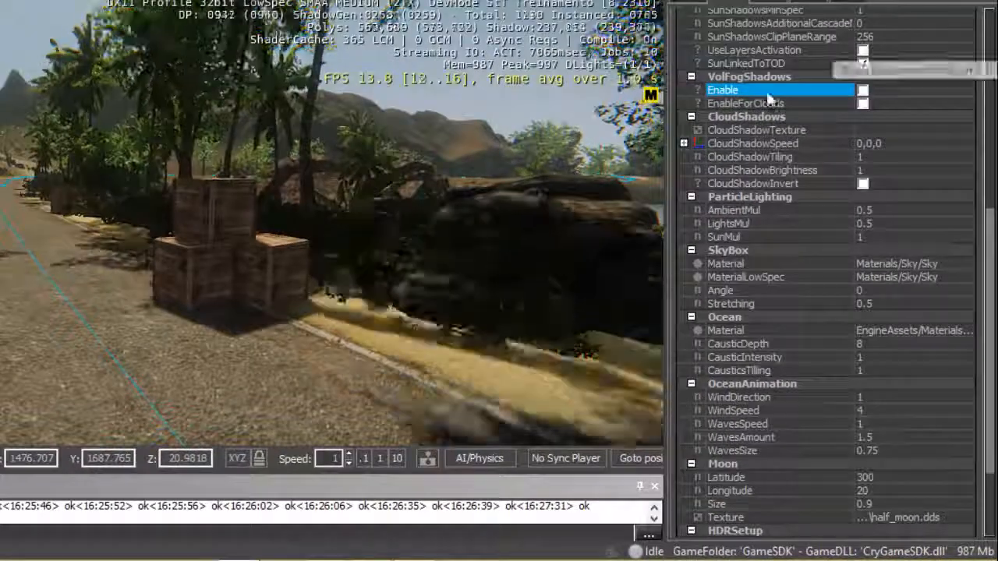
pyautogui.click(863, 91)
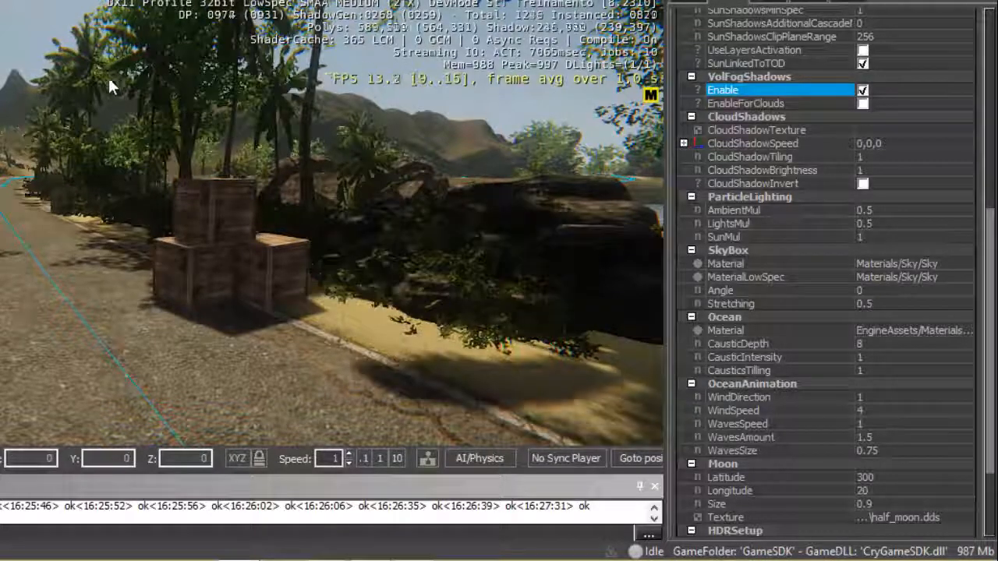
pyautogui.click(863, 104)
pyautogui.click(862, 90)
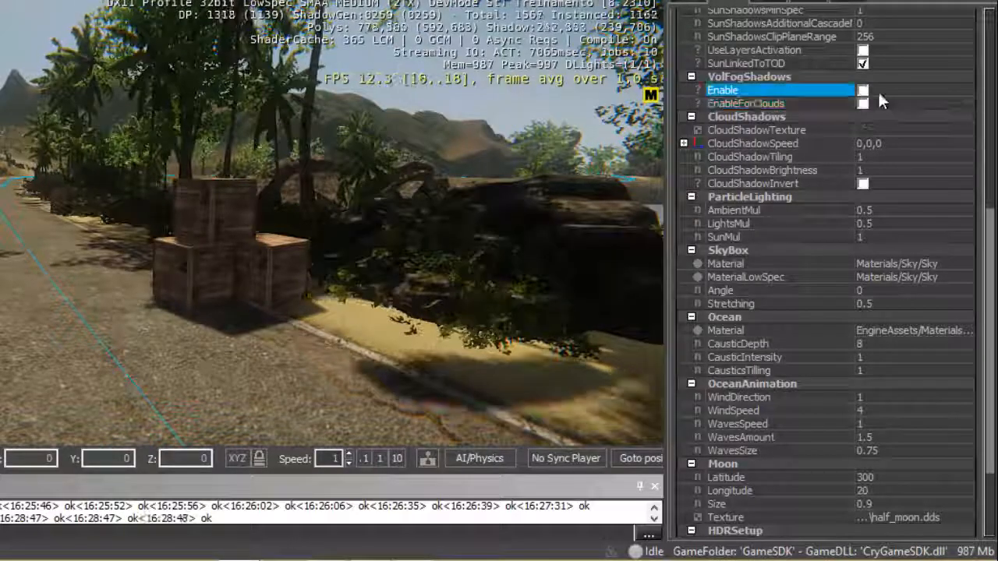
# Try the sky textures box_12.dds and box_34.dds as CloudShadowTexture, examining their effect around the level
pyautogui.click(732, 129)
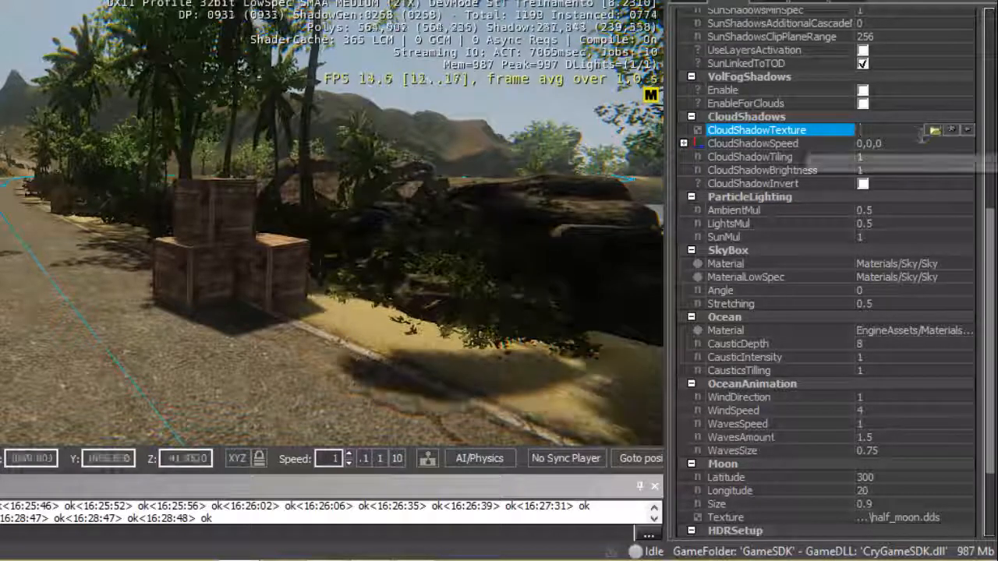
pyautogui.click(935, 130)
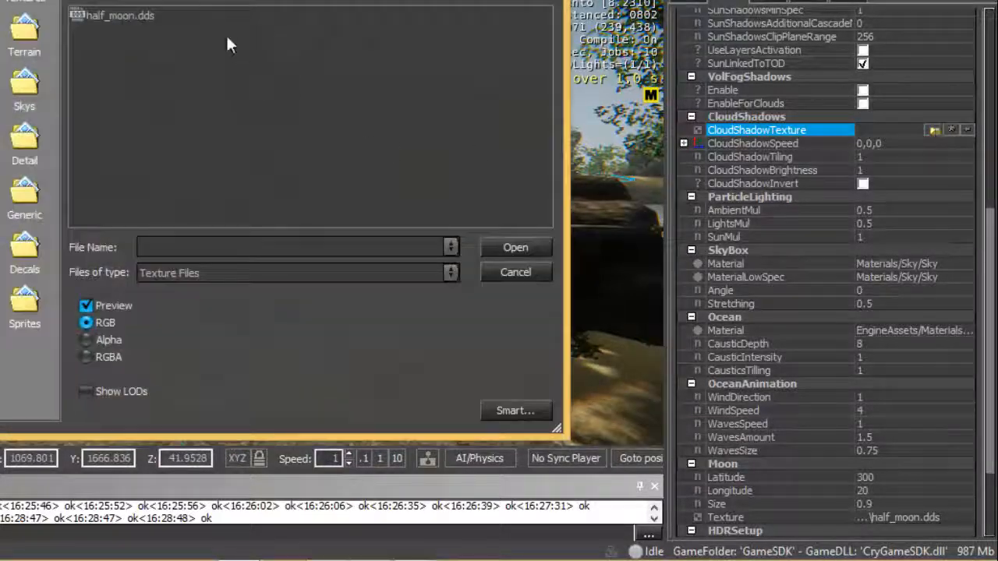
pyautogui.click(127, 19)
pyautogui.click(516, 247)
pyautogui.moveTo(435, 159)
pyautogui.mouseDown(button='right')
pyautogui.moveTo(486, 147)
pyautogui.moveTo(427, 172)
pyautogui.moveTo(461, 200)
pyautogui.moveTo(428, 172)
pyautogui.moveTo(407, 169)
pyautogui.moveTo(427, 172)
pyautogui.mouseUp(button='right')
pyautogui.click(936, 131)
pyautogui.moveTo(471, 195); pyautogui.dragTo(463, 212, button='right')
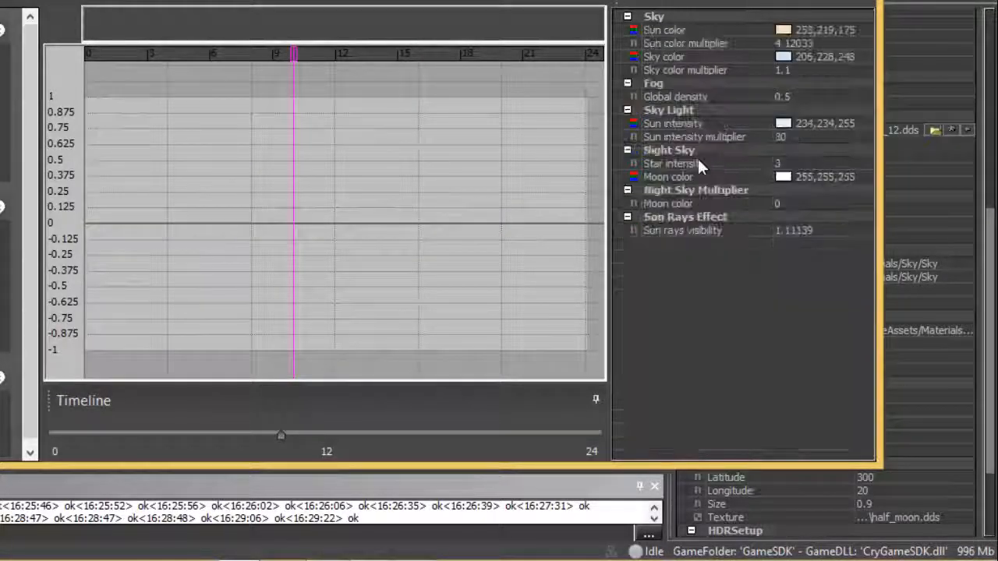
pyautogui.click(788, 95)
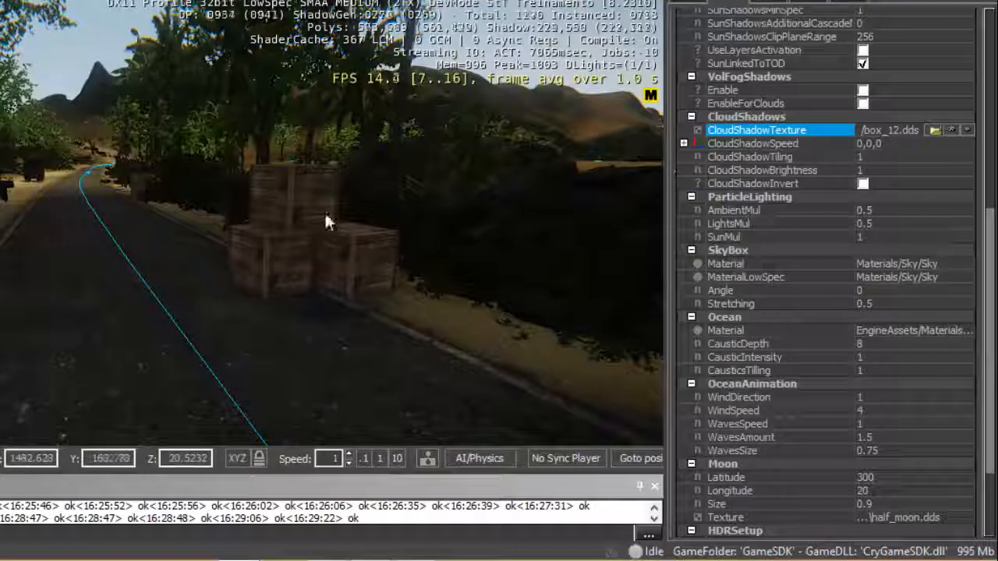
pyautogui.moveTo(326, 216); pyautogui.dragTo(370, 268, button='right')
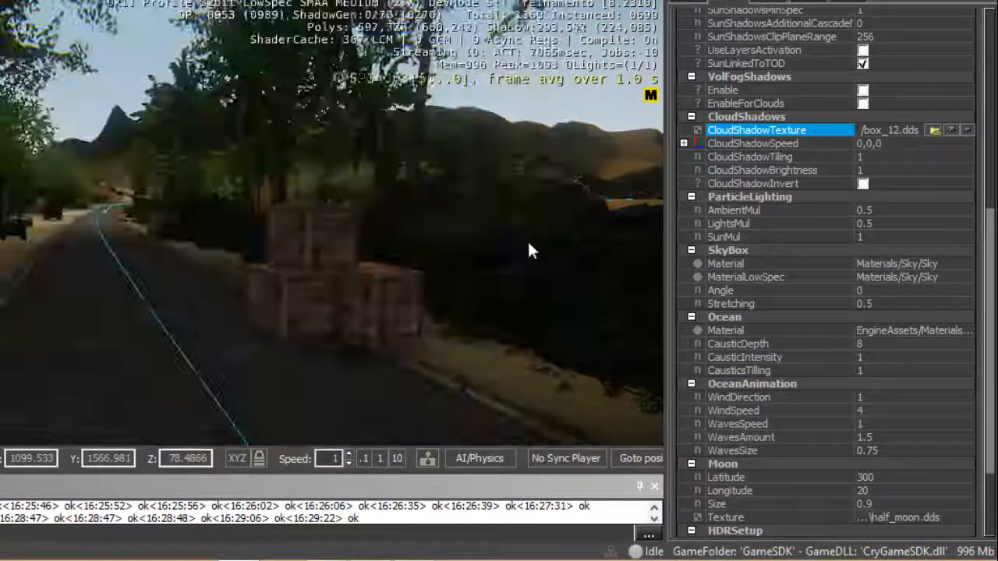
pyautogui.moveTo(530, 250); pyautogui.dragTo(428, 248, button='right')
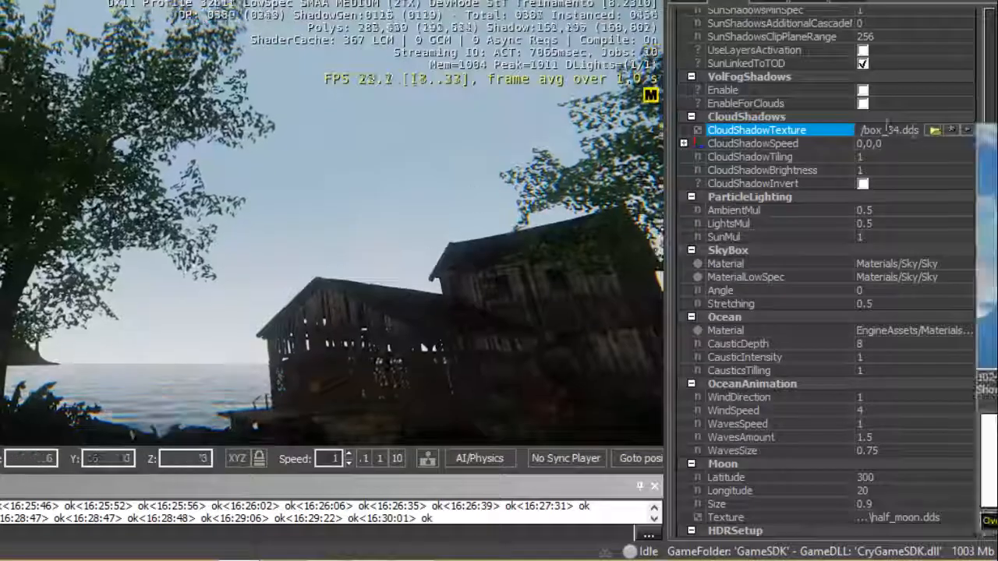
# Try box_5.dds as the CloudShadowTexture, and clear the texture again
pyautogui.click(934, 129)
pyautogui.doubleClick(92, 53)
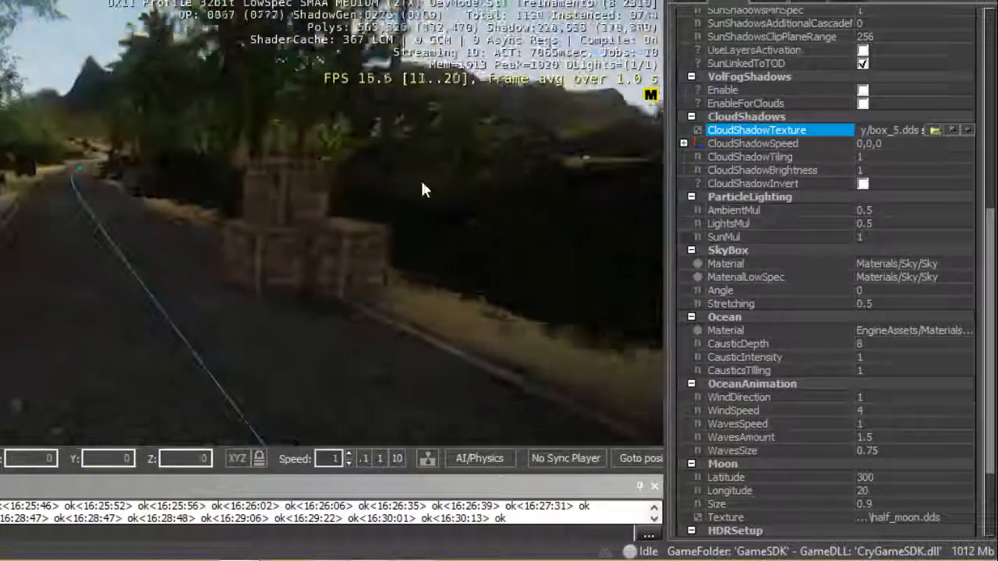
pyautogui.click(896, 131)
pyautogui.press('BackSpace')
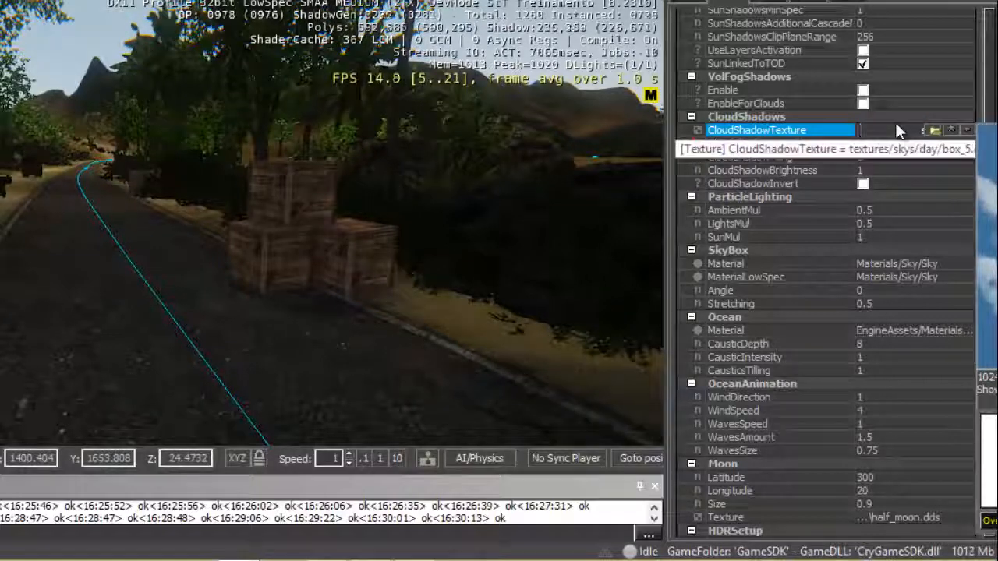
pyautogui.press('Return')
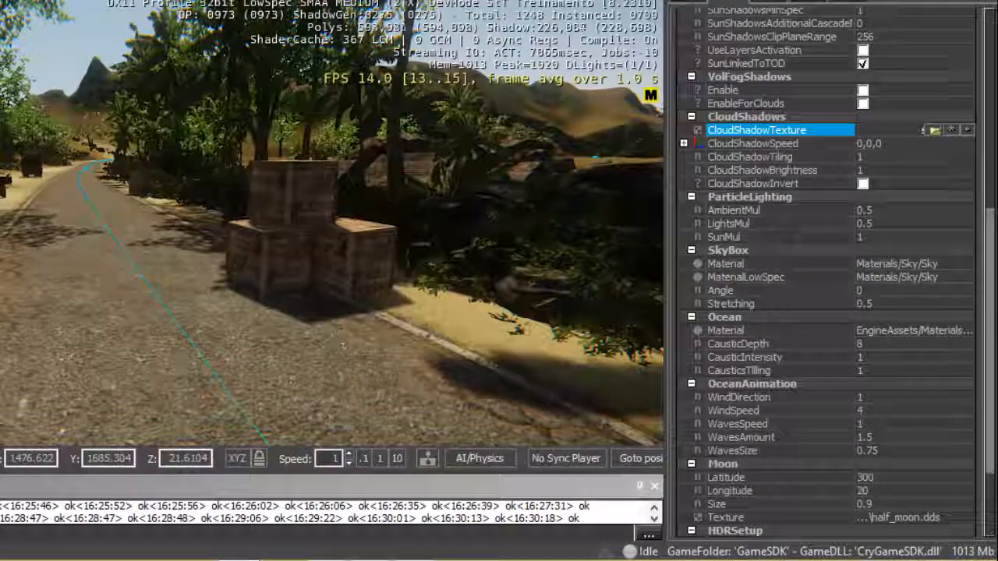
# Check the CloudShadowTiling and CloudShadowSpeed settings
pyautogui.scroll(-3, 894, 156)
pyautogui.click(893, 55)
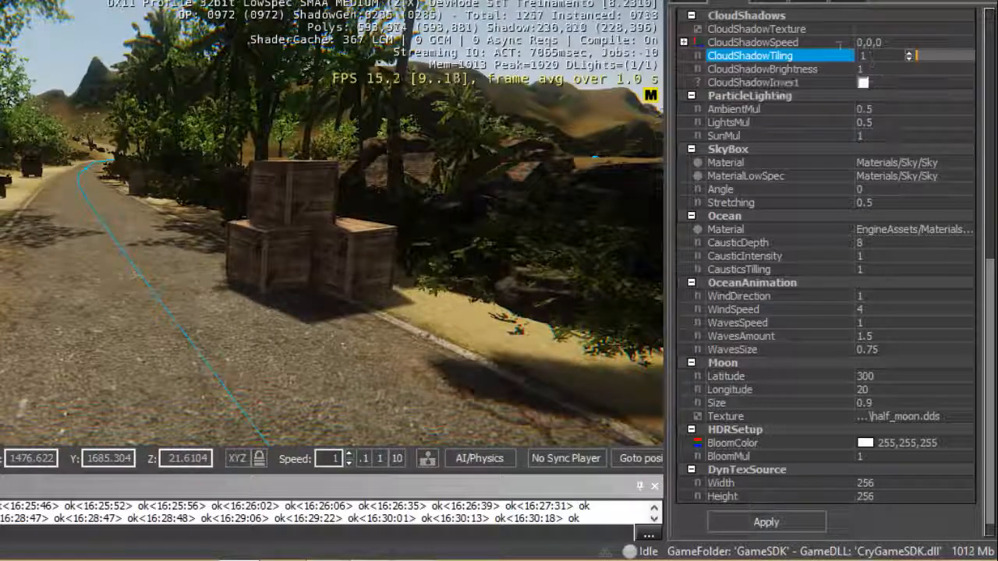
pyautogui.moveTo(870, 60); pyautogui.dragTo(771, 61)
pyautogui.click(766, 44)
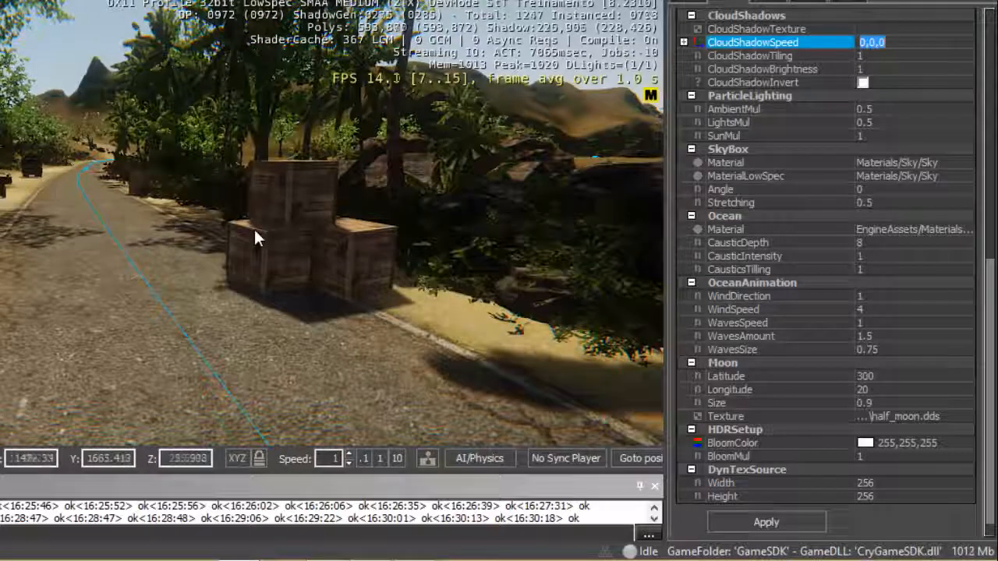
pyautogui.click(860, 43)
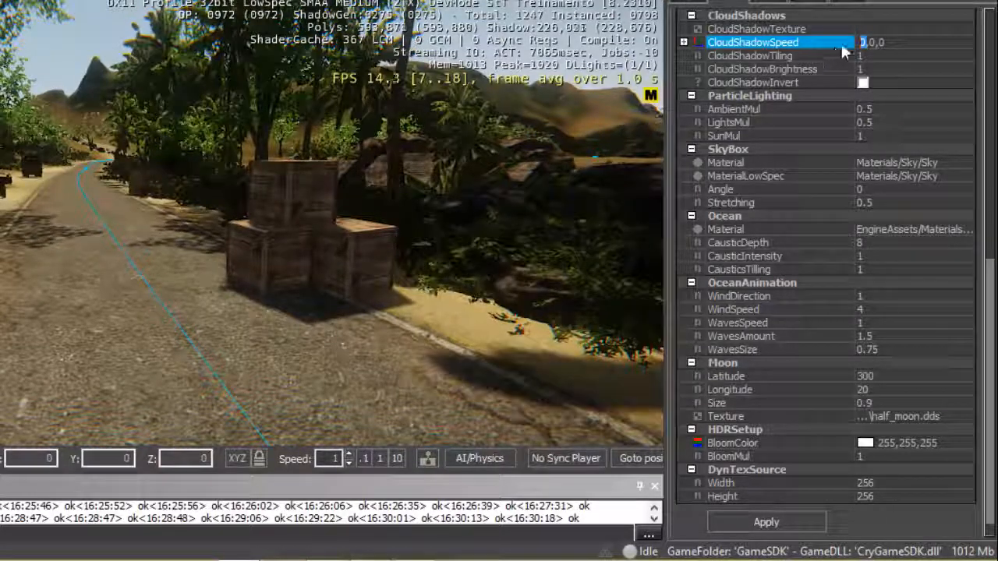
# Assign the sky texture box_12.dds as the CloudShadowTexture
pyautogui.click(897, 29)
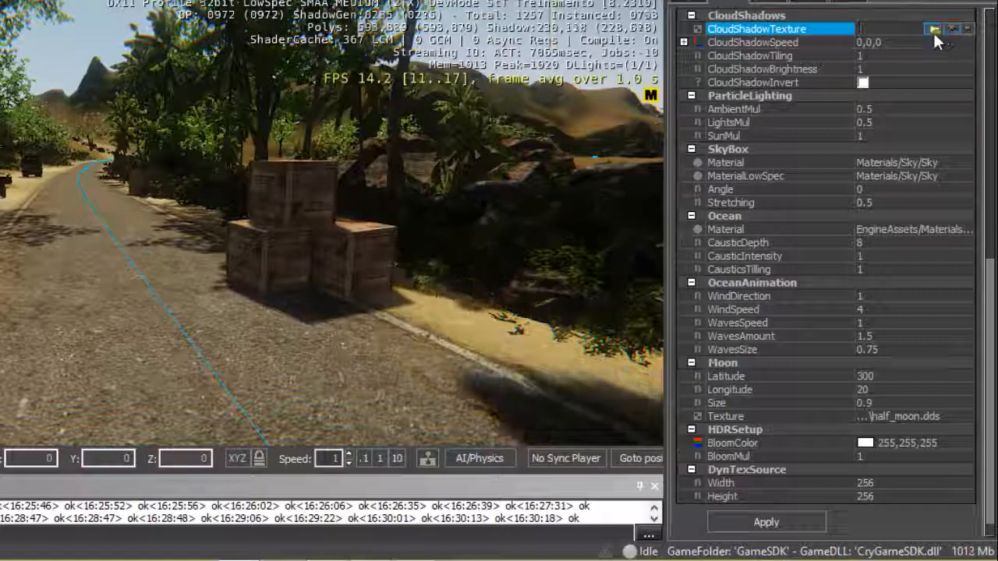
pyautogui.click(933, 29)
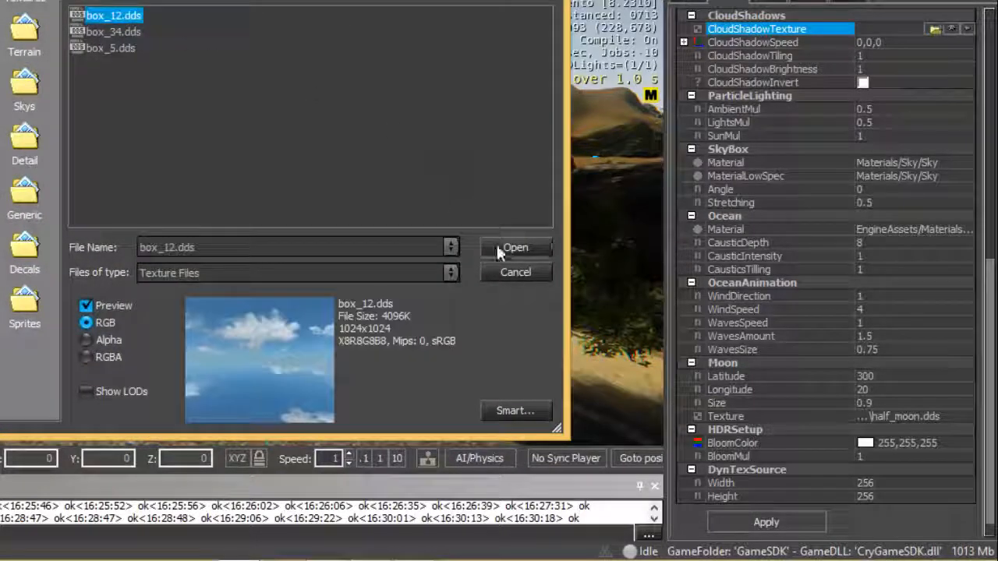
pyautogui.click(515, 248)
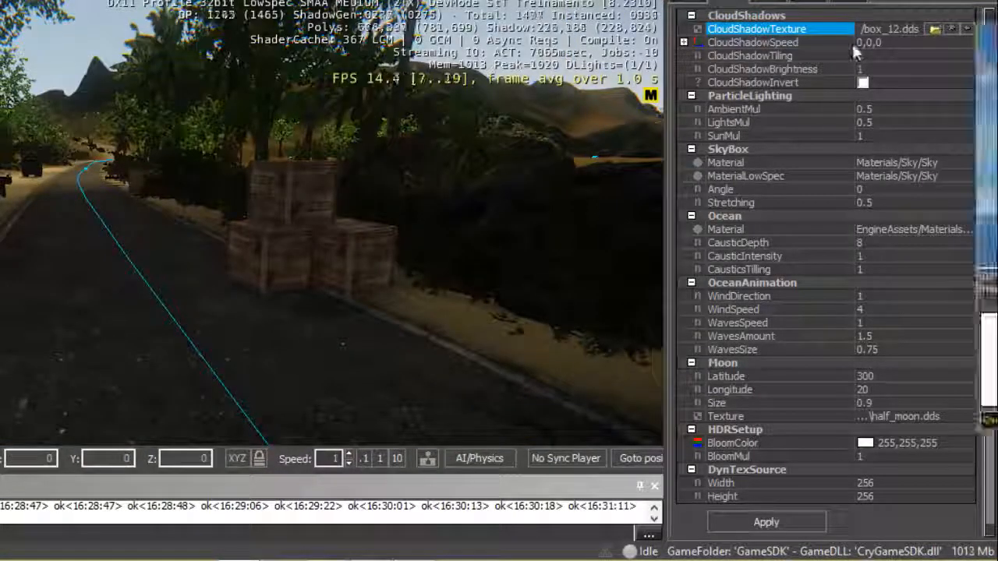
# Try CloudShadowSpeed values of 1,0,0 and 0.2,0,0, and restore it to 0,0,0
pyautogui.click(861, 43)
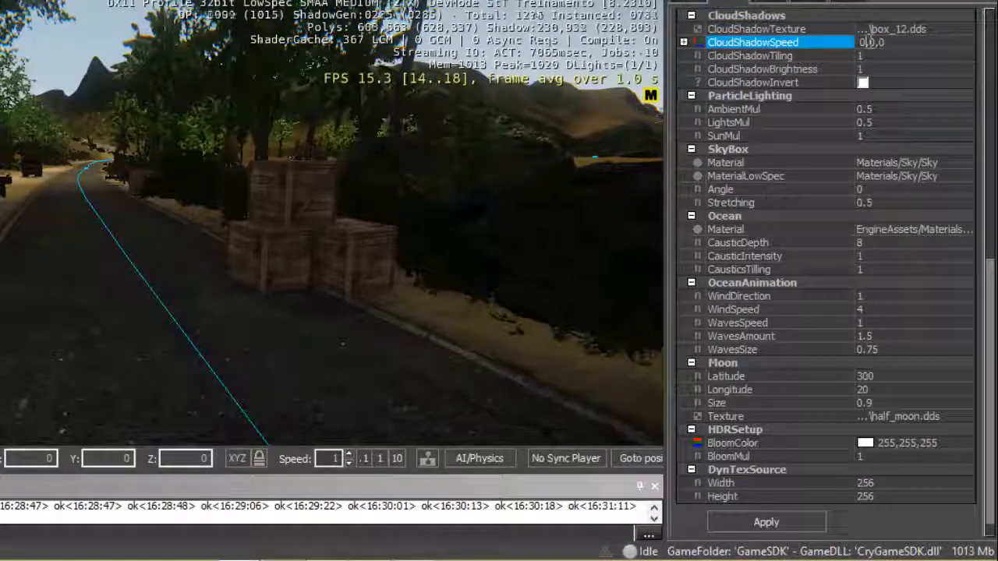
pyautogui.press('BackSpace')
pyautogui.write('1')
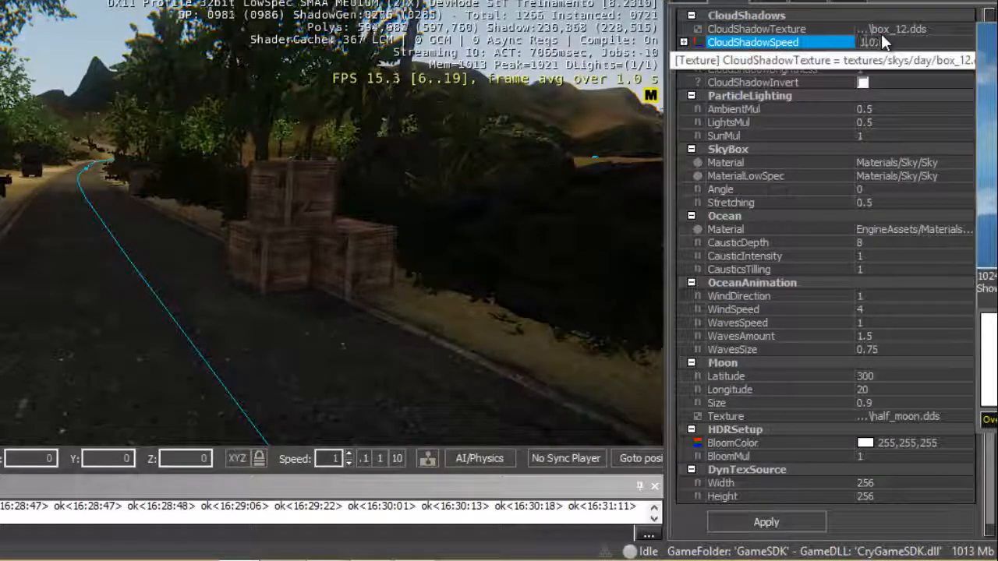
pyautogui.press('Return')
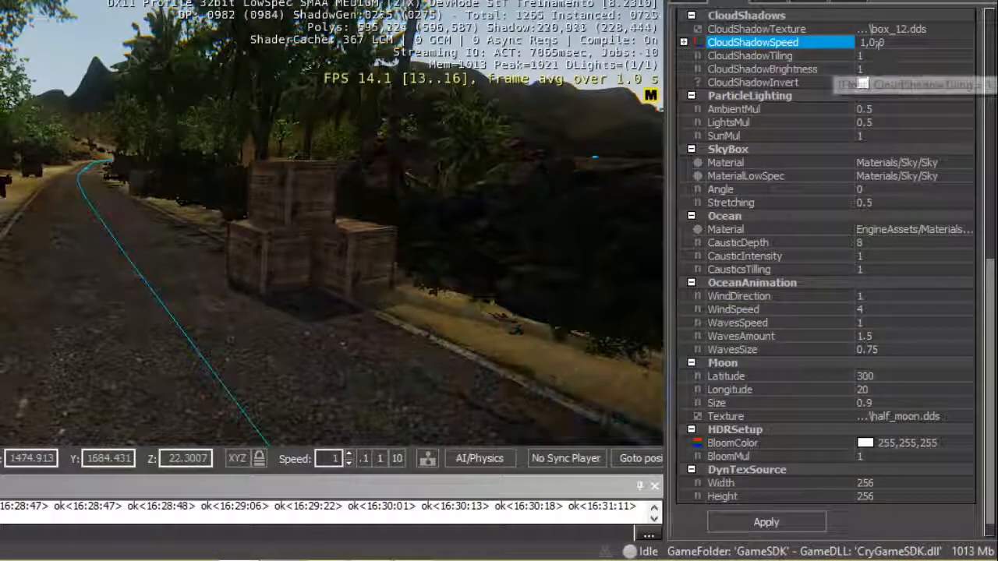
pyautogui.moveTo(866, 43); pyautogui.dragTo(859, 43)
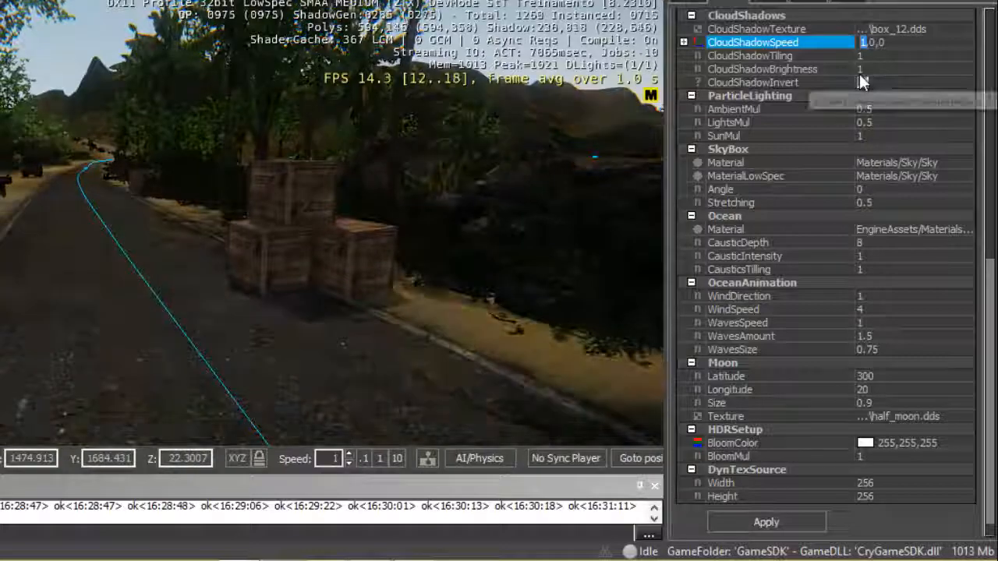
pyautogui.write('0.')
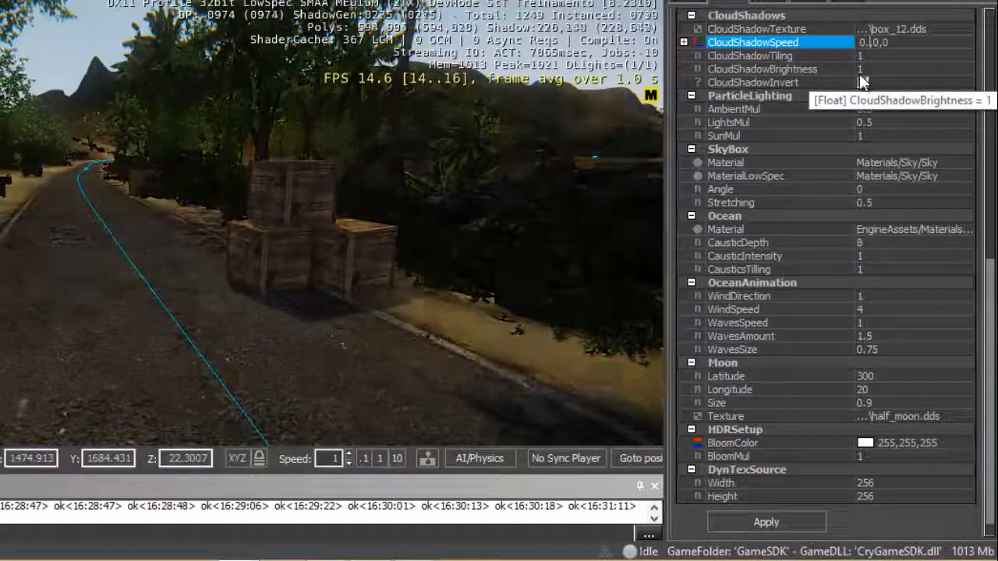
pyautogui.write('2')
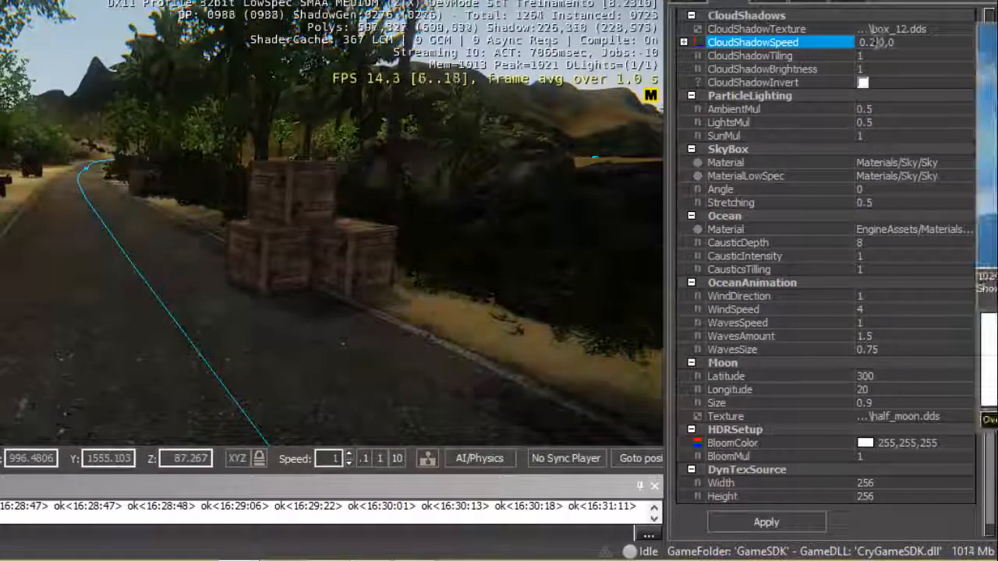
pyautogui.moveTo(876, 43); pyautogui.dragTo(790, 49)
pyautogui.write('0')
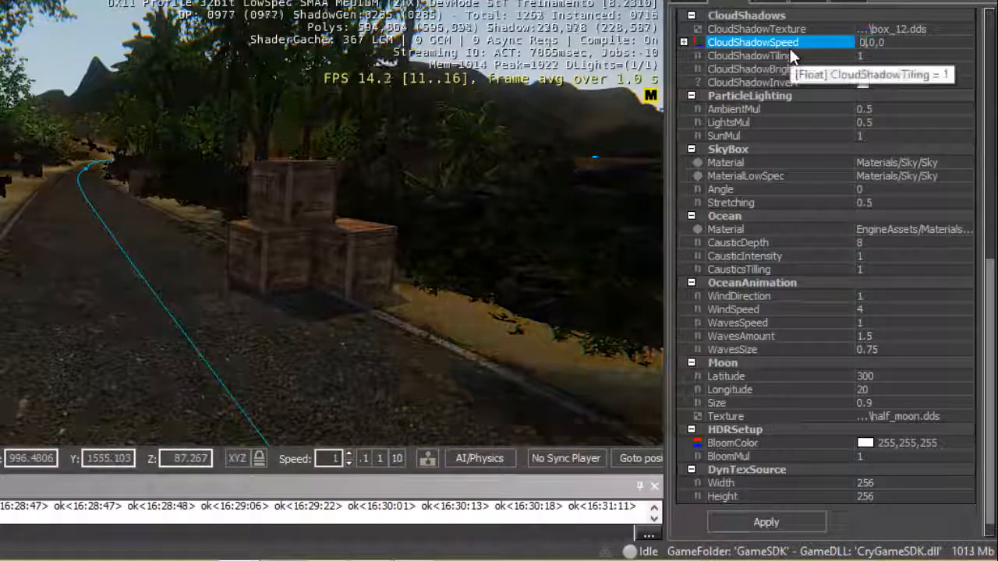
# Check the CloudShadowTiling and CloudShadowBrightness settings, and clear the CloudShadowTexture
pyautogui.click(745, 55)
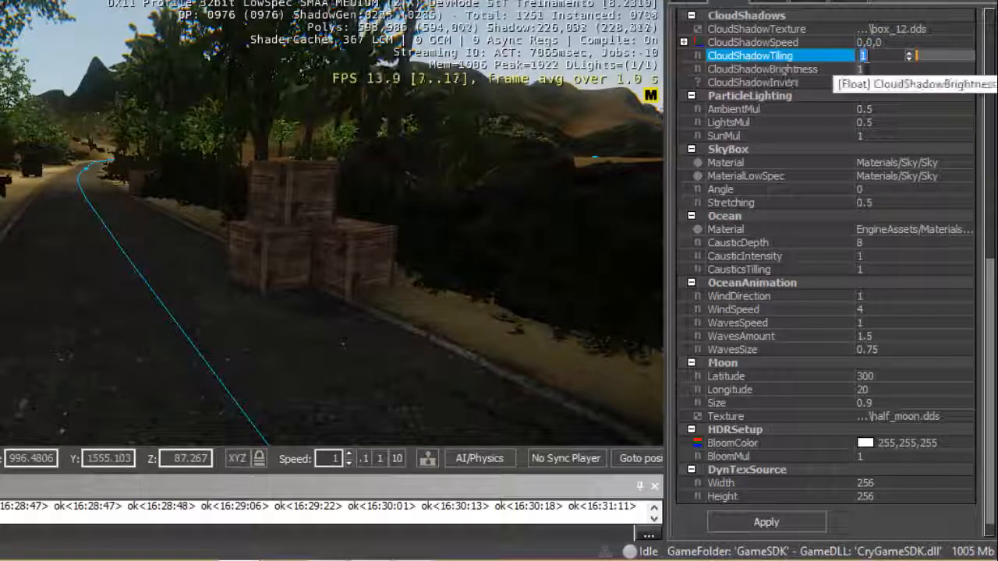
pyautogui.click(760, 70)
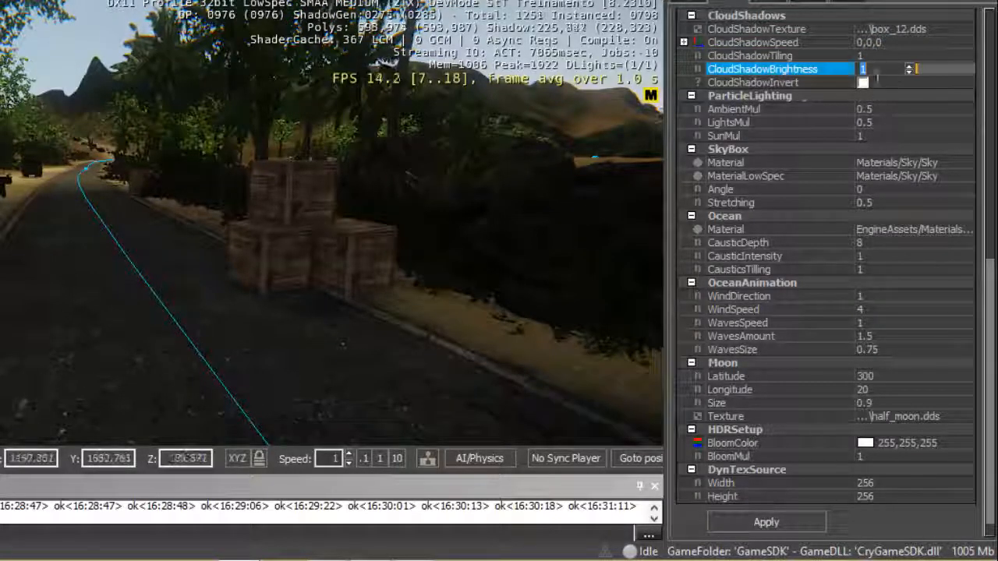
pyautogui.click(917, 29)
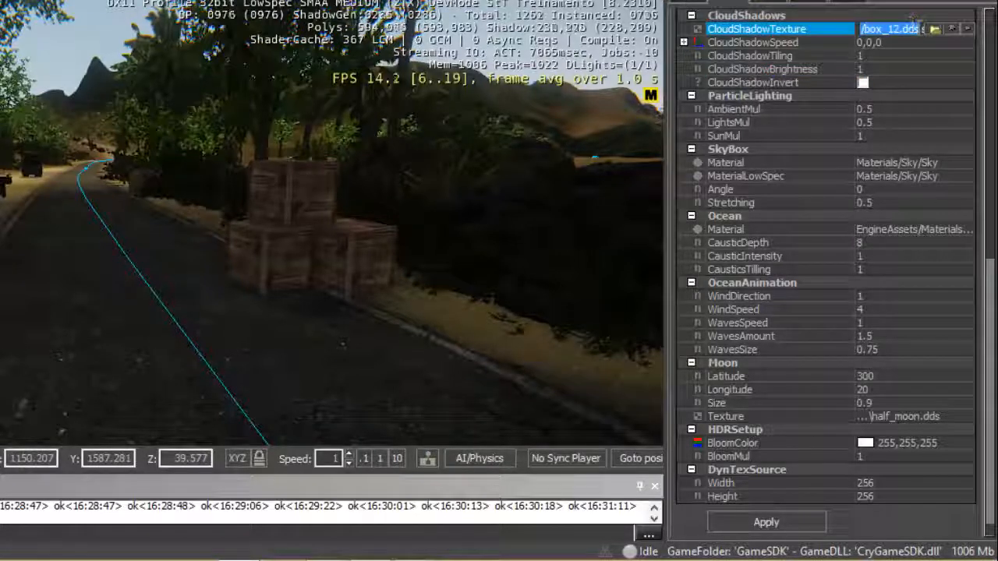
pyautogui.press('Delete')
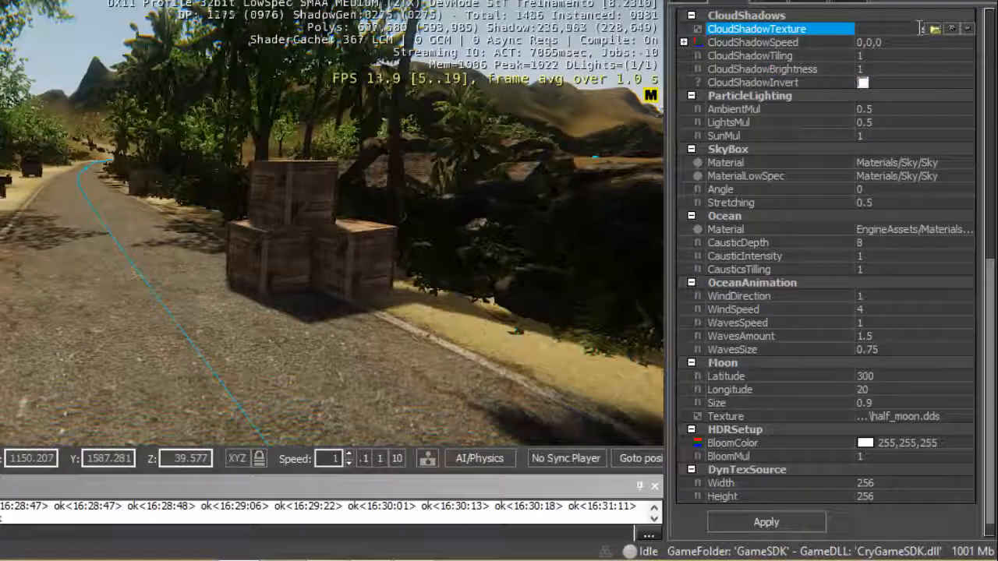
pyautogui.click(872, 69)
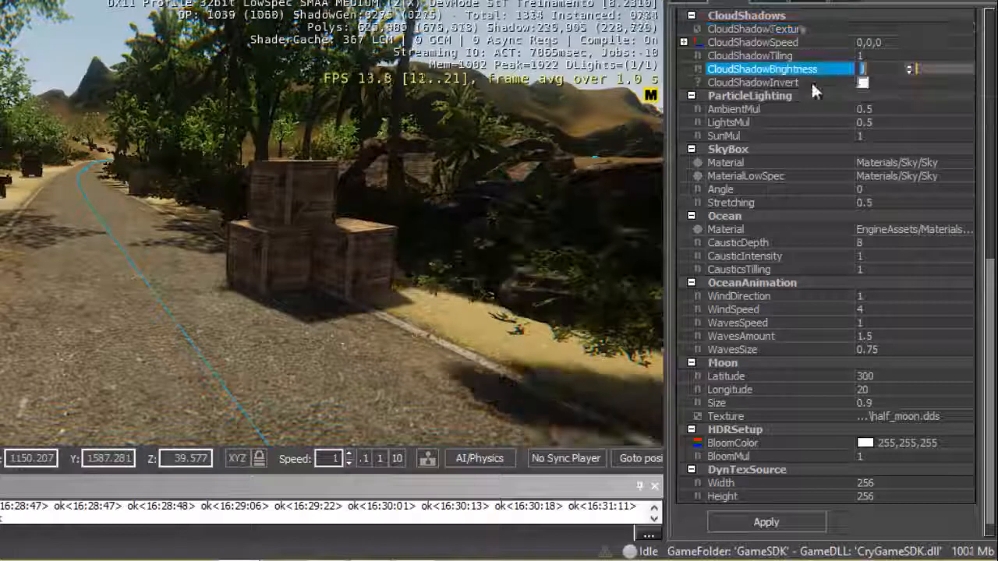
# Set the CloudShadowTexture to box_12.dds and switch CloudShadowInvert on
pyautogui.click(865, 82)
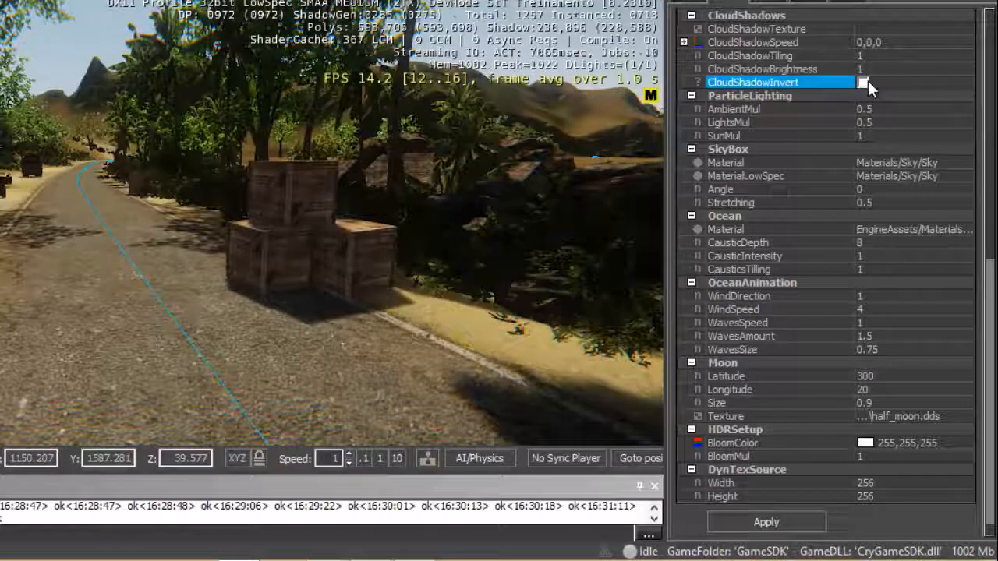
pyautogui.click(891, 27)
pyautogui.click(935, 29)
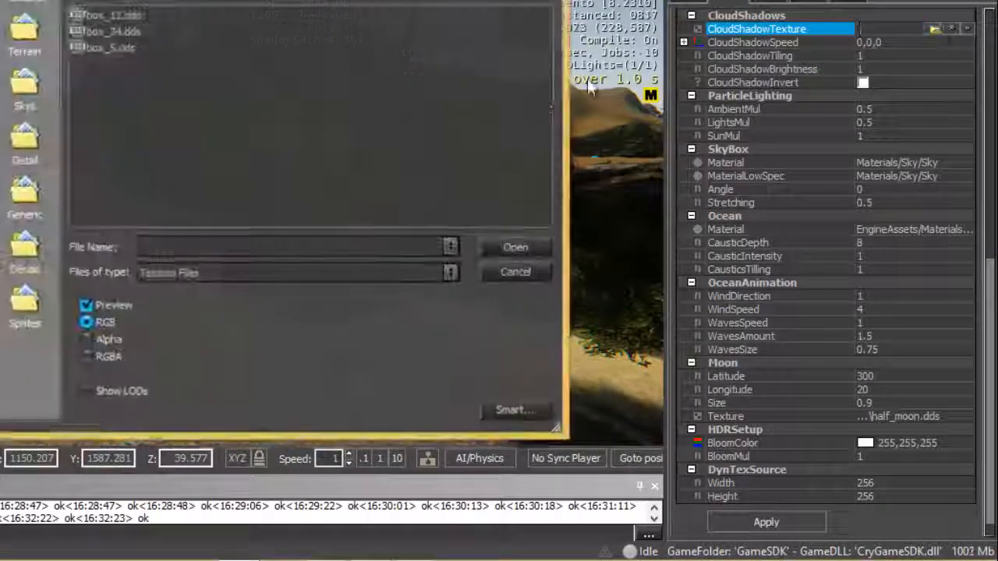
pyautogui.doubleClick(124, 14)
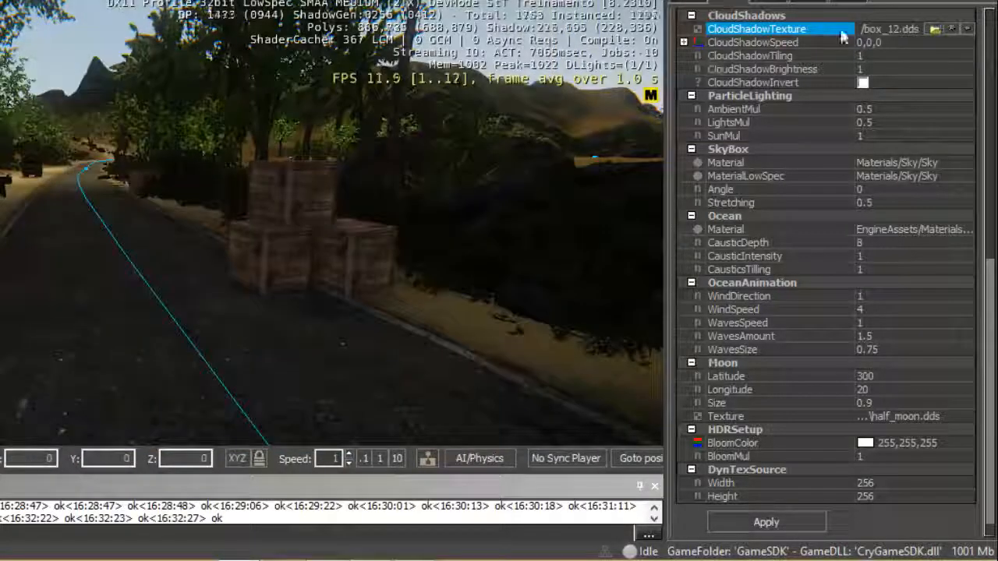
pyautogui.click(861, 82)
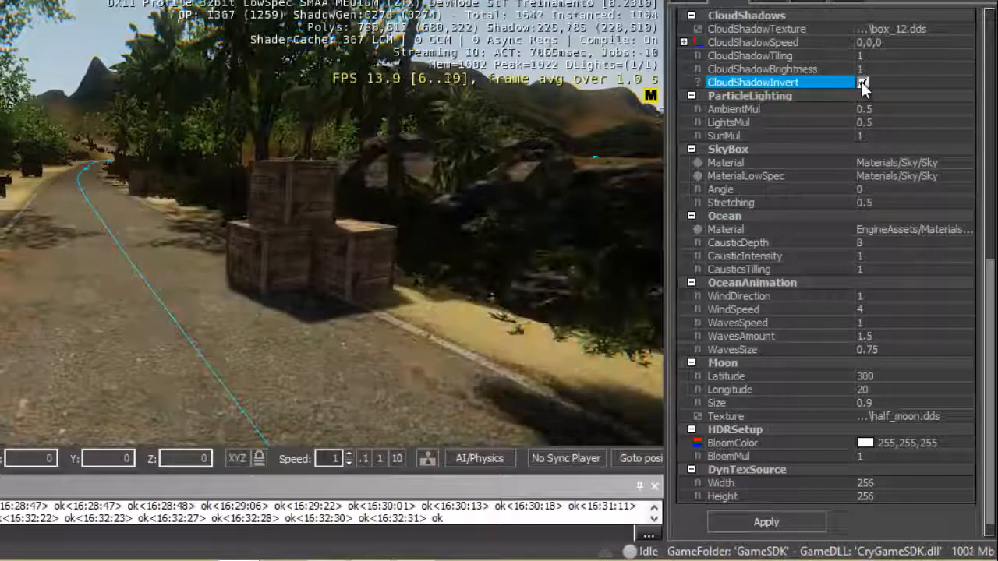
# Toggle CloudShadowInvert off and on to compare the cloud shadows on the road, leaving it switched on
pyautogui.click(862, 82)
pyautogui.click(861, 81)
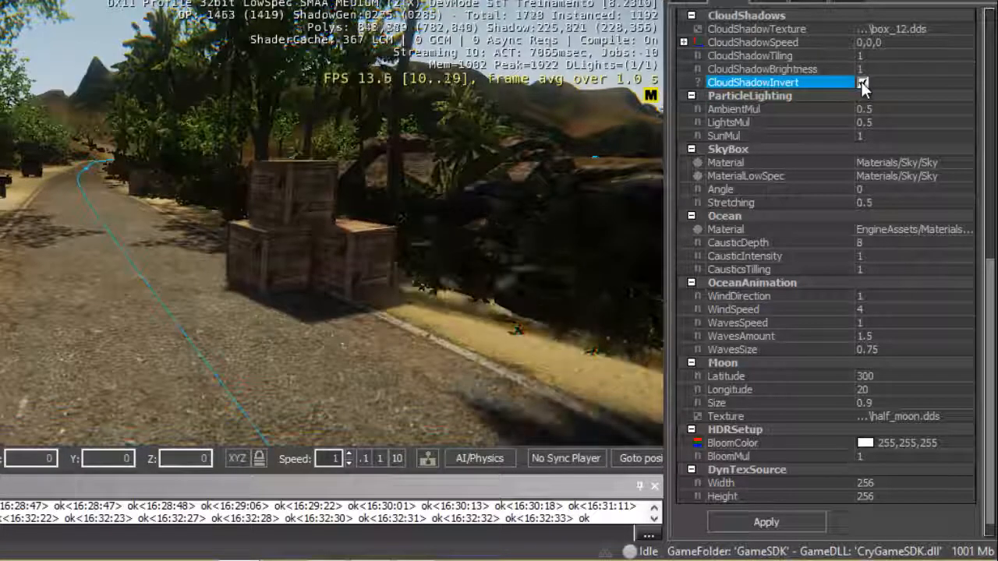
pyautogui.click(862, 82)
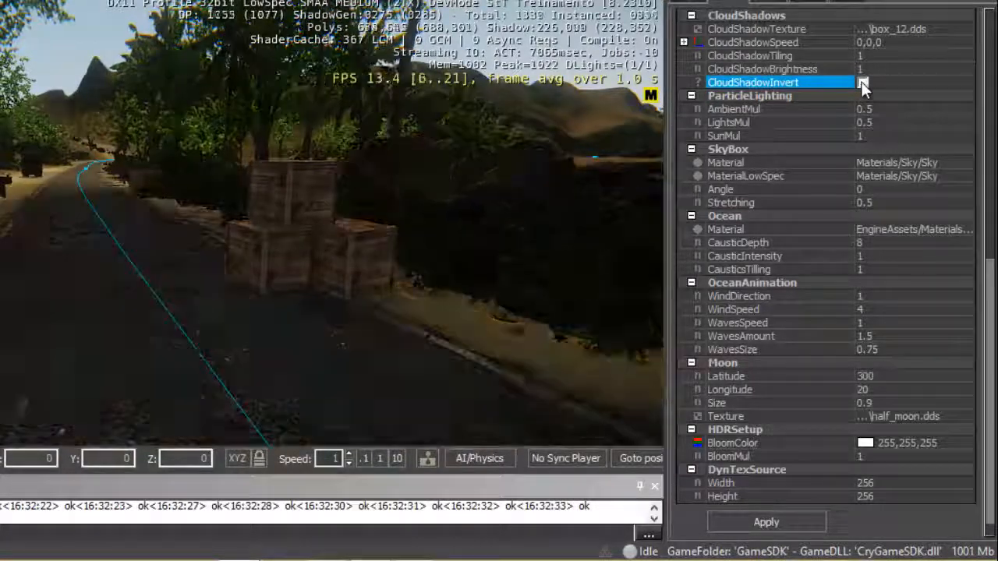
pyautogui.click(861, 82)
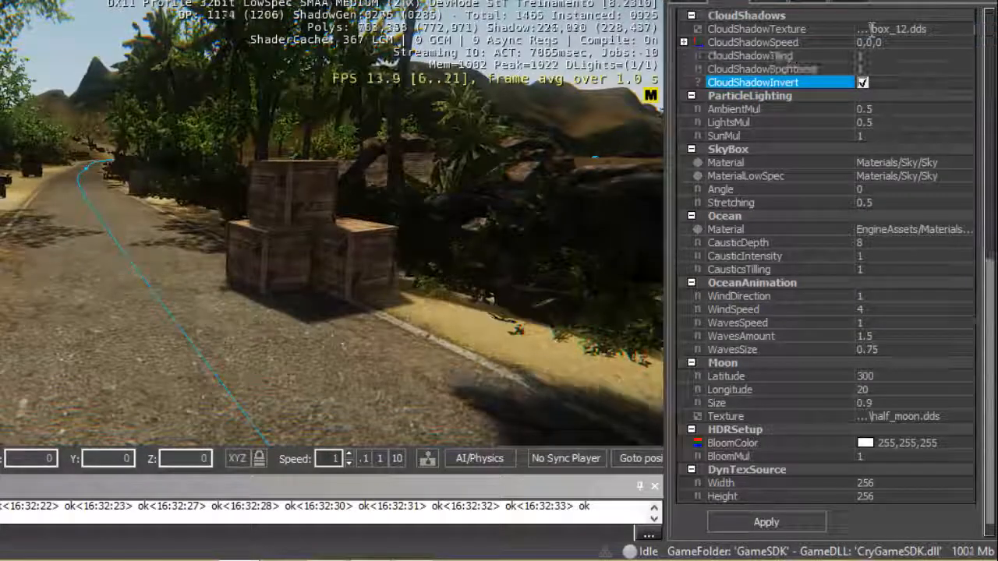
# Clear the box_12.dds path from the CloudShadowTexture setting
pyautogui.click(917, 28)
pyautogui.doubleClick(898, 28)
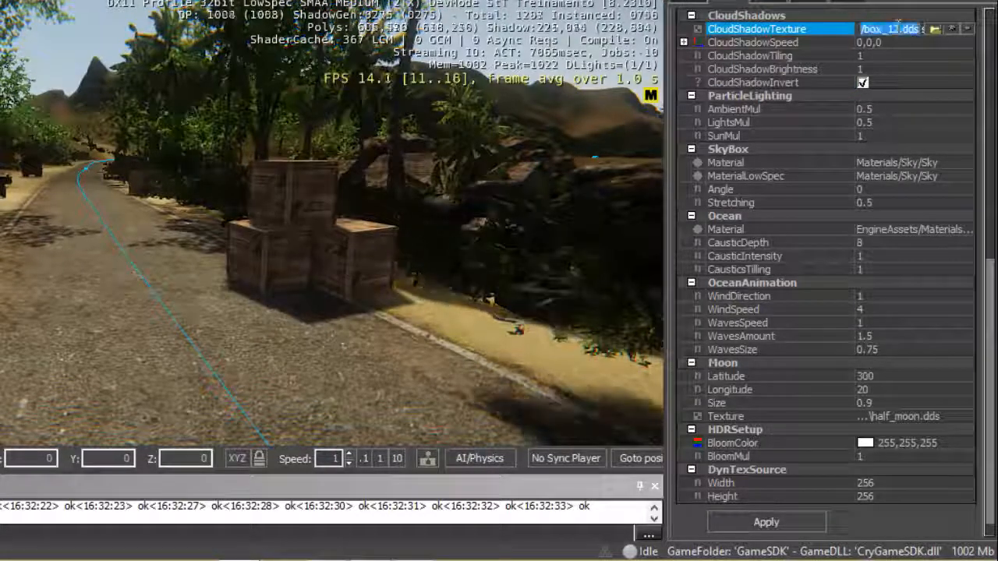
pyautogui.press('Delete')
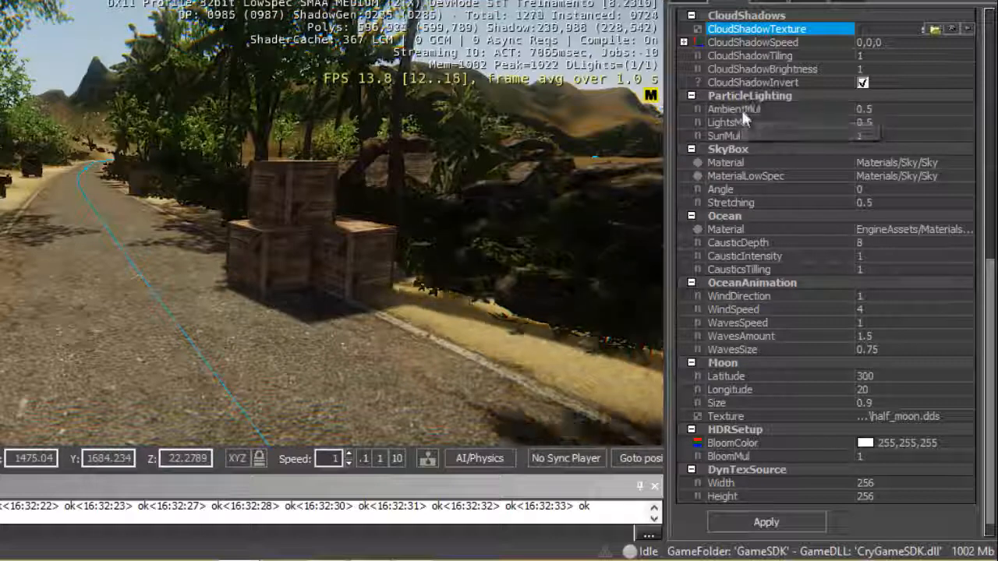
# Check the ParticleLighting settings AmbientMul, LightsMul and SunMul
pyautogui.click(823, 111)
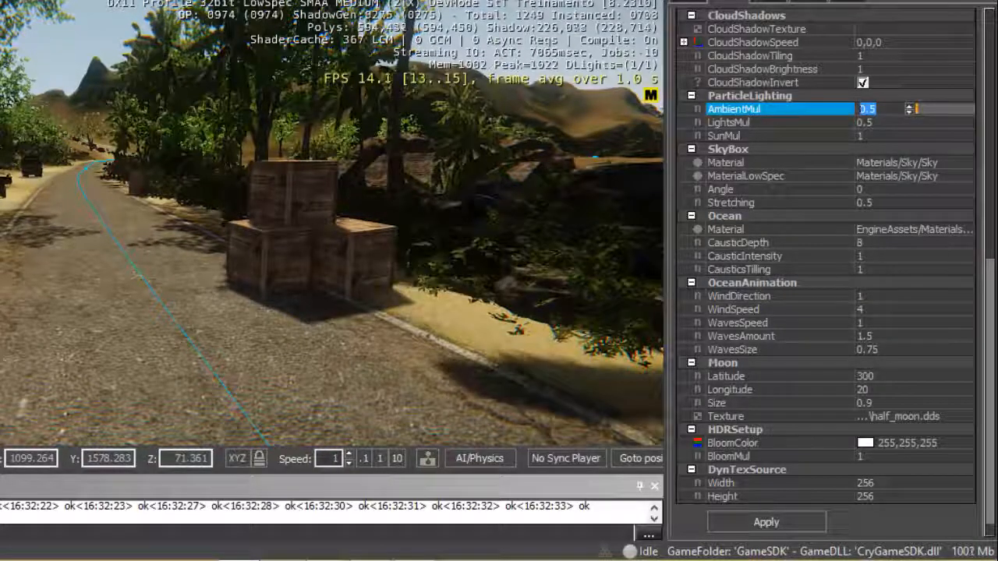
pyautogui.click(872, 121)
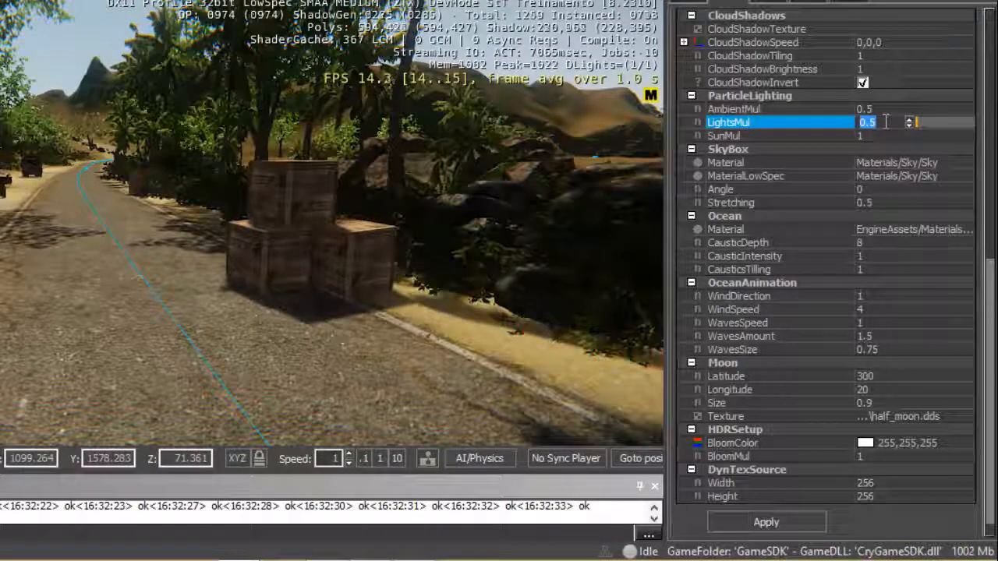
pyautogui.click(873, 135)
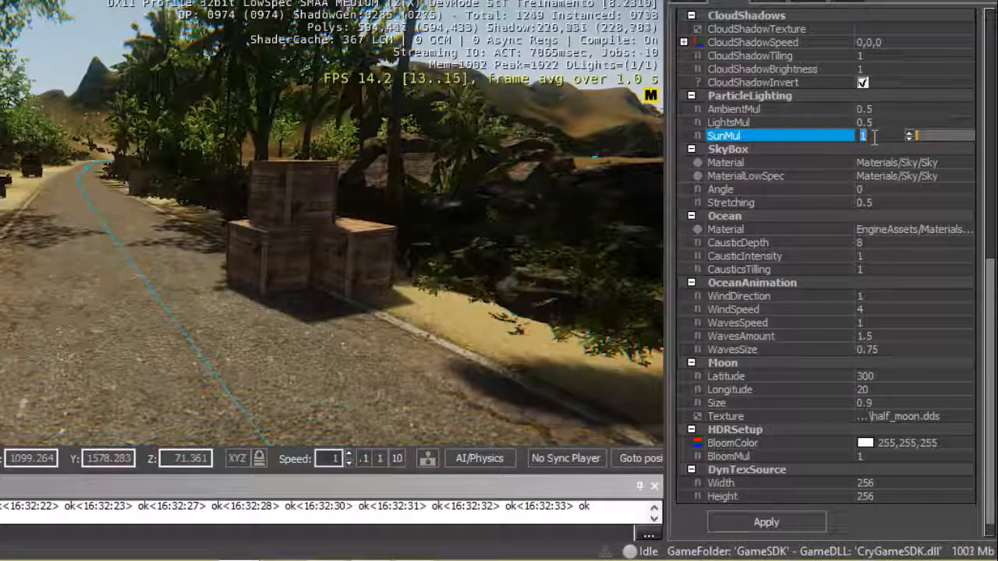
# Examine the SkyBox settings Material, MaterialLowSpec and Angle
pyautogui.click(747, 161)
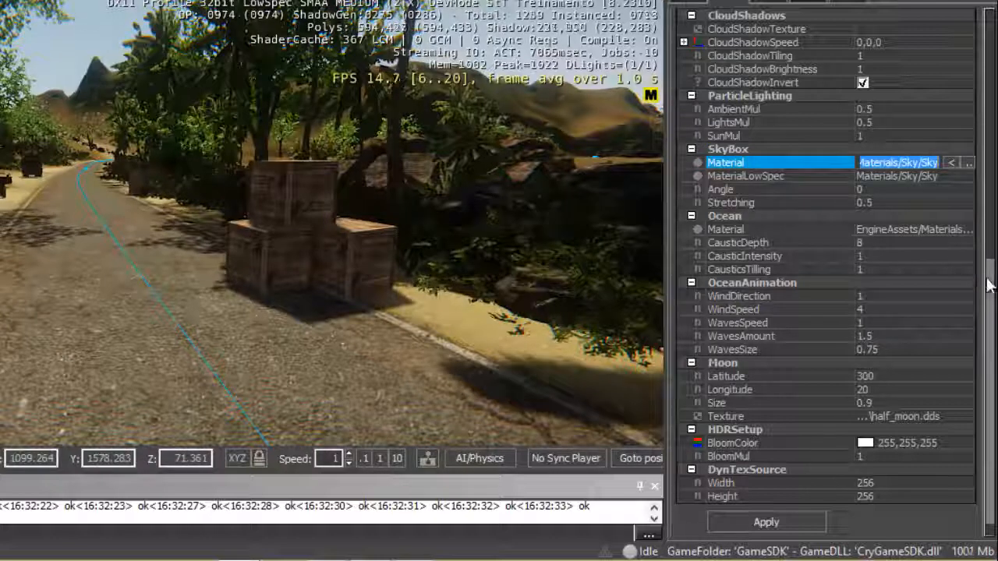
pyautogui.scroll(-1, 897, 249)
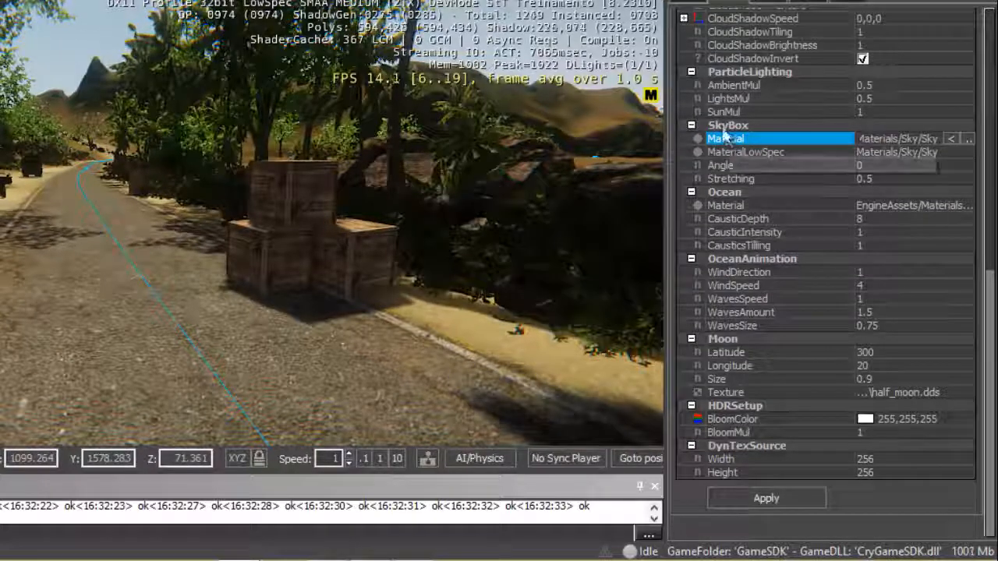
pyautogui.click(743, 151)
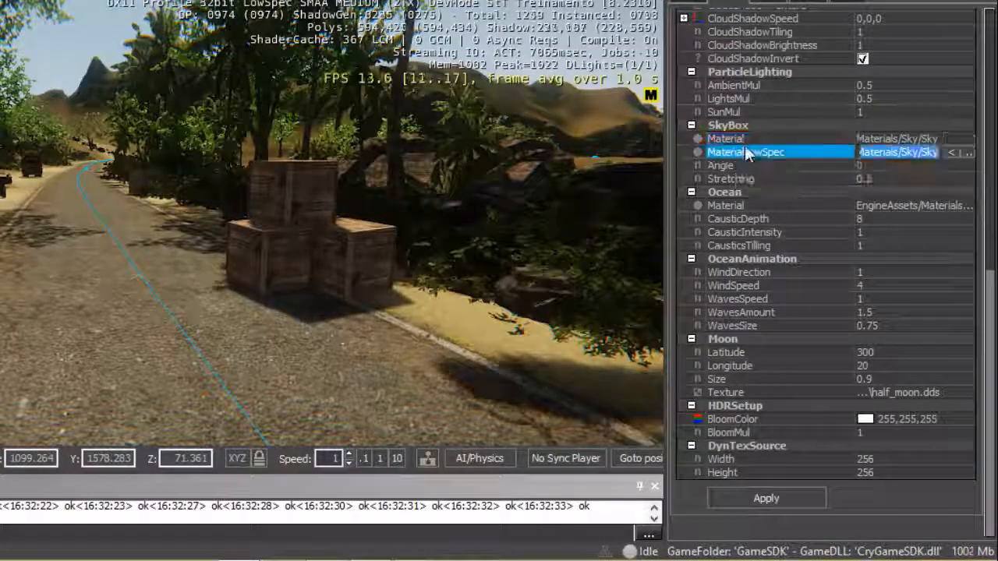
pyautogui.click(745, 141)
pyautogui.click(888, 153)
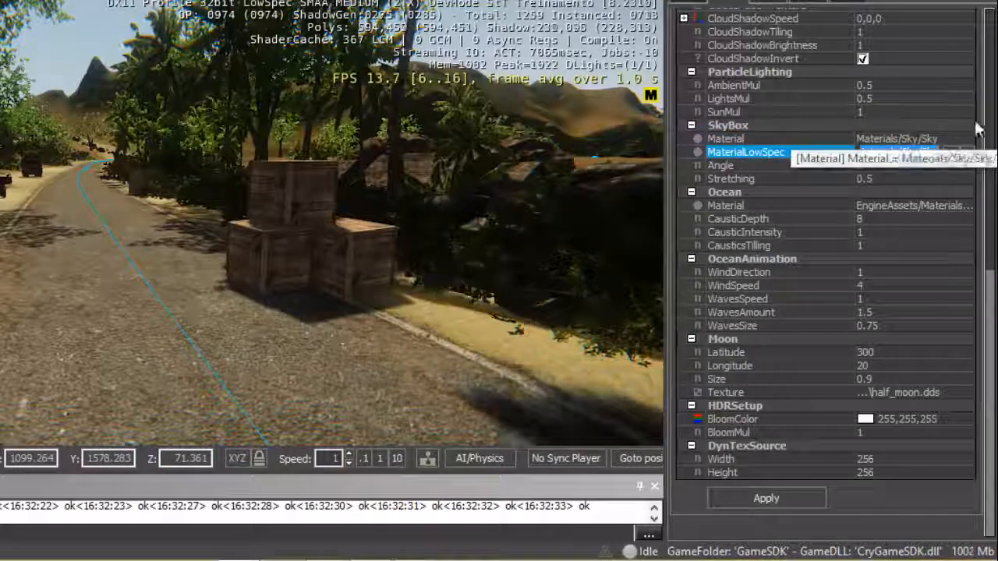
pyautogui.click(928, 138)
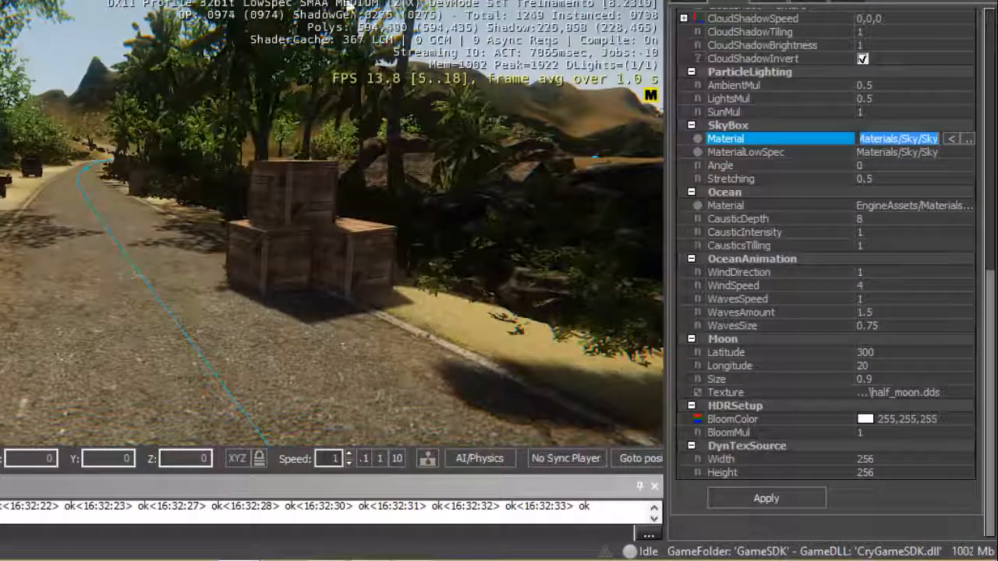
pyautogui.click(736, 153)
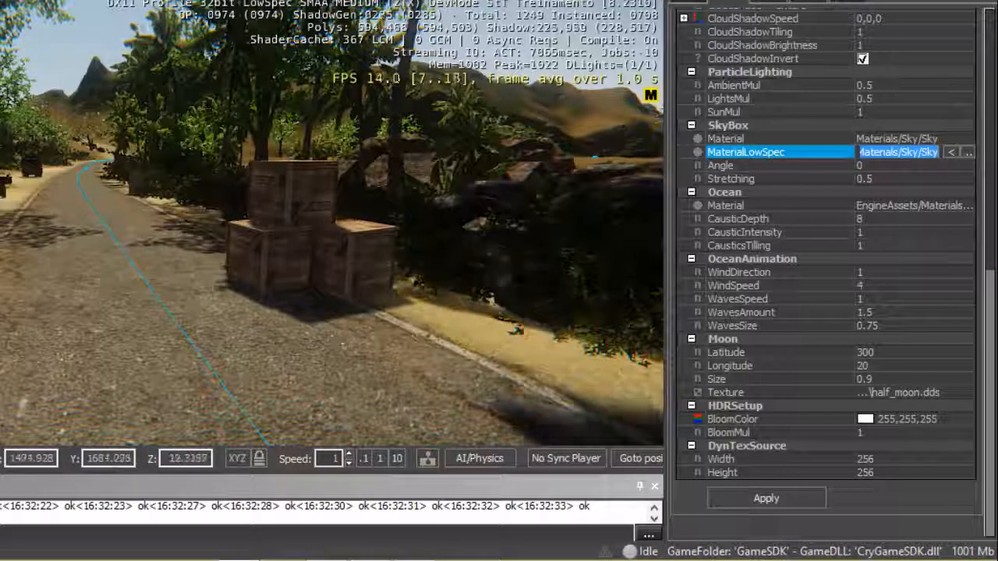
pyautogui.click(744, 166)
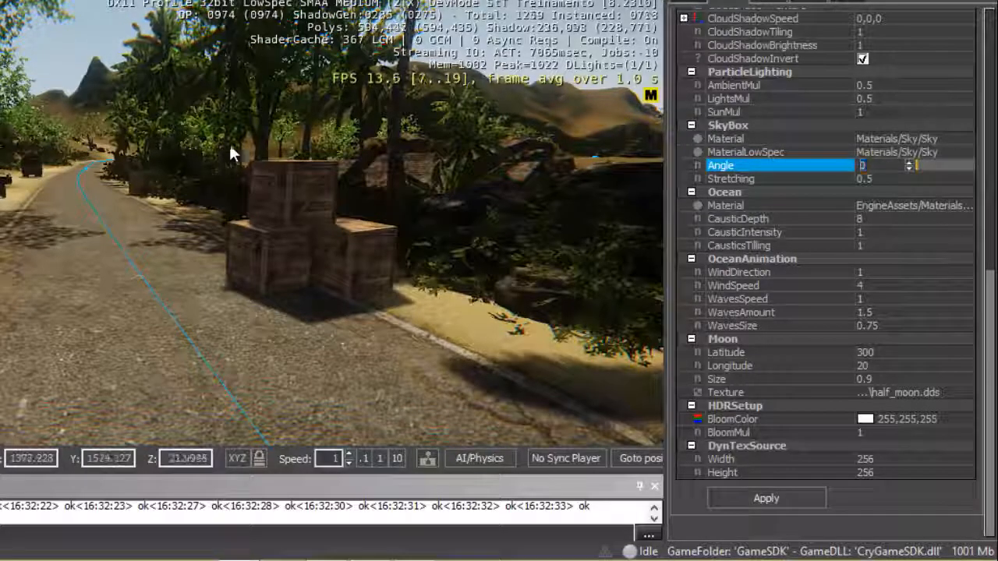
# Try SkyBox Stretching values of 1 and 10 against the open sky, and restore it to 0.5
pyautogui.moveTo(229, 144); pyautogui.dragTo(206, 177, button='right')
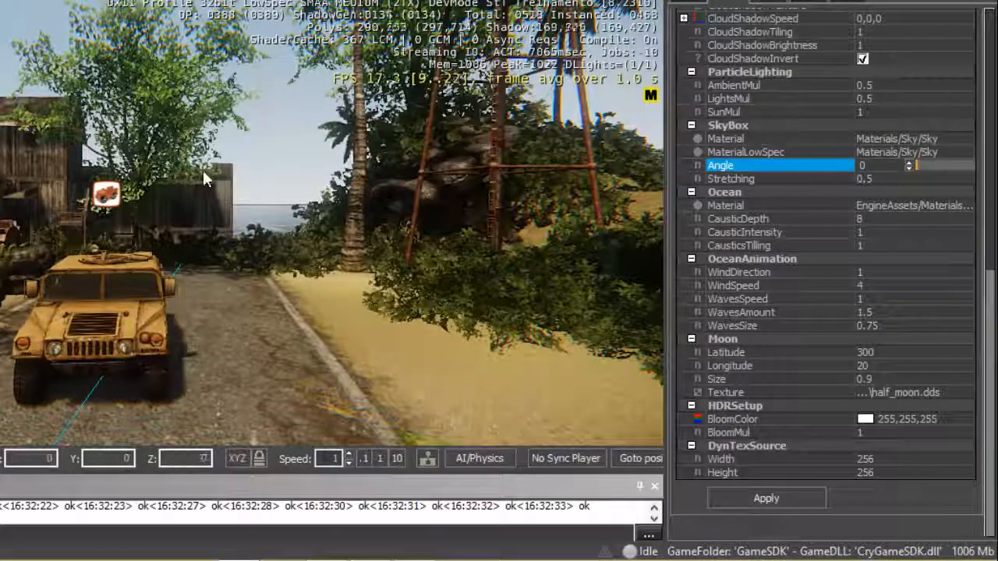
pyautogui.moveTo(896, 392)
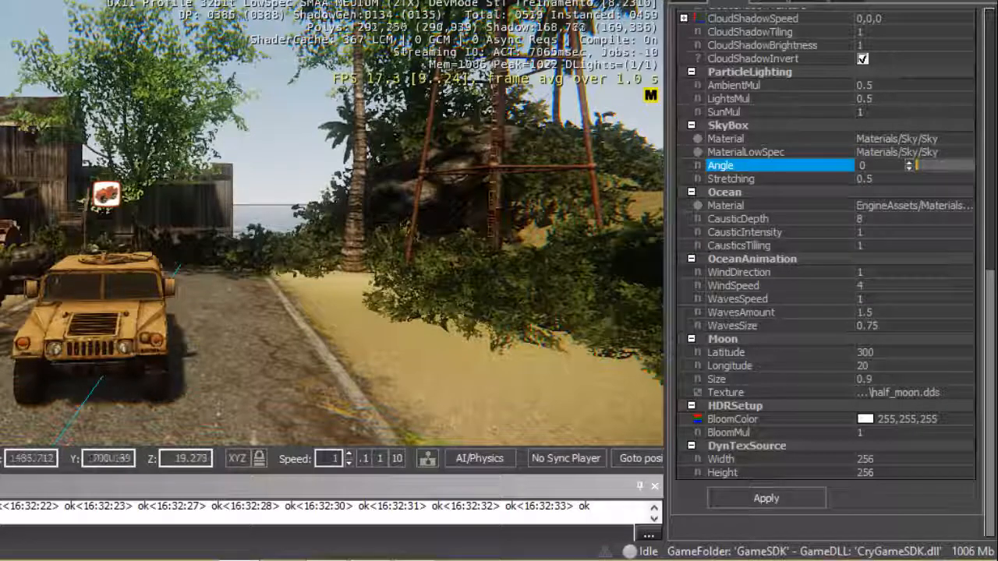
pyautogui.click(873, 179)
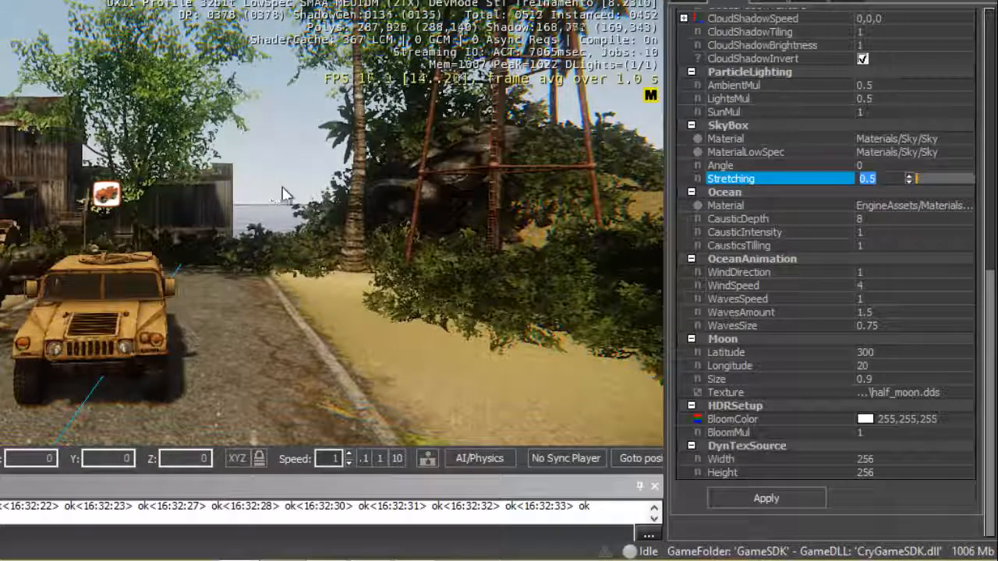
pyautogui.write('1')
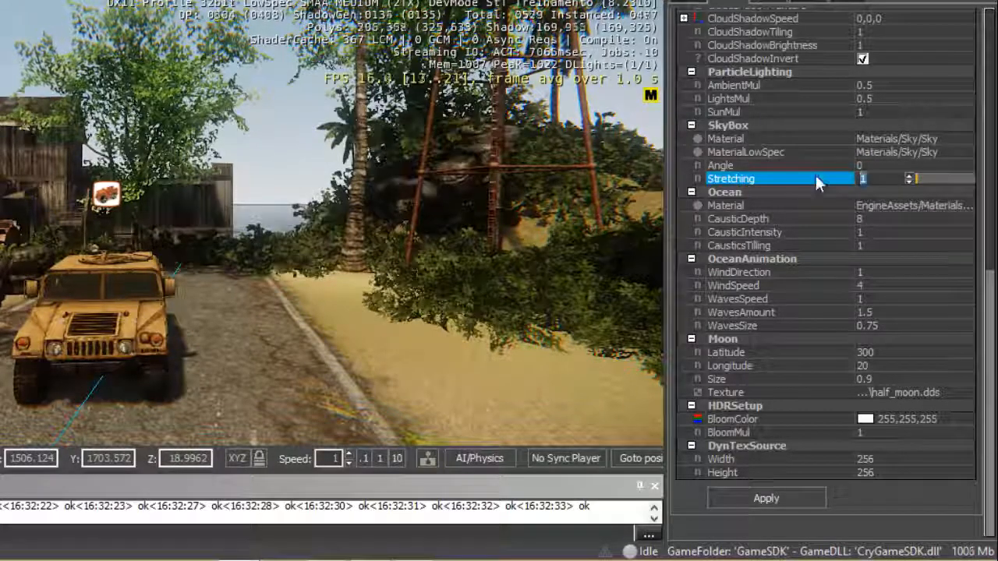
pyautogui.write('0')
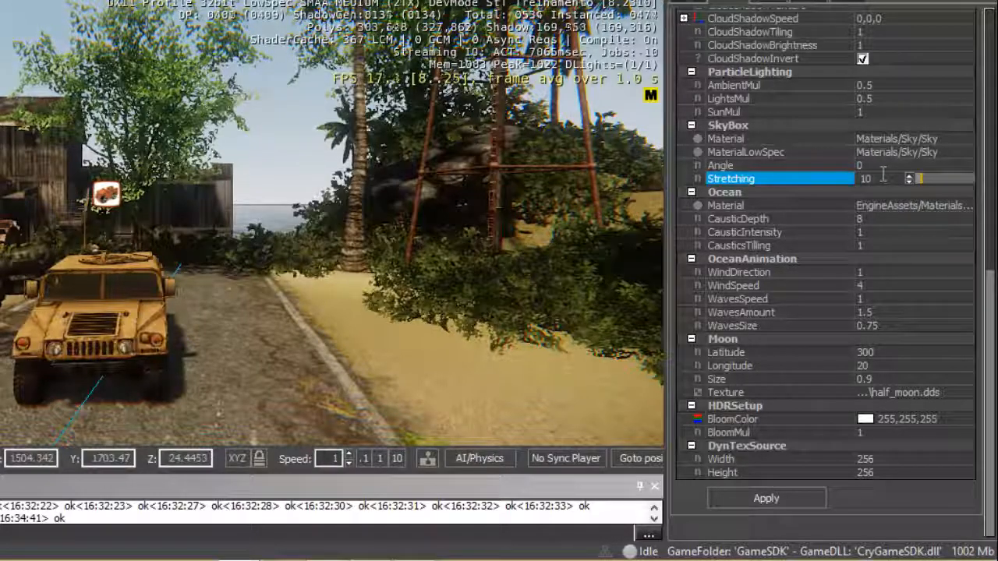
pyautogui.moveTo(882, 174); pyautogui.dragTo(799, 171)
pyautogui.write('0')
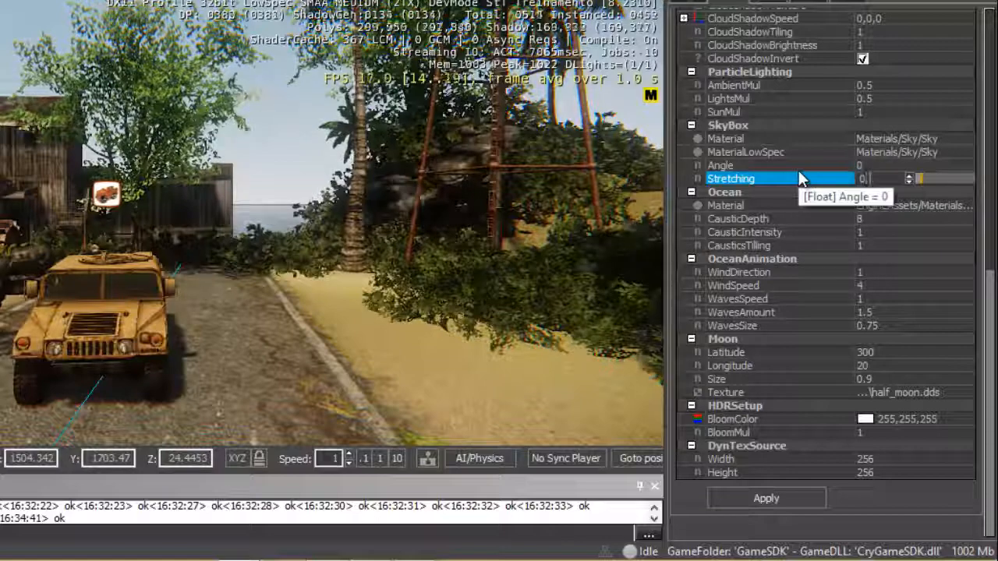
pyautogui.write('.5')
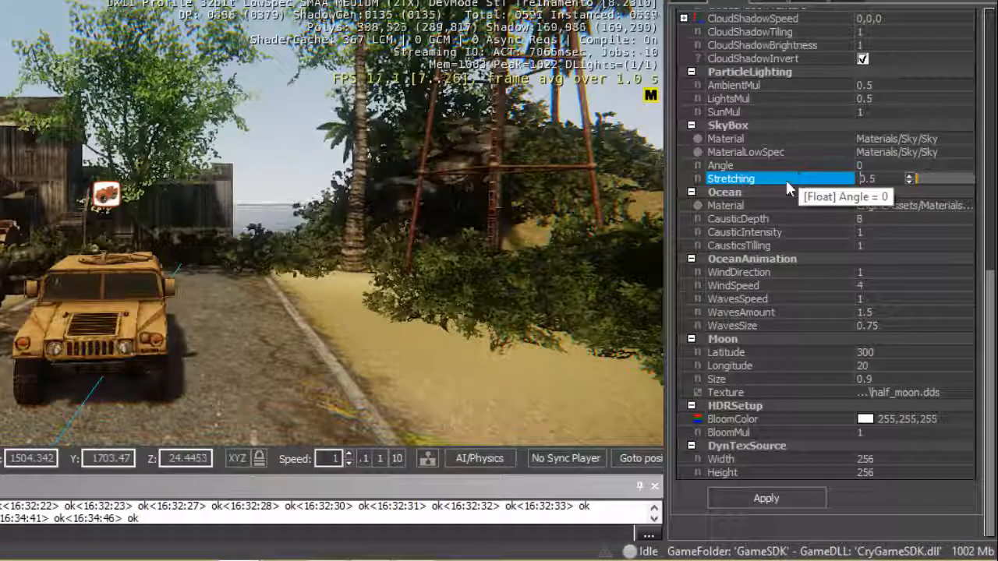
# Examine the Ocean Material, CausticDepth, CausticIntensity and CausticsTilling settings with the water by the wooden house in view
pyautogui.click(740, 205)
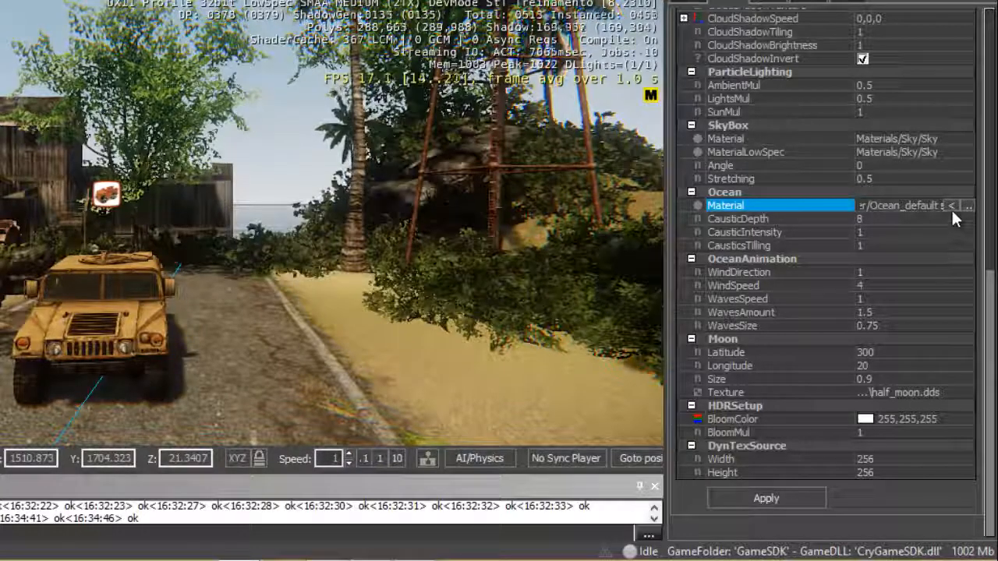
pyautogui.moveTo(199, 279); pyautogui.dragTo(67, 329, button='right')
pyautogui.press('w')
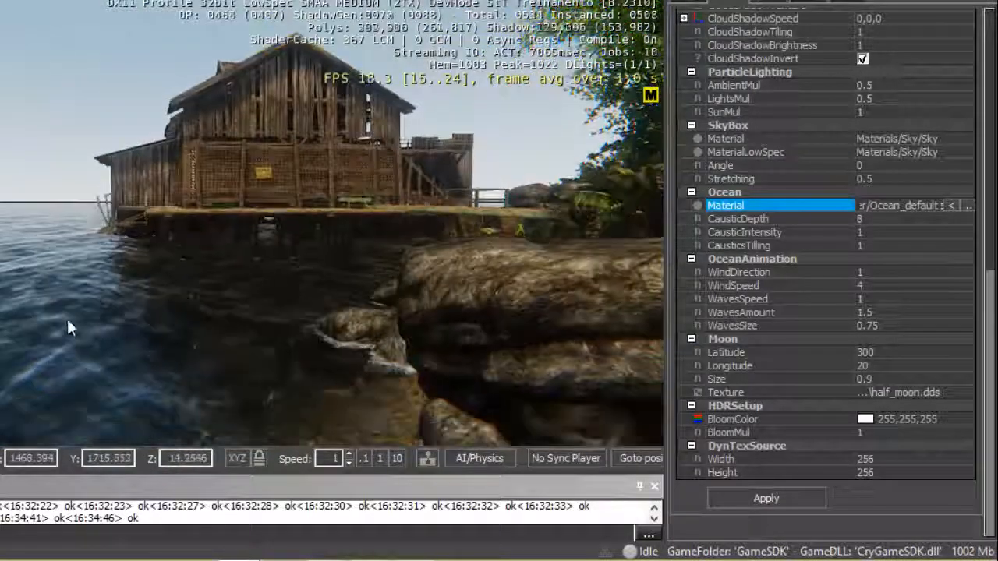
pyautogui.click(873, 218)
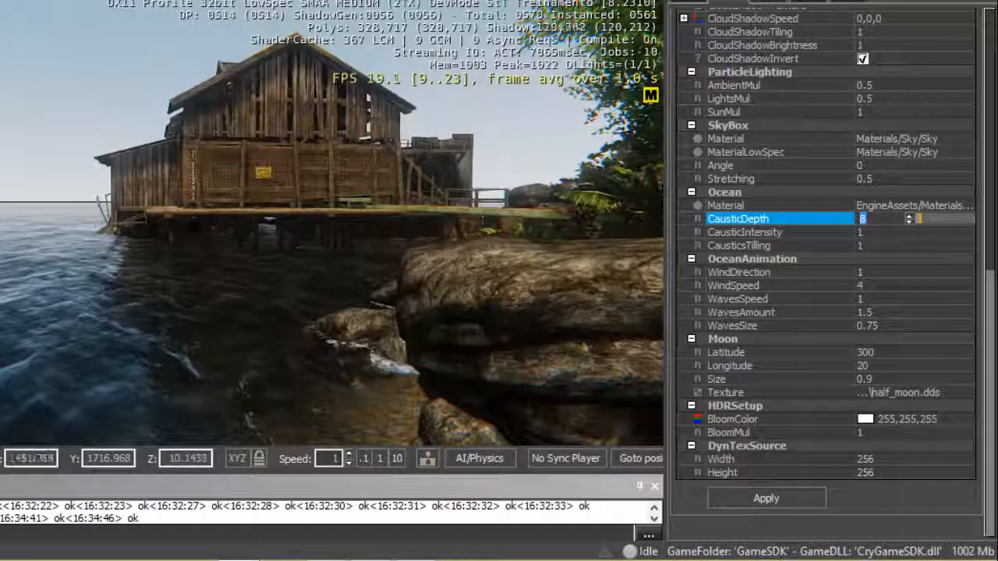
pyautogui.click(760, 232)
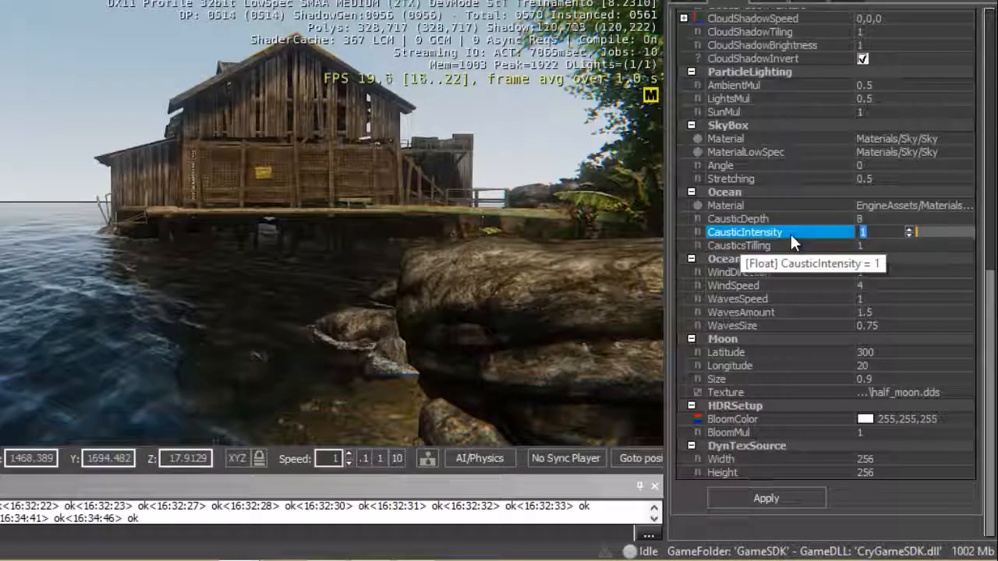
pyautogui.click(747, 218)
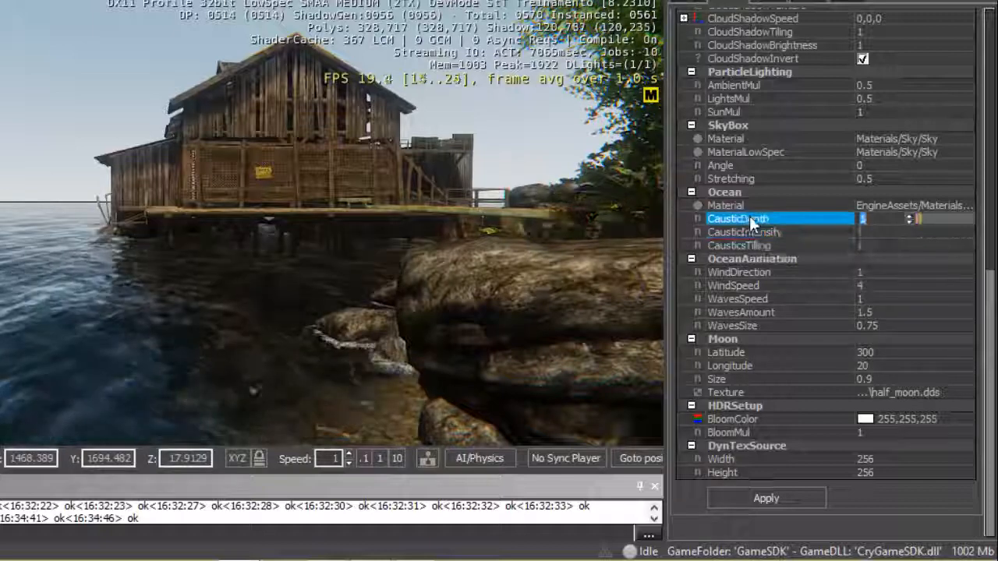
pyautogui.click(863, 232)
pyautogui.click(779, 247)
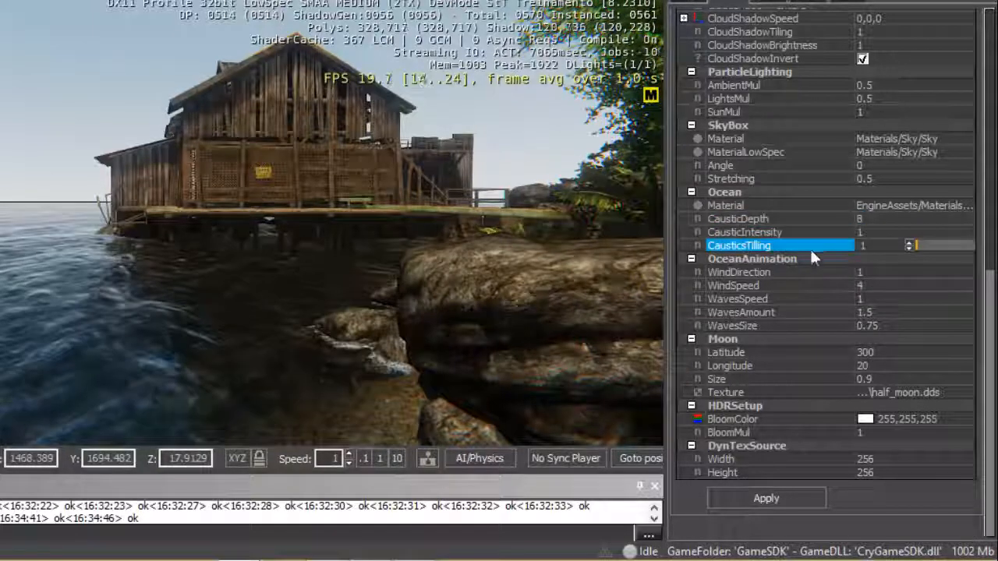
pyautogui.moveTo(888, 243); pyautogui.dragTo(841, 242)
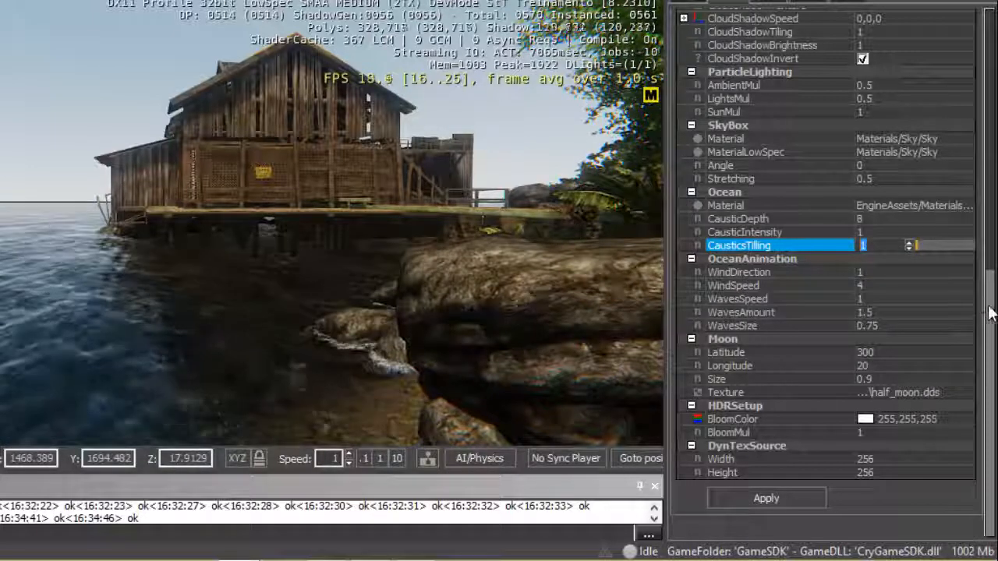
# Try OceanAnimation WindDirection values of 2, 3 and 10, and restore it to 1
pyautogui.click(773, 271)
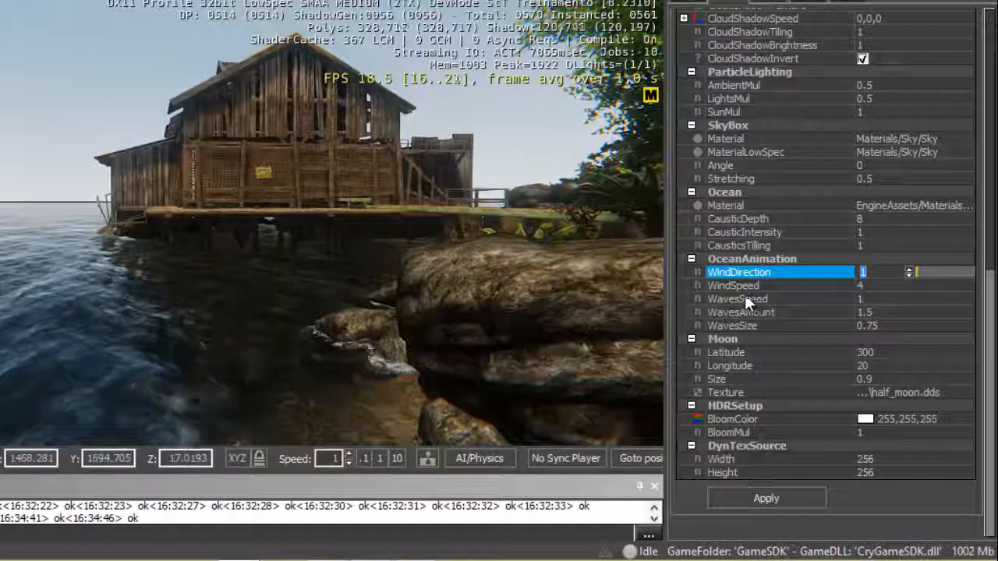
pyautogui.click(780, 285)
pyautogui.click(854, 273)
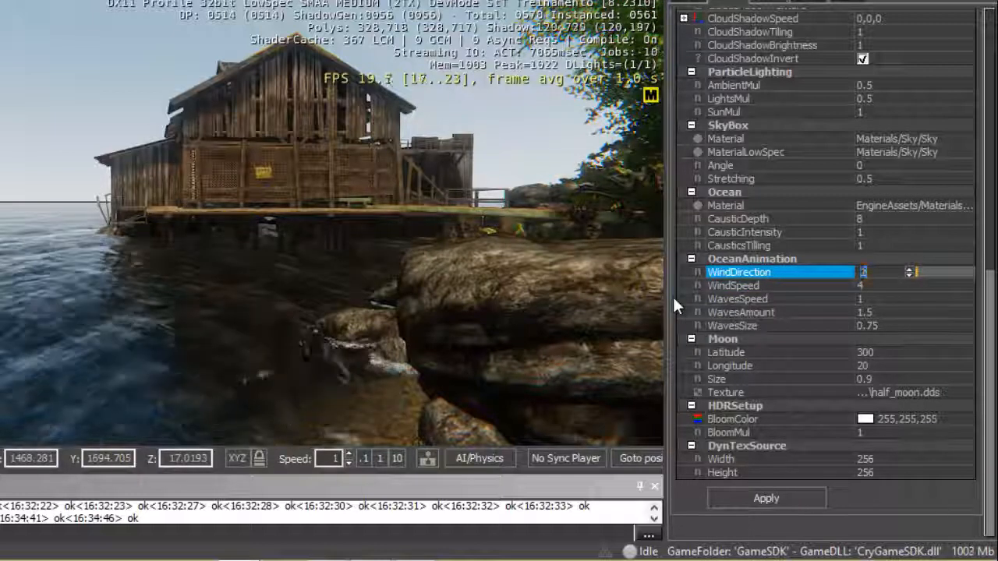
pyautogui.write('2')
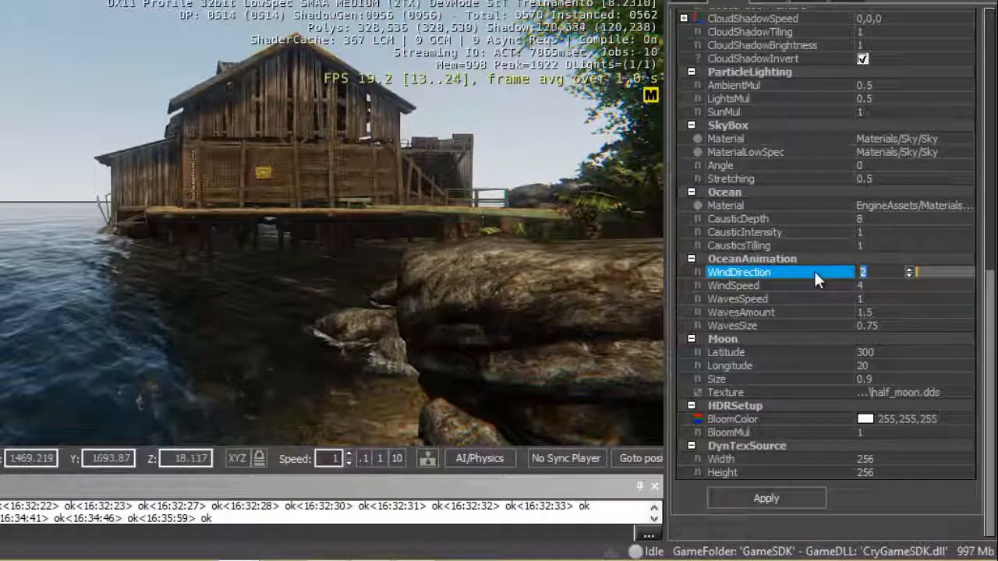
pyautogui.write('3')
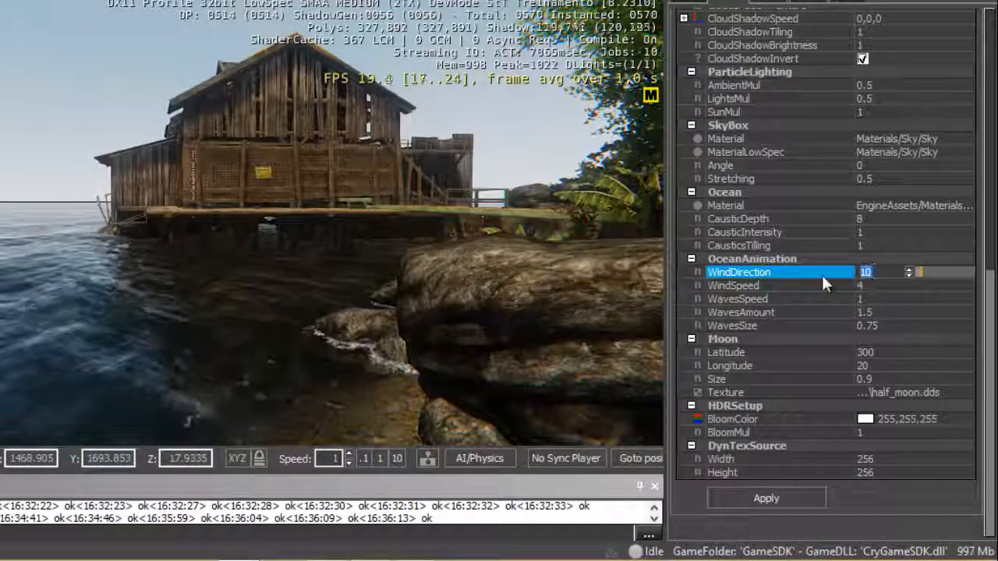
pyautogui.write('1')
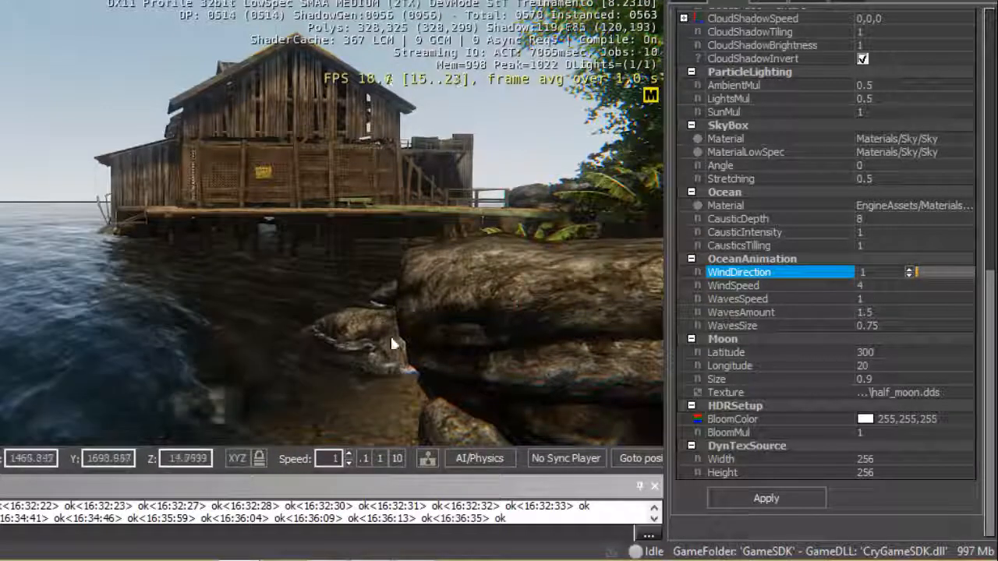
# Try an OceanAnimation WindSpeed of 10, set it to 2, and examine the WavesSpeed setting
pyautogui.click(877, 285)
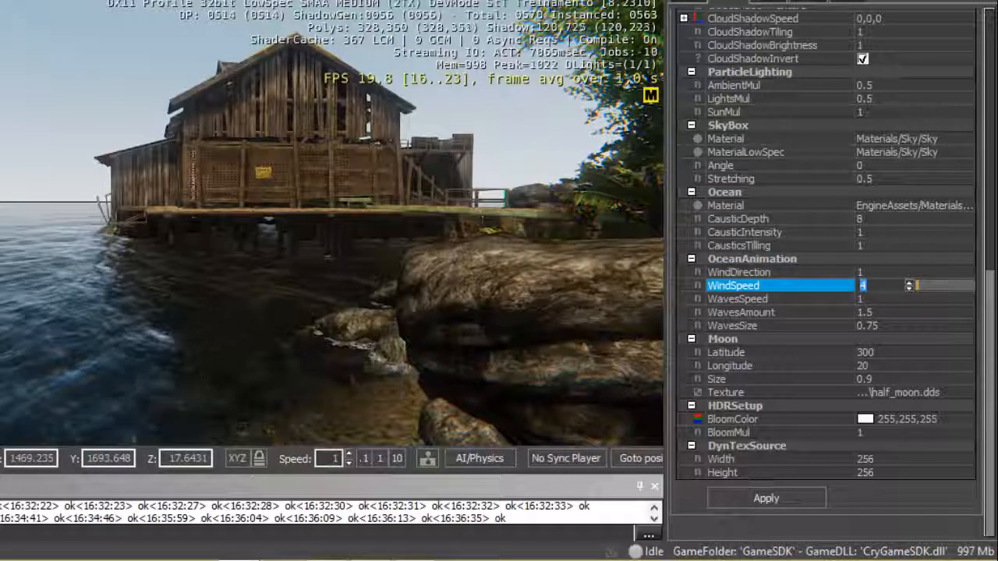
pyautogui.write('1')
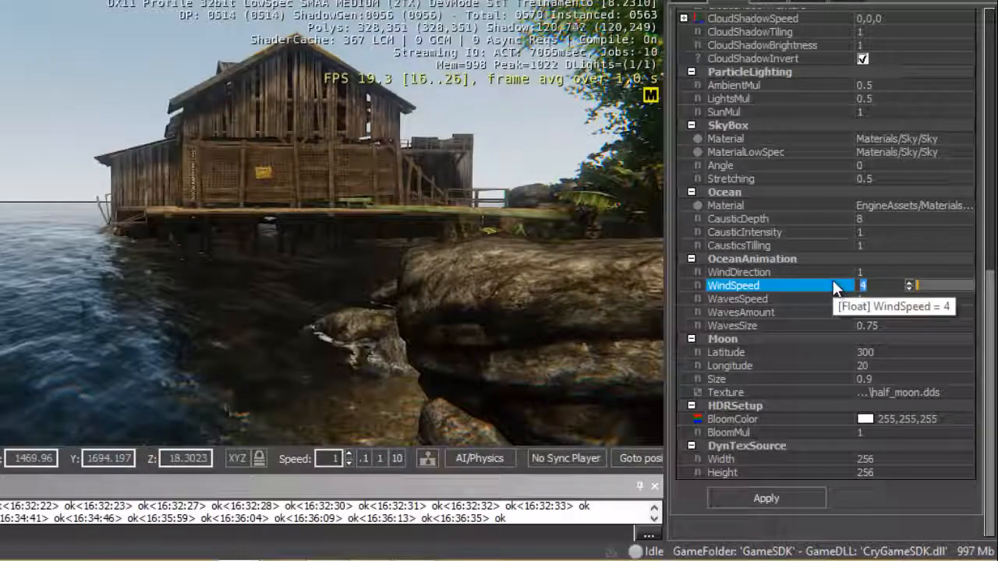
pyautogui.write('.5')
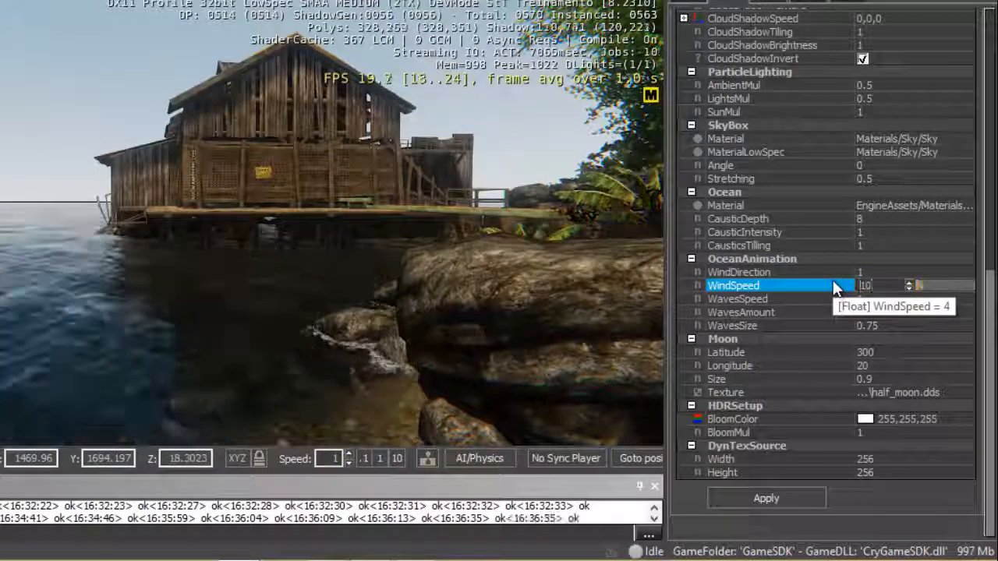
pyautogui.click(854, 299)
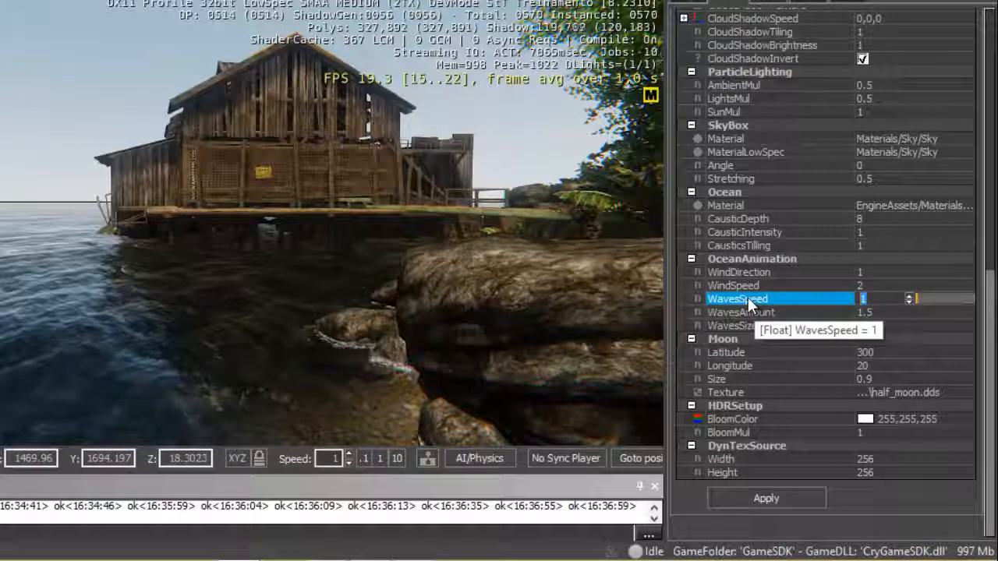
# Try an OceanAnimation WavesAmount of 10 on the water by the wooden house, set it to 2, and examine WavesSize
pyautogui.click(841, 311)
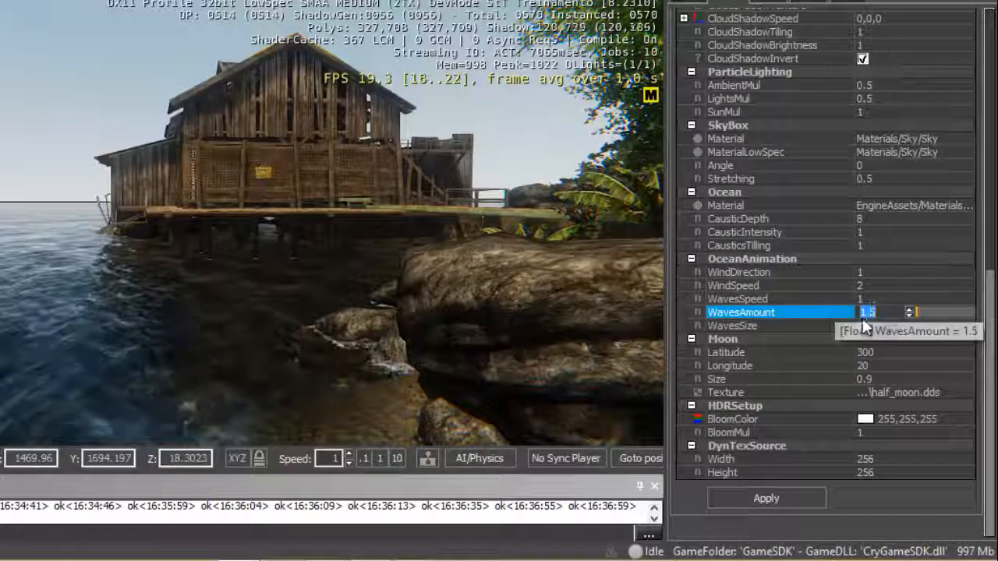
pyautogui.write('10')
pyautogui.press('Return')
pyautogui.moveTo(126, 384); pyautogui.dragTo(138, 375, button='middle')
pyautogui.scroll(5, 138, 374)
pyautogui.scroll(-5, 139, 369)
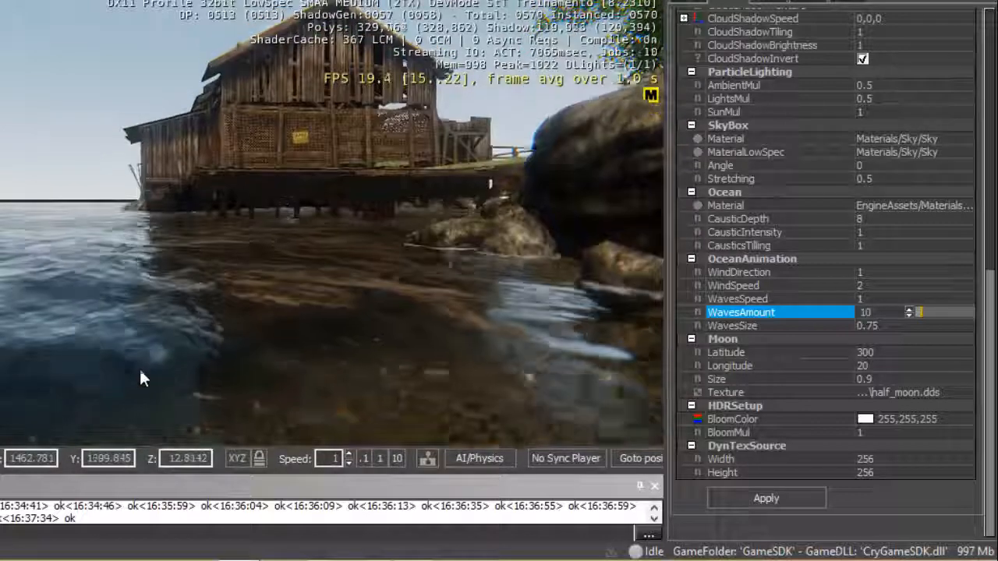
pyautogui.moveTo(231, 317); pyautogui.dragTo(247, 297, button='right')
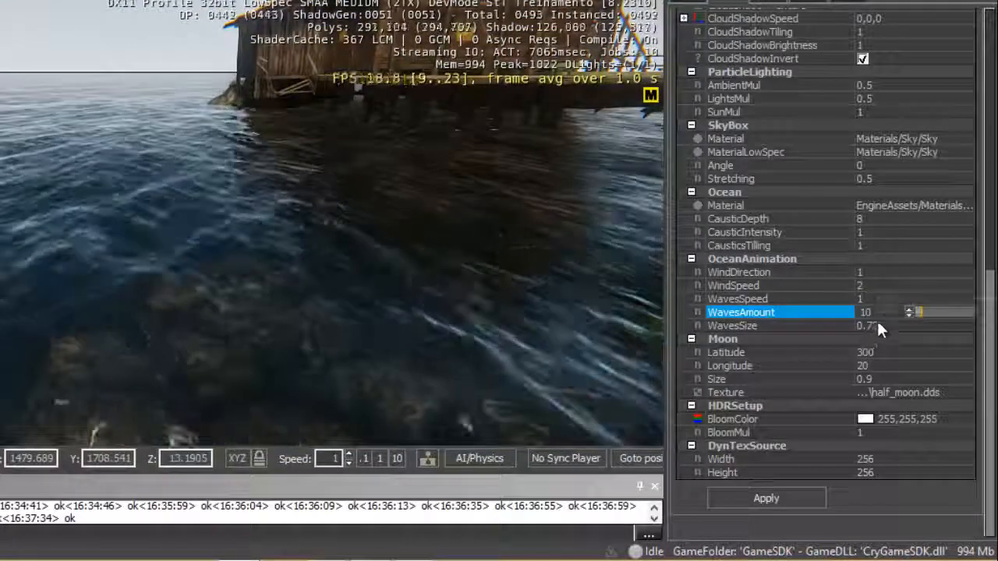
pyautogui.moveTo(874, 311); pyautogui.dragTo(822, 299)
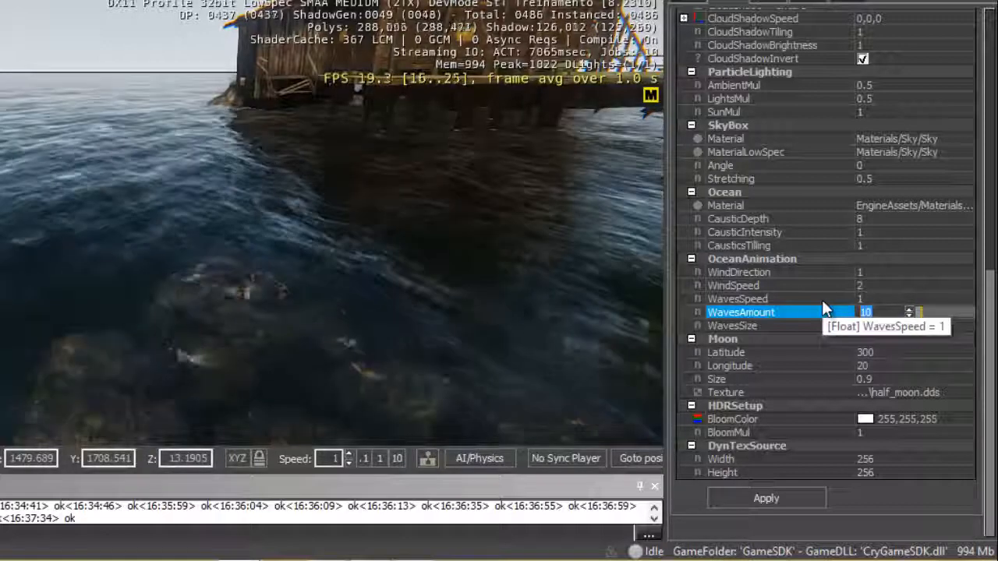
pyautogui.write('2')
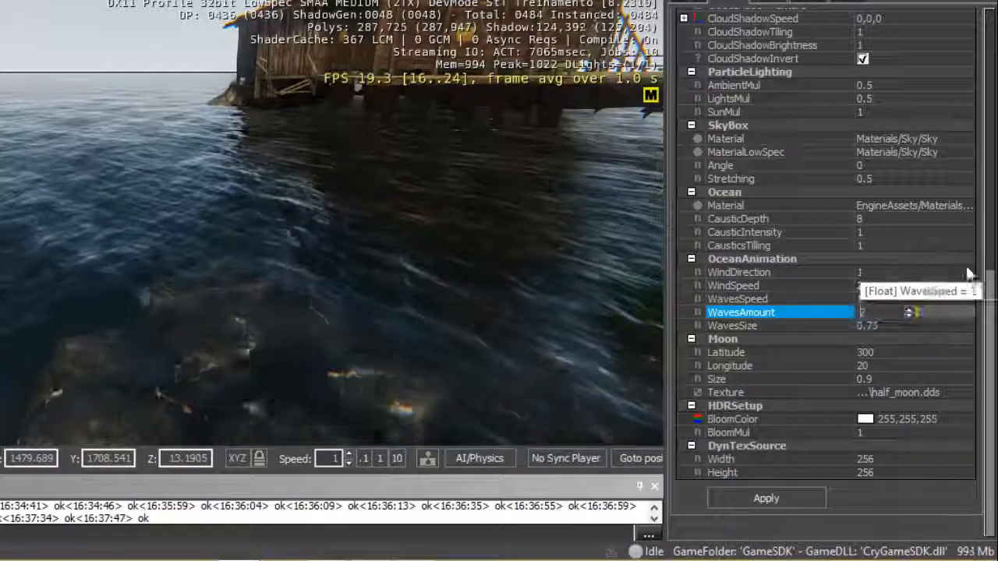
pyautogui.click(884, 326)
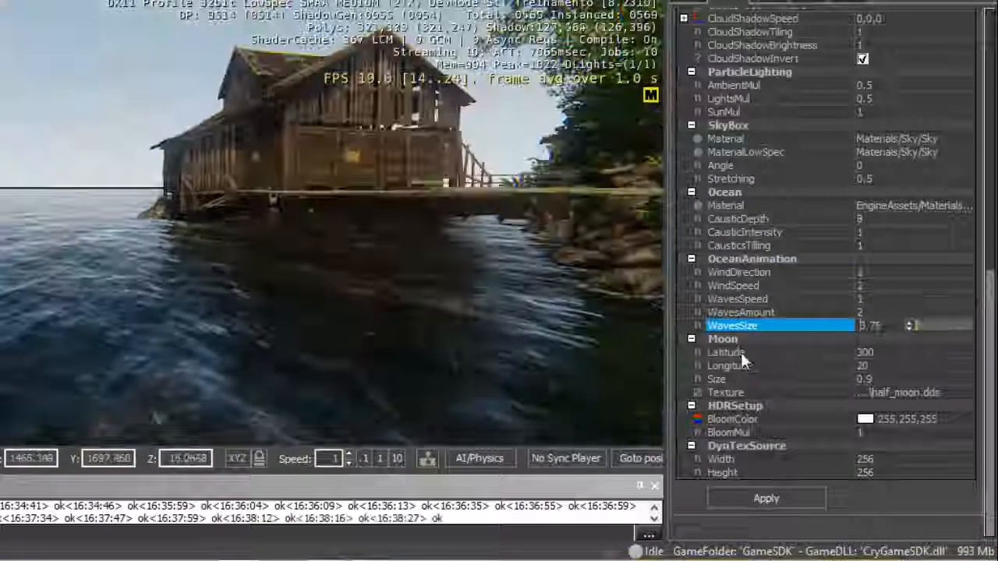
# Change the level's lighting to night and bring the moon above the sea into view
pyautogui.click(741, 352)
pyautogui.press('w')
pyautogui.moveTo(488, 235); pyautogui.dragTo(489, 237, button='right')
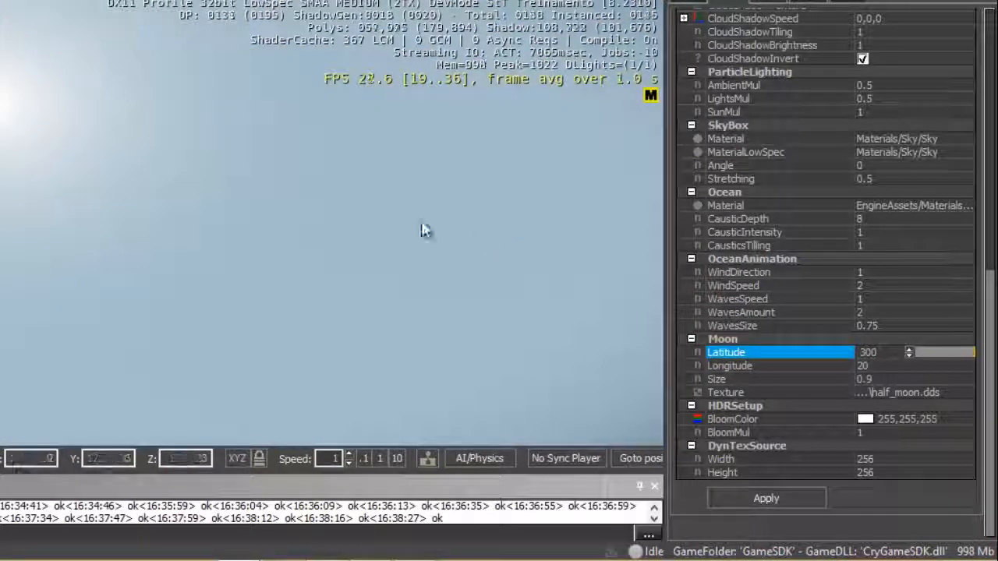
pyautogui.moveTo(231, 209); pyautogui.dragTo(231, 210, button='right')
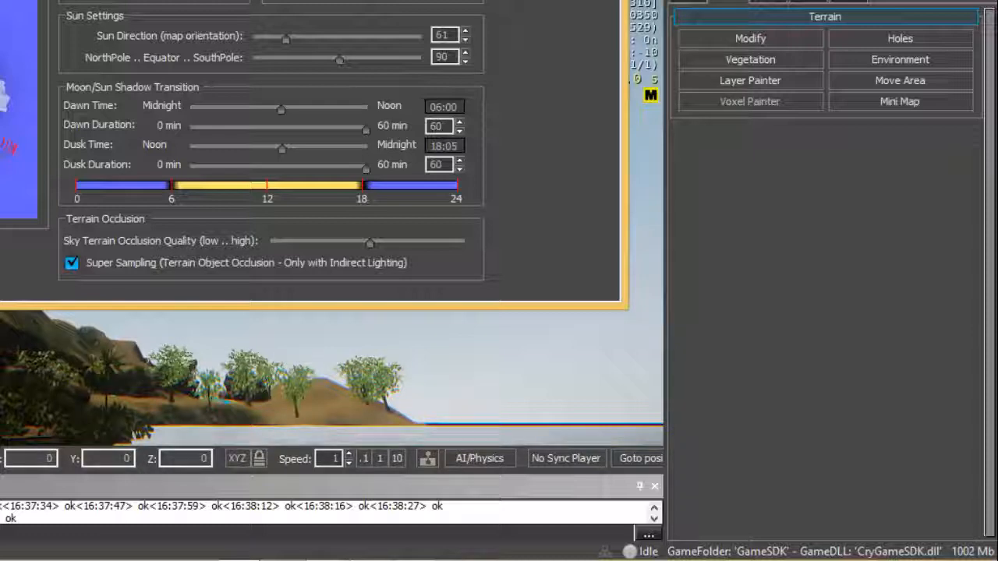
pyautogui.press('Escape')
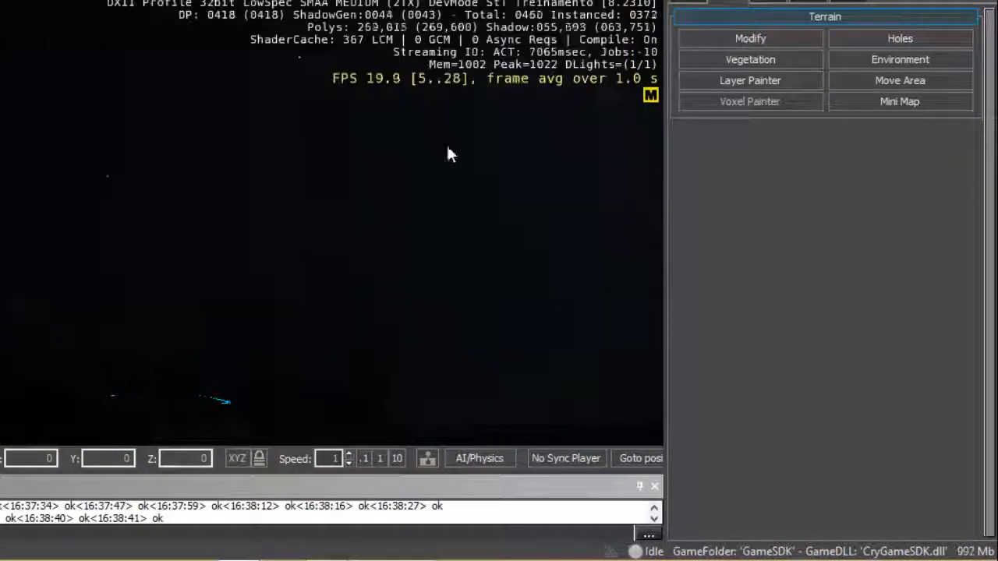
pyautogui.moveTo(412, 162)
pyautogui.mouseDown(button='right')
pyautogui.moveTo(414, 179)
pyautogui.moveTo(405, 161)
pyautogui.mouseUp(button='right')
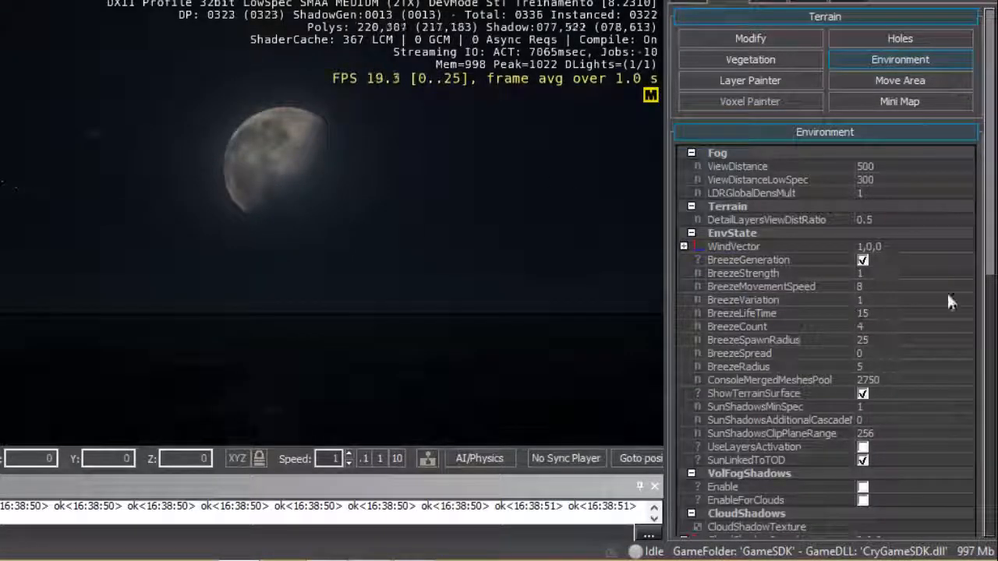
# Try a Moon Latitude of 200 in the Environment settings, locate the moon in the sky, and restore the value to 300
pyautogui.scroll(-15, 936, 351)
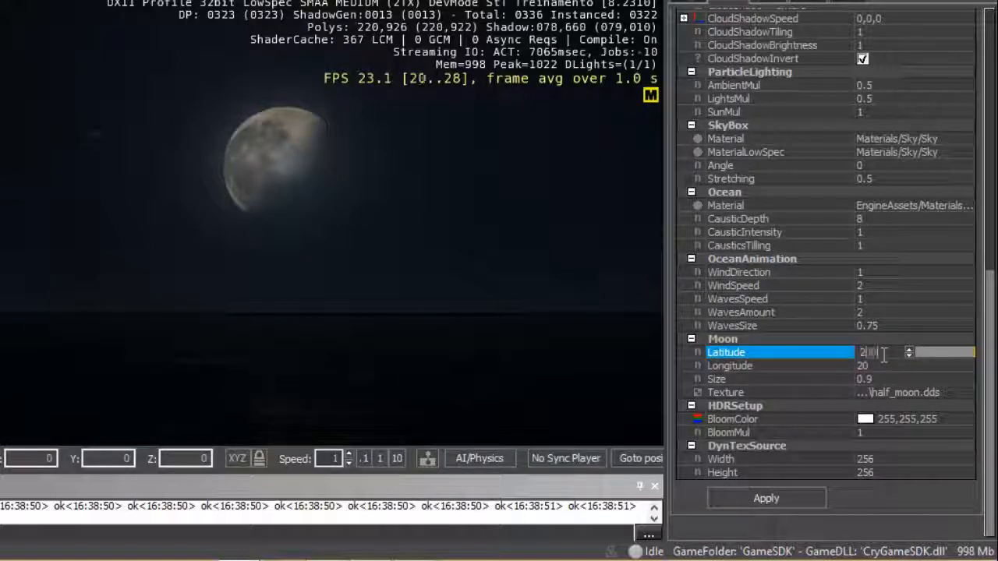
pyautogui.write('00')
pyautogui.press('Return')
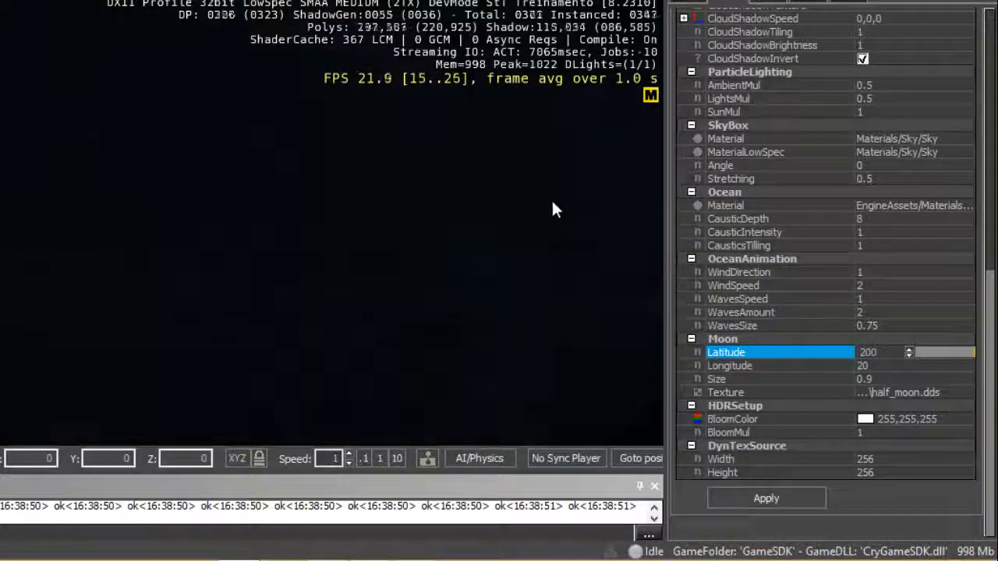
pyautogui.moveTo(551, 227)
pyautogui.mouseDown(button='right')
pyautogui.moveTo(553, 207)
pyautogui.moveTo(533, 206)
pyautogui.moveTo(530, 224)
pyautogui.moveTo(581, 229)
pyautogui.moveTo(552, 230)
pyautogui.mouseUp(button='right')
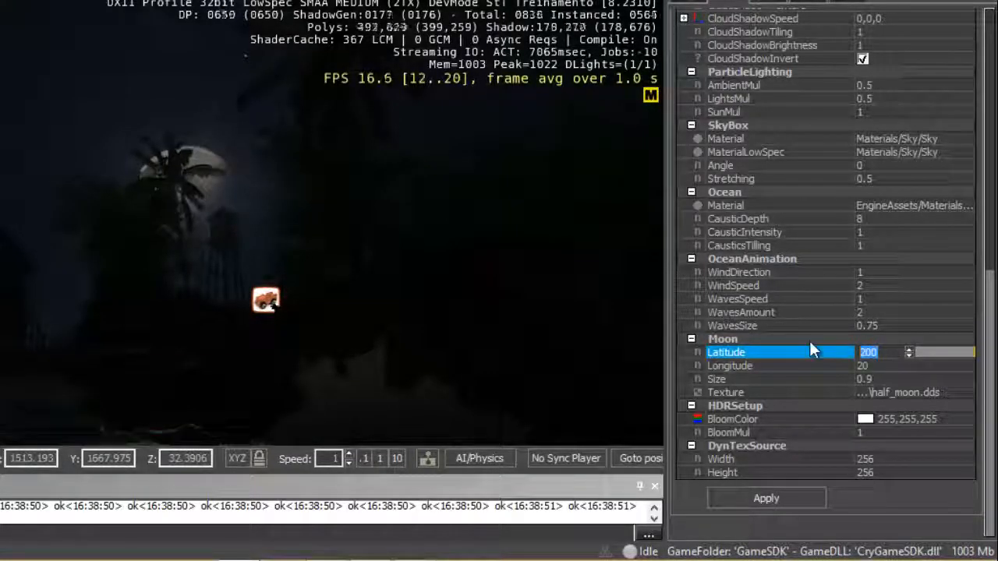
pyautogui.write('300')
pyautogui.press('Return')
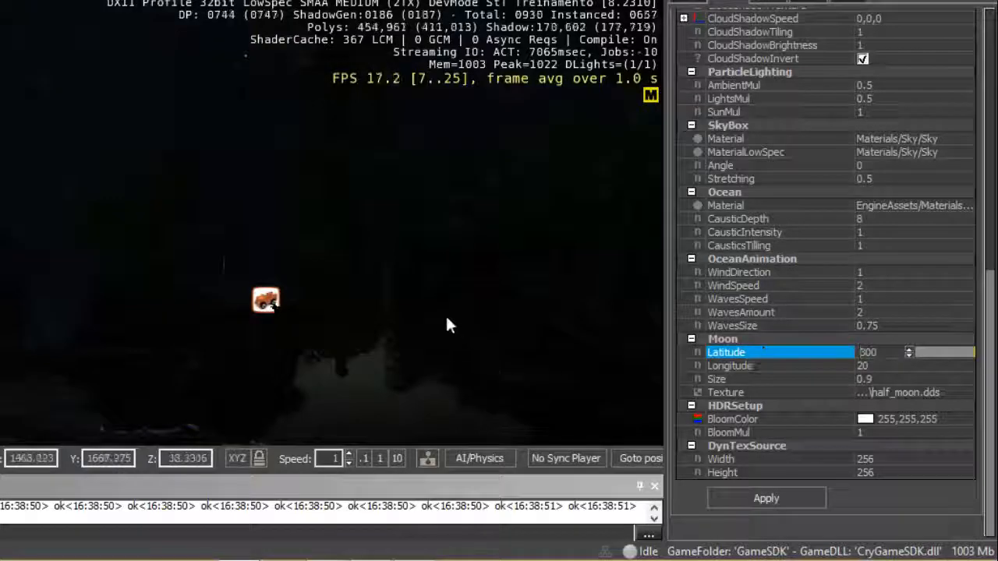
# Set the Moon Longitude to 30 with the moon in view, and examine its Size and Texture settings
pyautogui.press('w')
pyautogui.moveTo(445, 315)
pyautogui.mouseDown(button='right')
pyautogui.moveTo(415, 306)
pyautogui.moveTo(457, 313)
pyautogui.mouseUp(button='right')
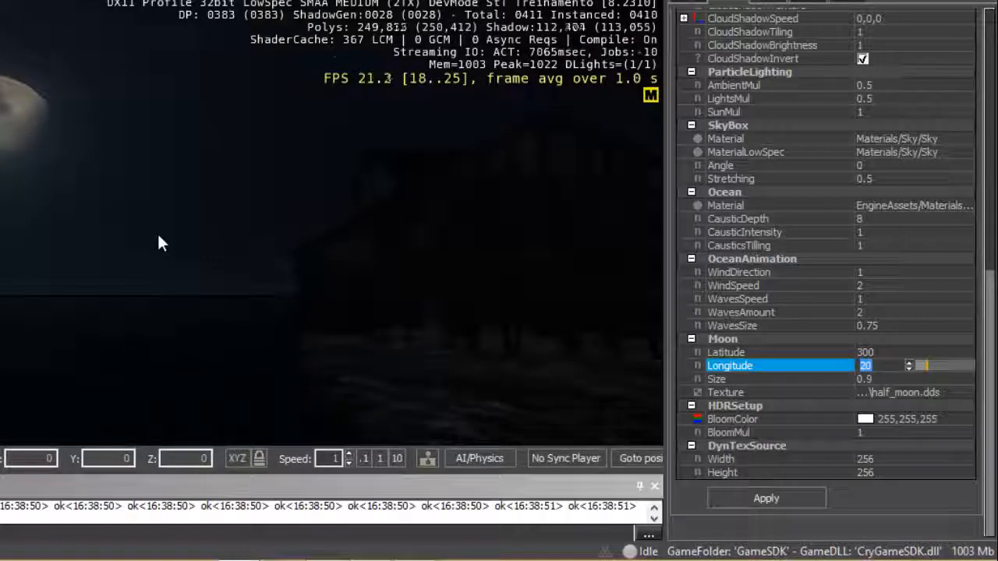
pyautogui.write('30')
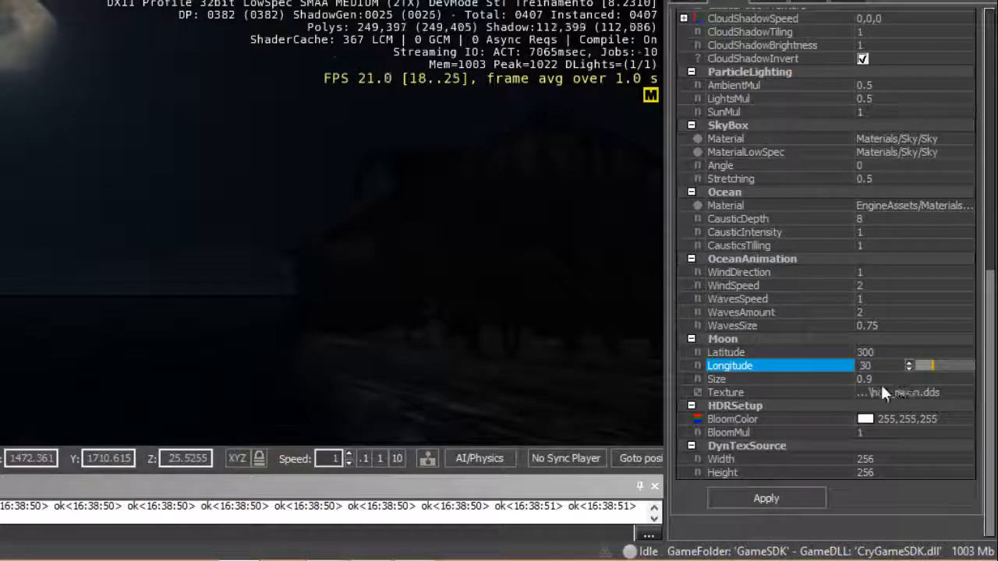
pyautogui.click(718, 380)
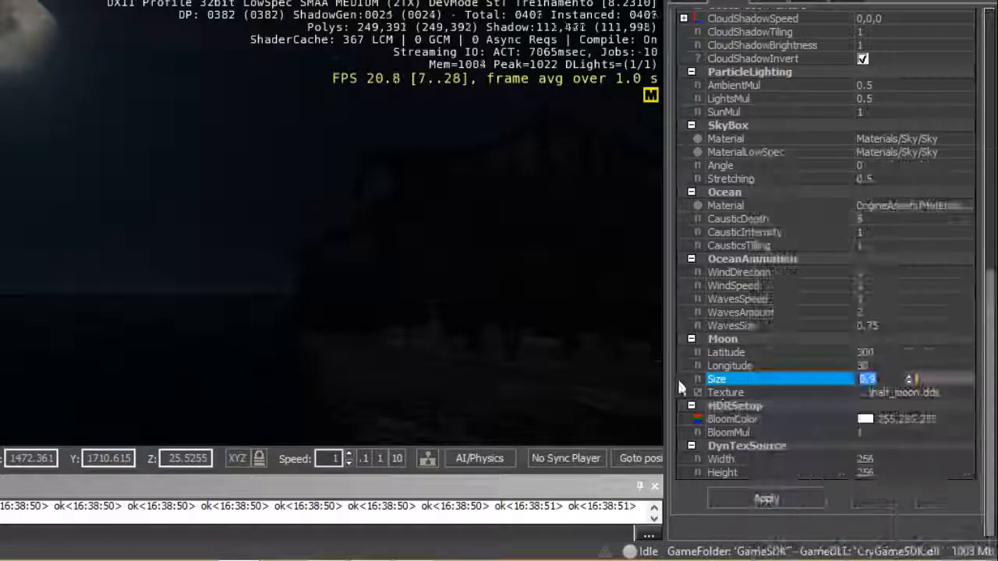
pyautogui.click(728, 393)
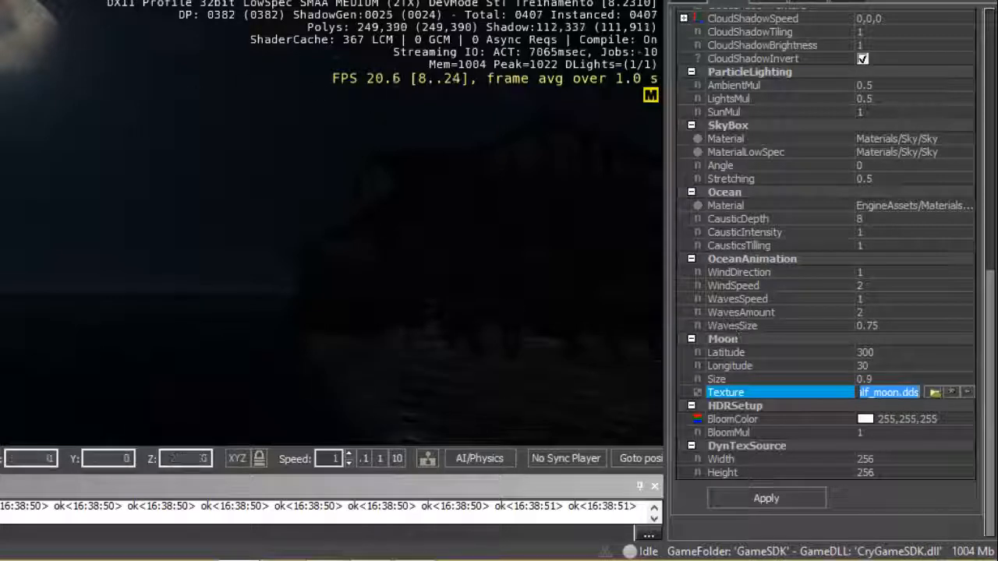
pyautogui.moveTo(723, 394)
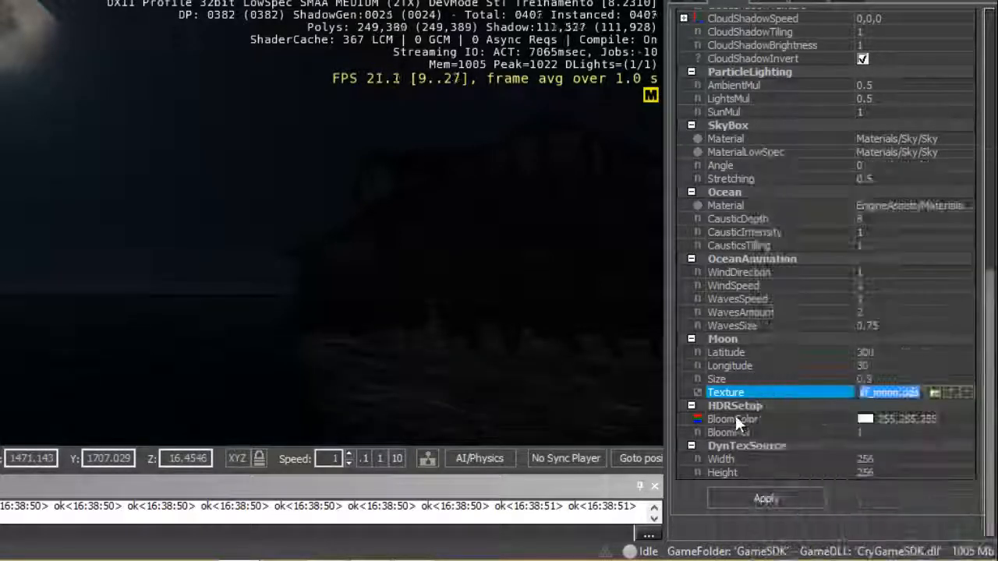
# Return the level's lighting to daytime and bring the beach rocks and palm trees near the red house into view
pyautogui.click(734, 417)
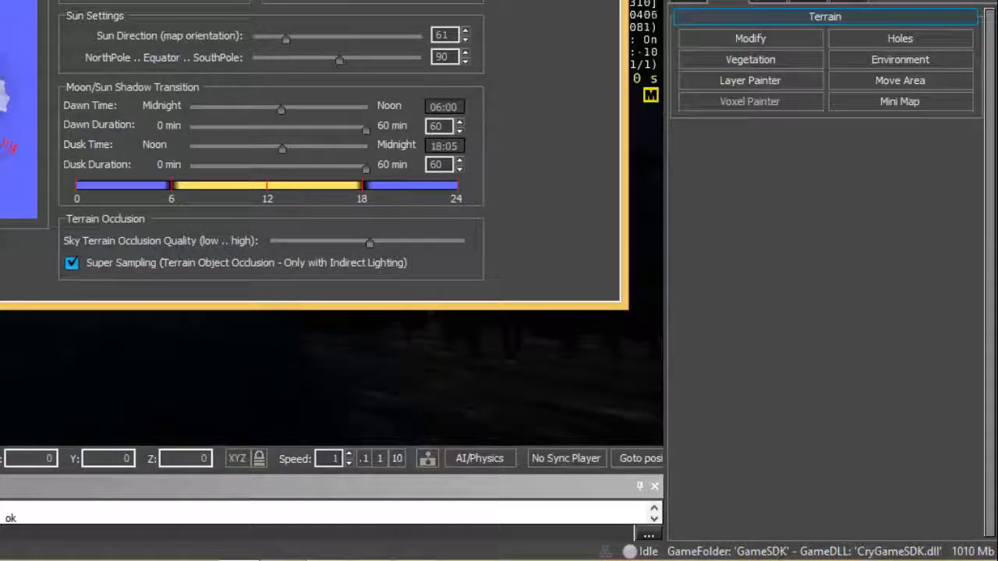
pyautogui.click(614, 1)
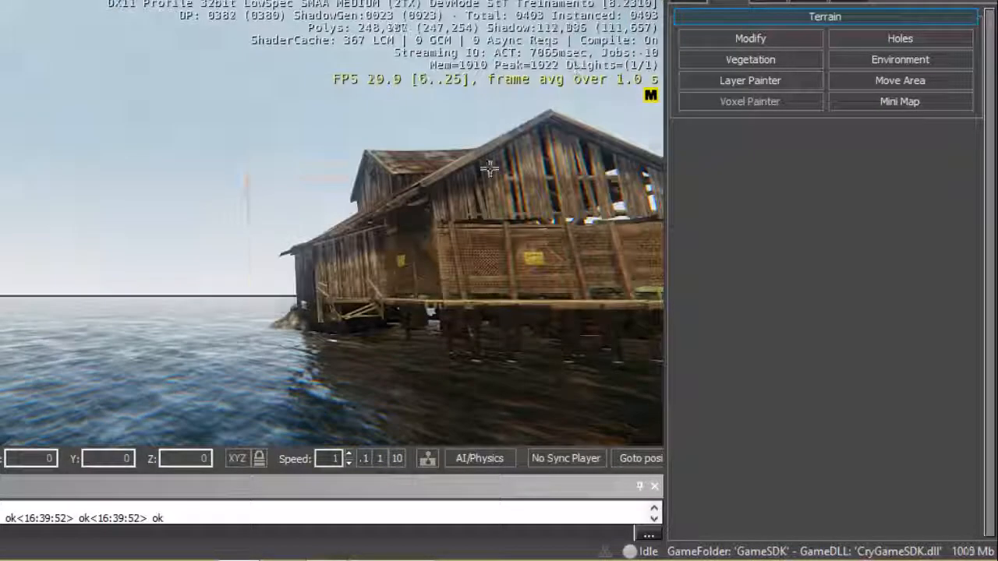
pyautogui.moveTo(446, 207)
pyautogui.mouseDown(button='right')
pyautogui.moveTo(468, 201)
pyautogui.moveTo(445, 207)
pyautogui.mouseUp(button='right')
pyautogui.moveTo(101, 165); pyautogui.dragTo(85, 179, button='right')
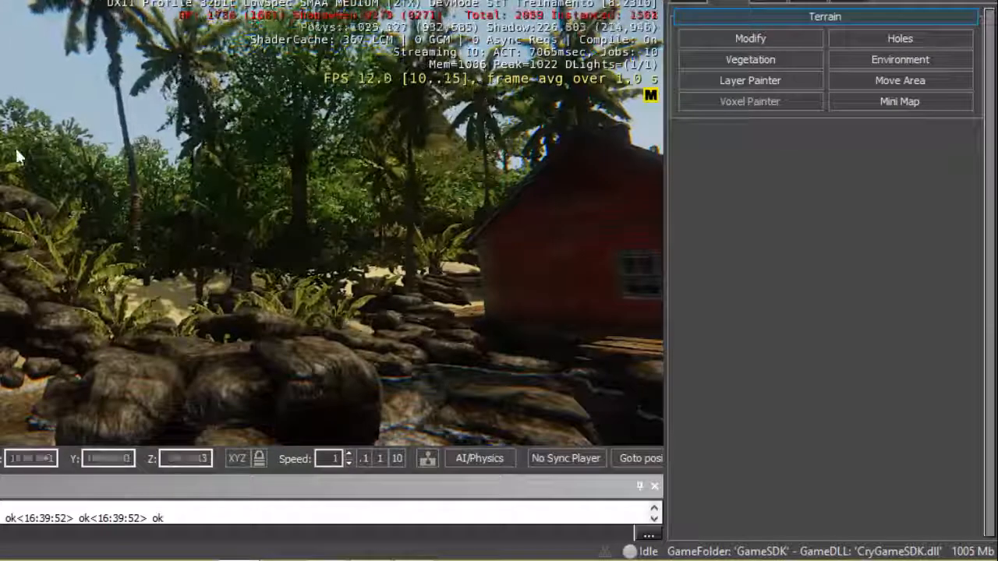
pyautogui.press('a')
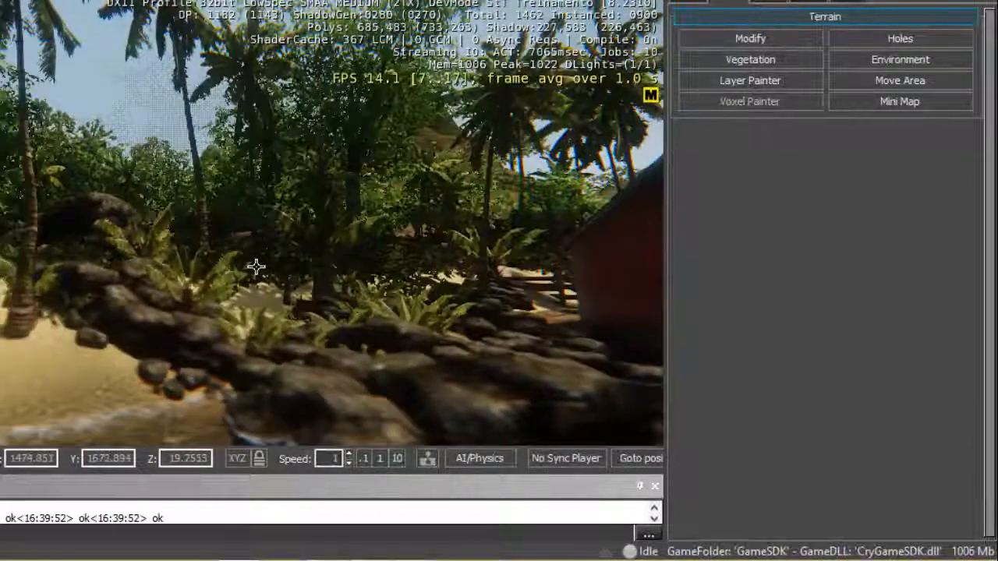
pyautogui.moveTo(256, 178); pyautogui.dragTo(256, 179, button='right')
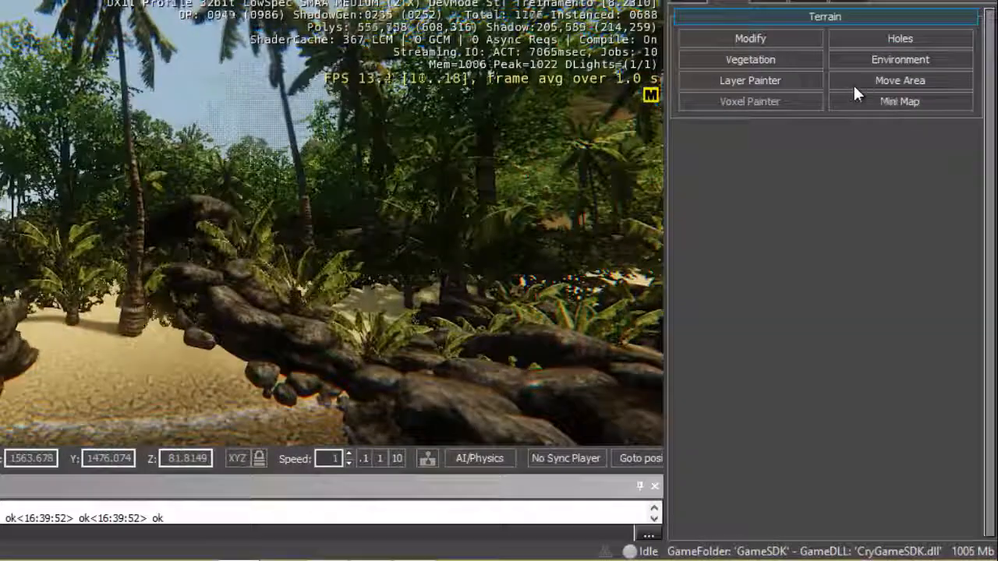
# Try an HDRSetup BloomMul of 5 in the terrain Environment settings against the beach scene, and restore it to 1
pyautogui.click(877, 59)
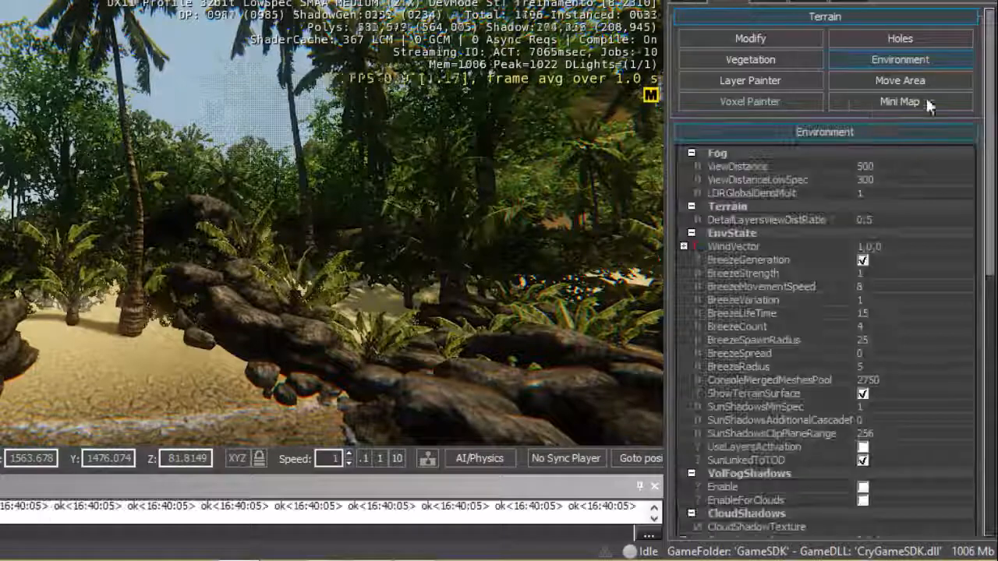
pyautogui.moveTo(991, 265); pyautogui.dragTo(991, 538)
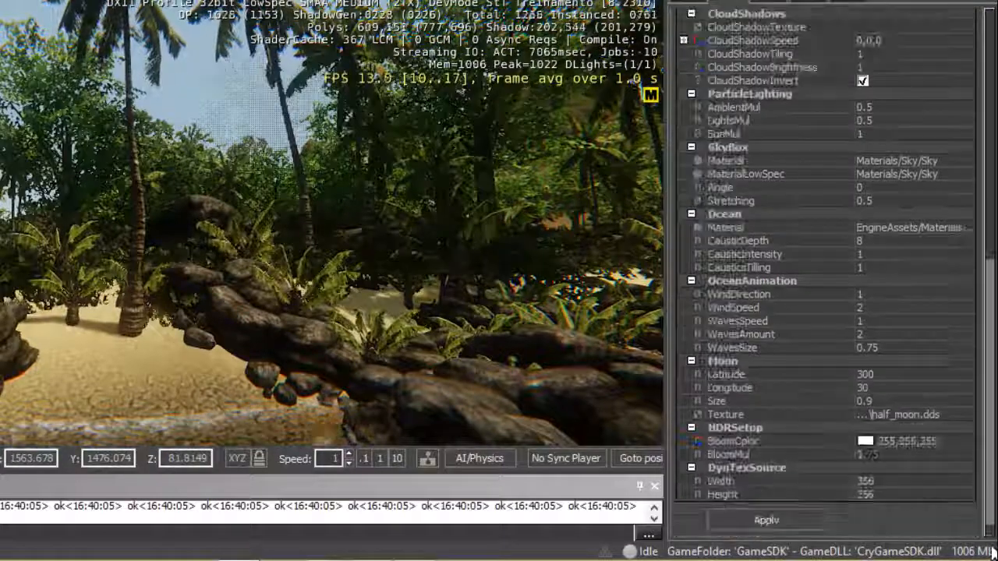
pyautogui.click(868, 432)
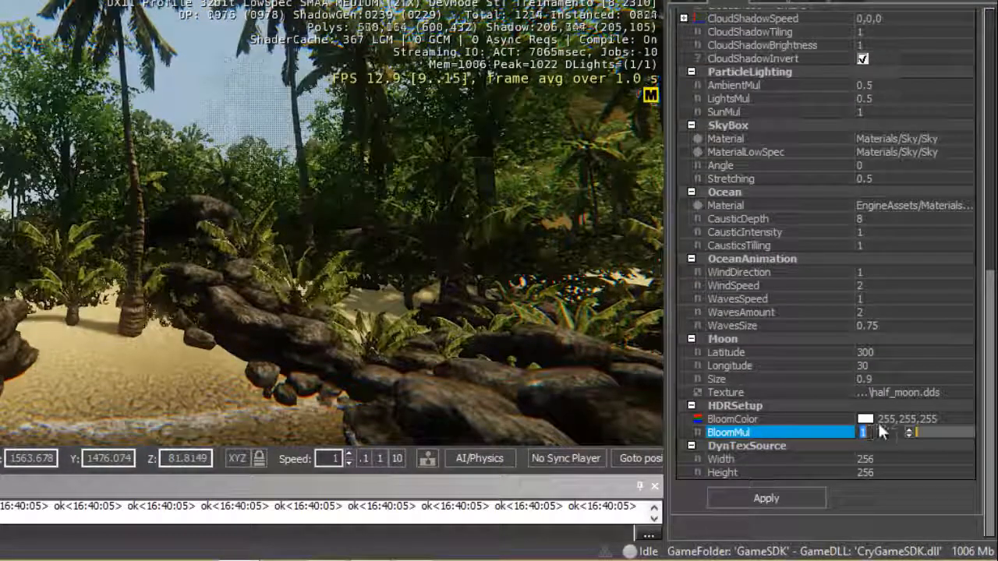
pyautogui.click(872, 421)
pyautogui.click(866, 432)
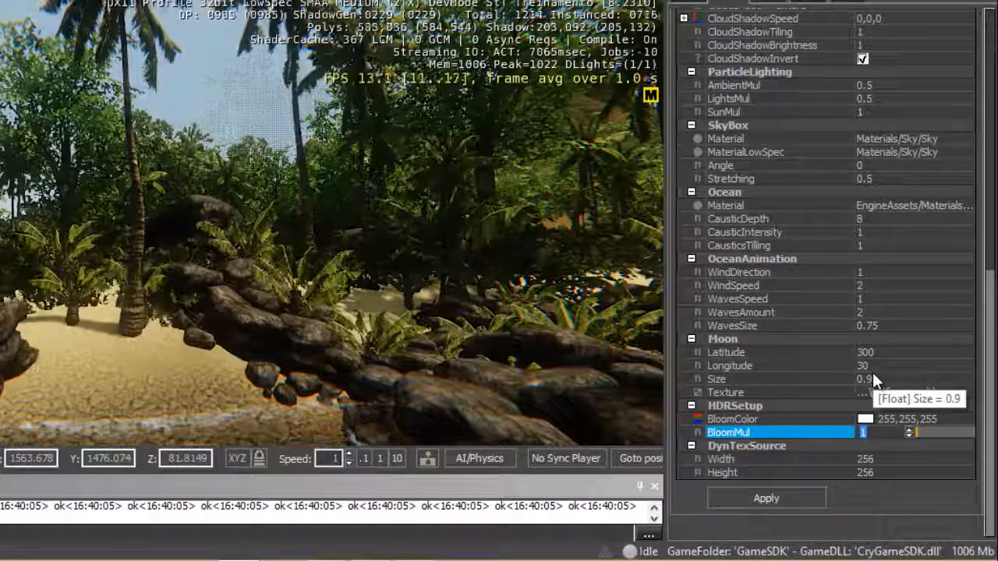
pyautogui.write('5')
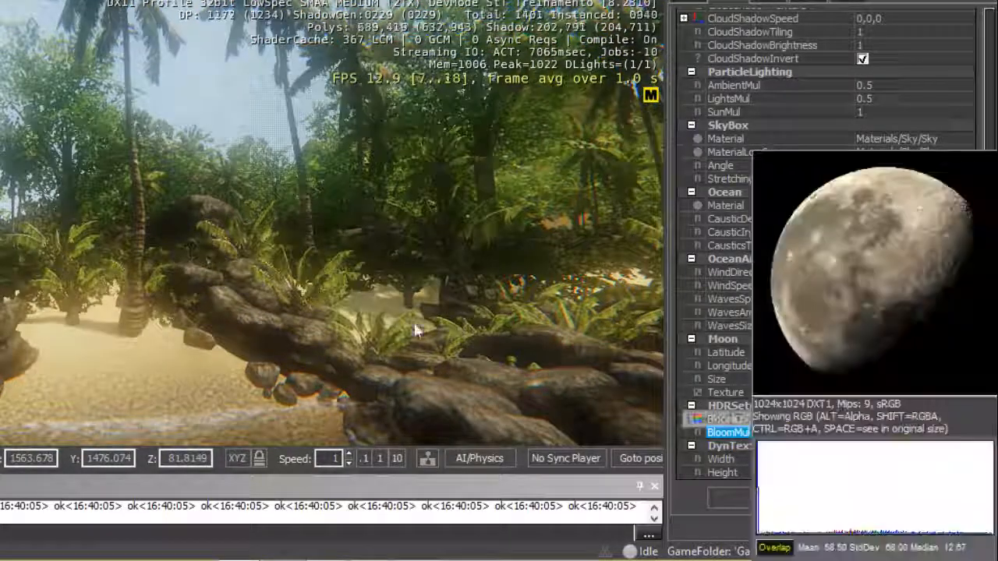
pyautogui.moveTo(398, 273)
pyautogui.mouseDown(button='right')
pyautogui.moveTo(440, 263)
pyautogui.moveTo(403, 268)
pyautogui.mouseUp(button='right')
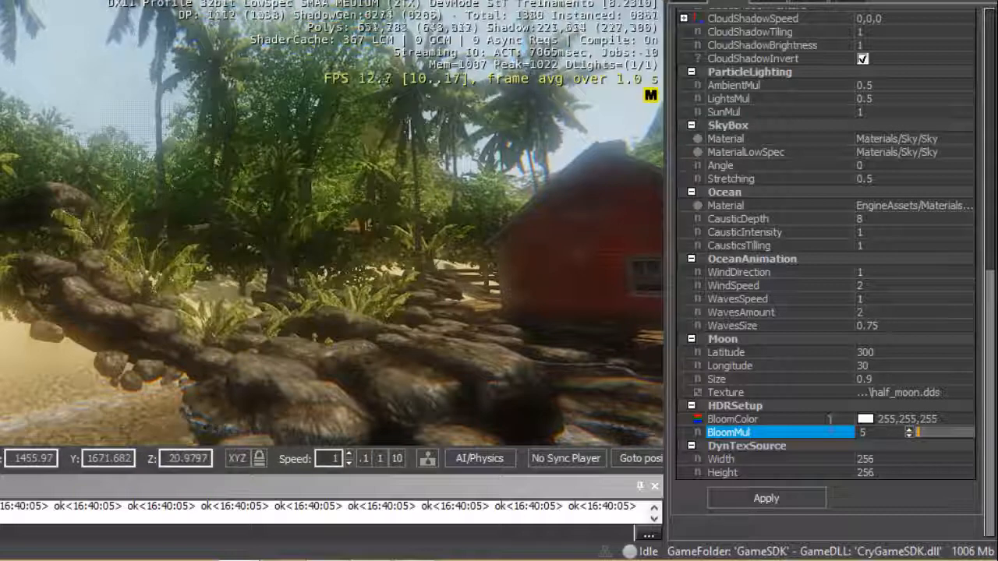
pyautogui.moveTo(830, 419); pyautogui.dragTo(826, 421)
pyautogui.write('1')
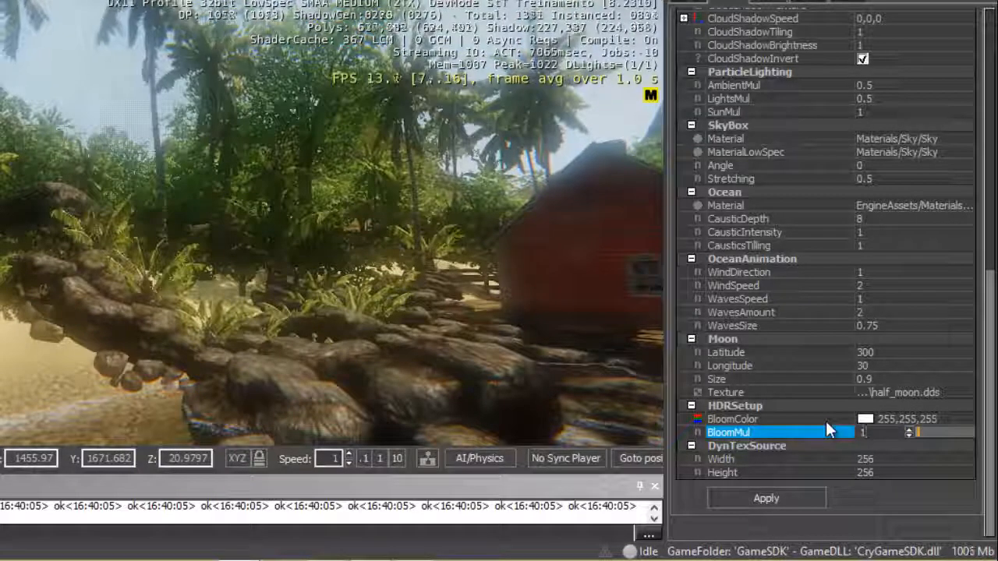
# Try HDRSetup BloomMul values of 3, 1 and 10 against the ocean and the waterfront houses
pyautogui.press('BackSpace')
pyautogui.write('2')
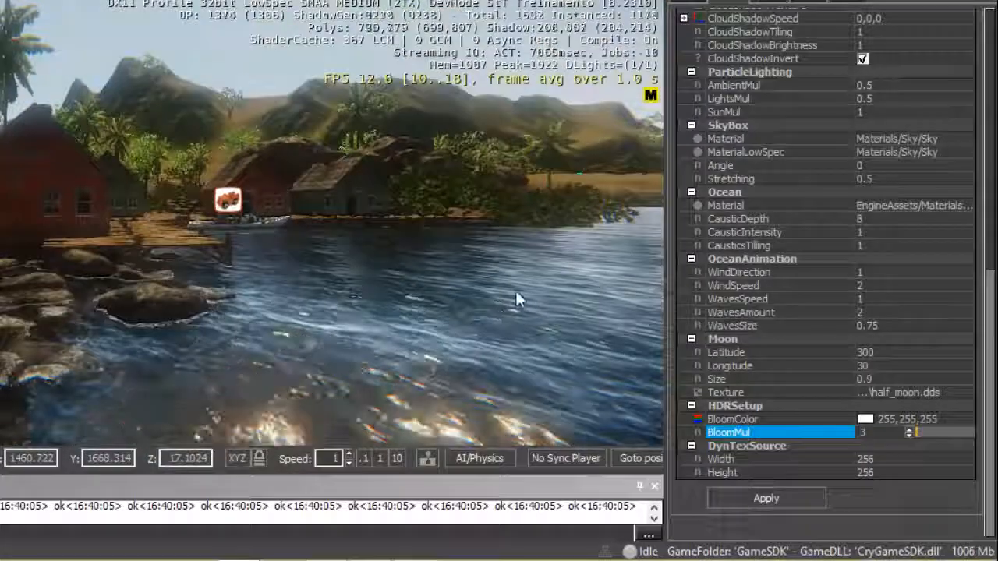
pyautogui.moveTo(879, 434); pyautogui.dragTo(816, 420)
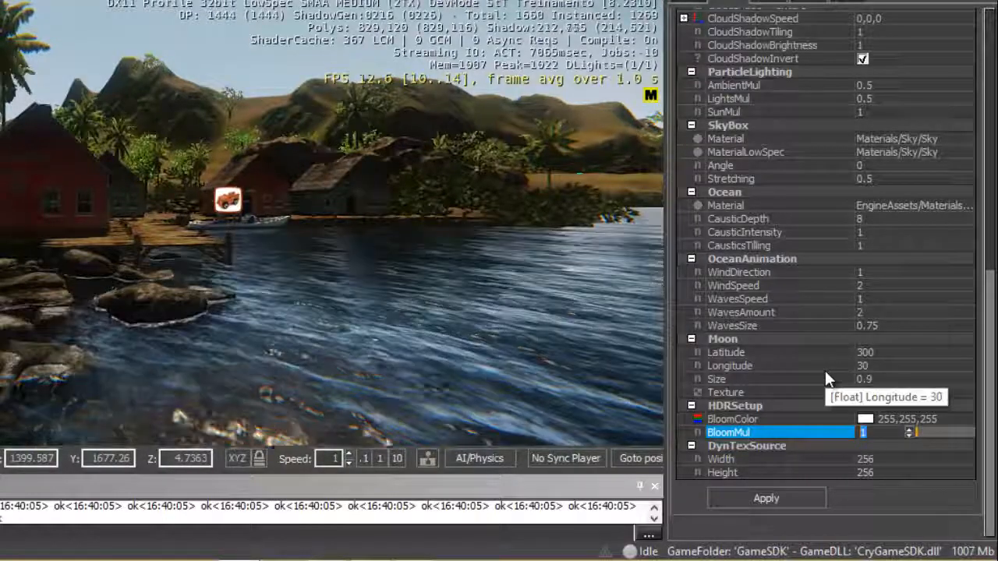
pyautogui.write('10')
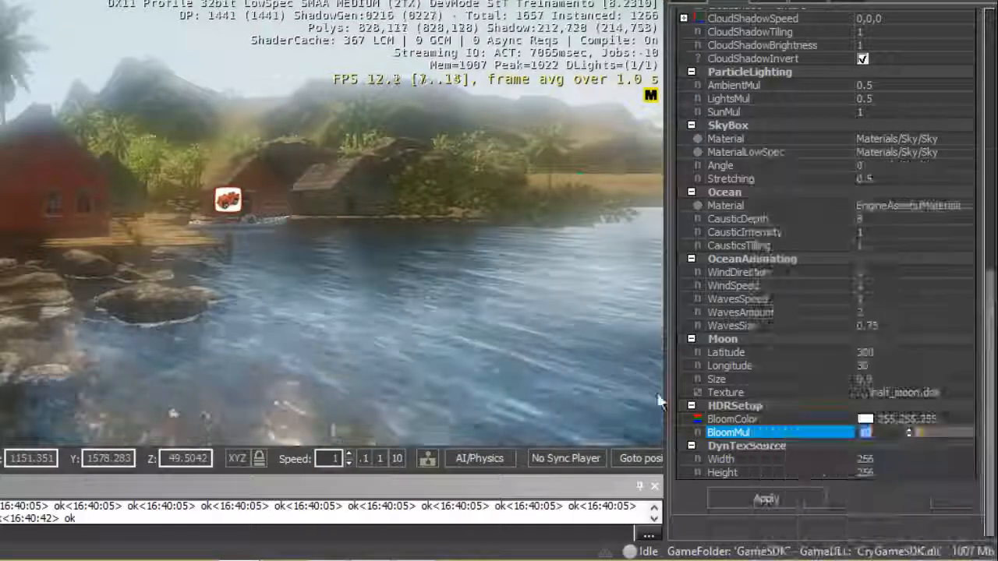
# Set the HDRSetup BloomColor to the custom red 255,46,46 and return BloomMul to 1
pyautogui.click(871, 418)
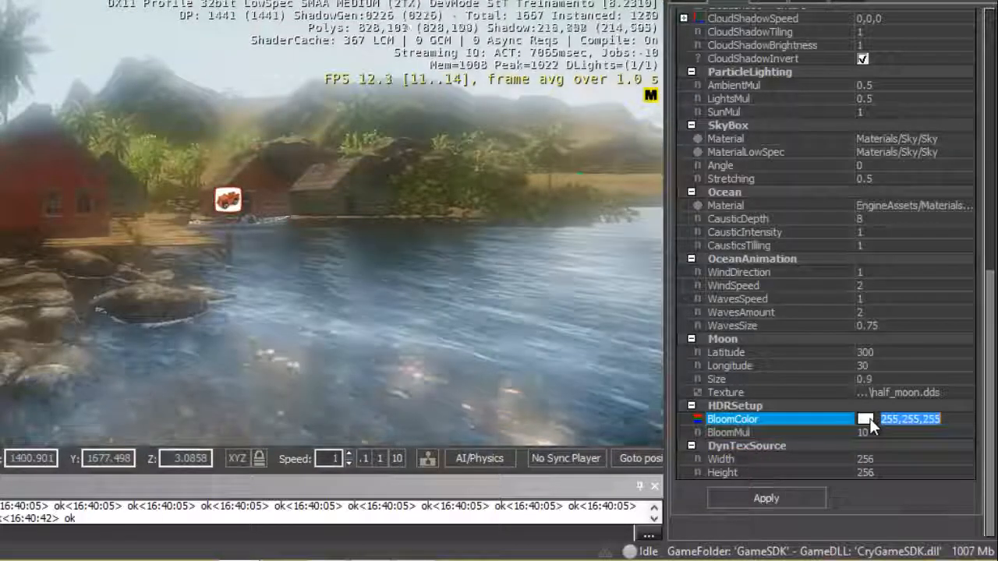
pyautogui.click(867, 419)
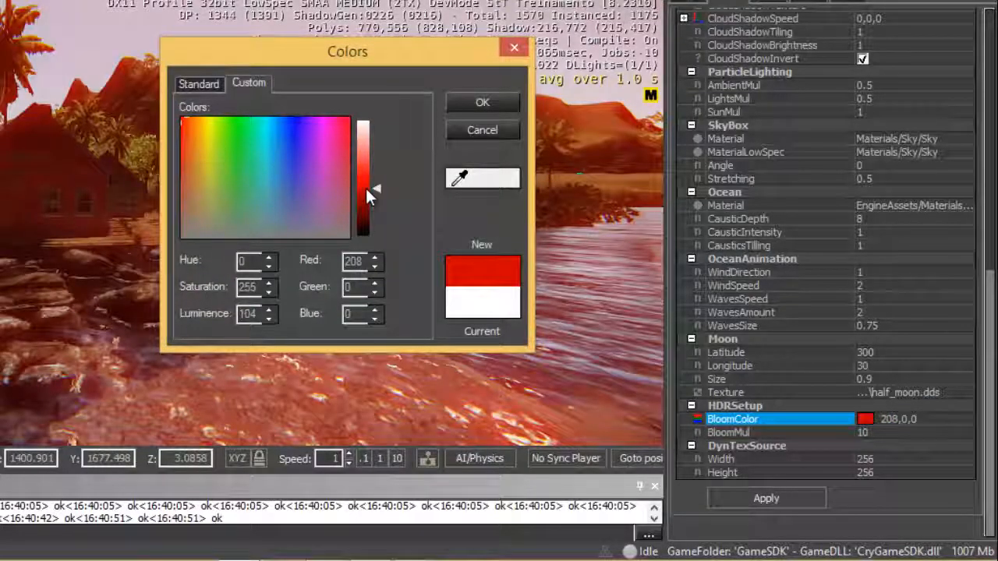
pyautogui.moveTo(371, 195); pyautogui.dragTo(372, 167)
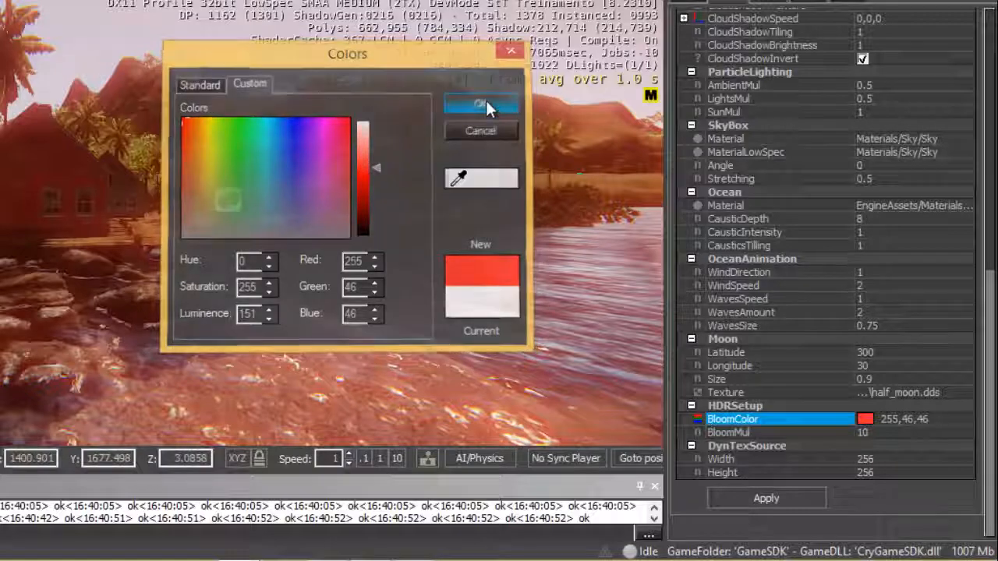
pyautogui.click(486, 102)
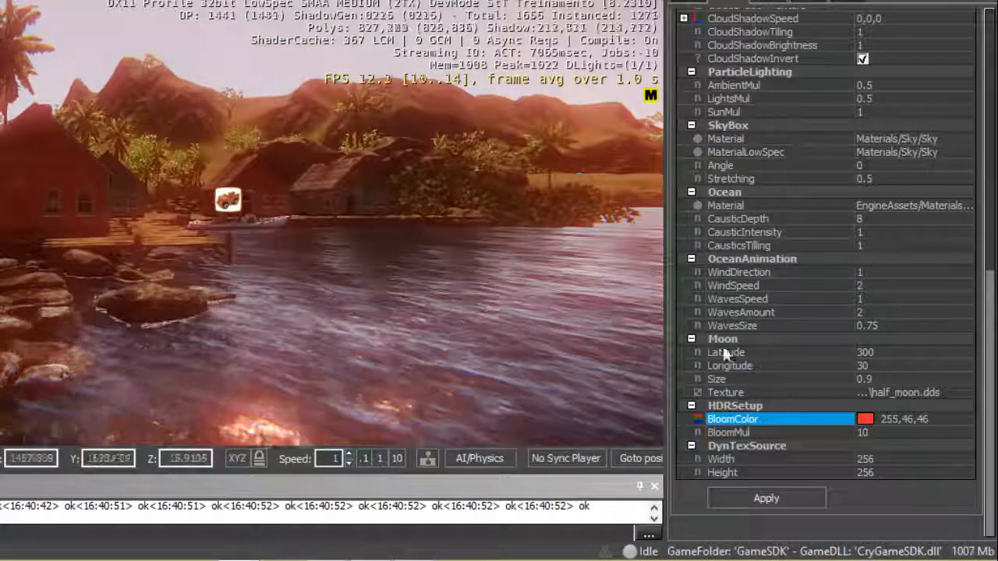
pyautogui.click(869, 433)
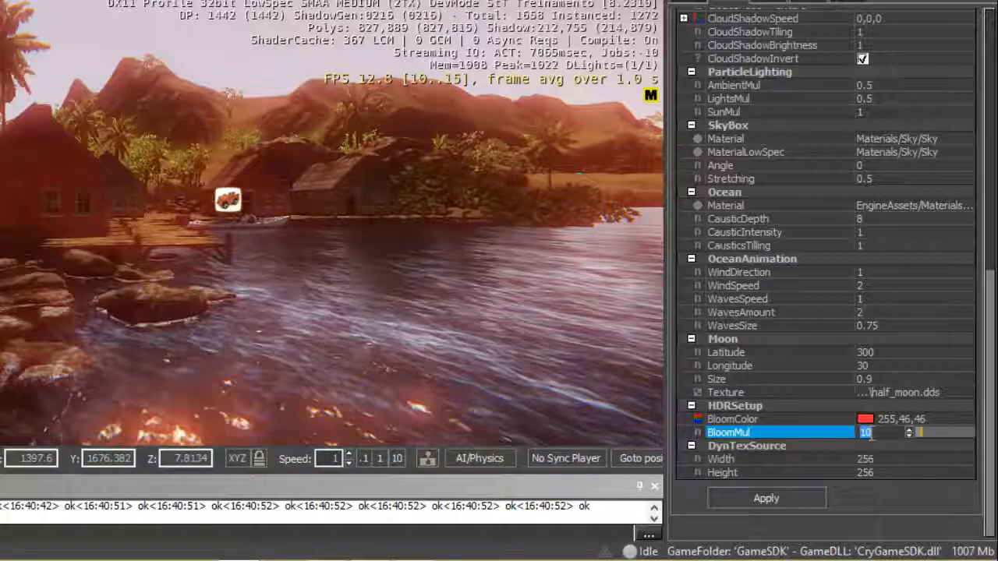
pyautogui.write('1')
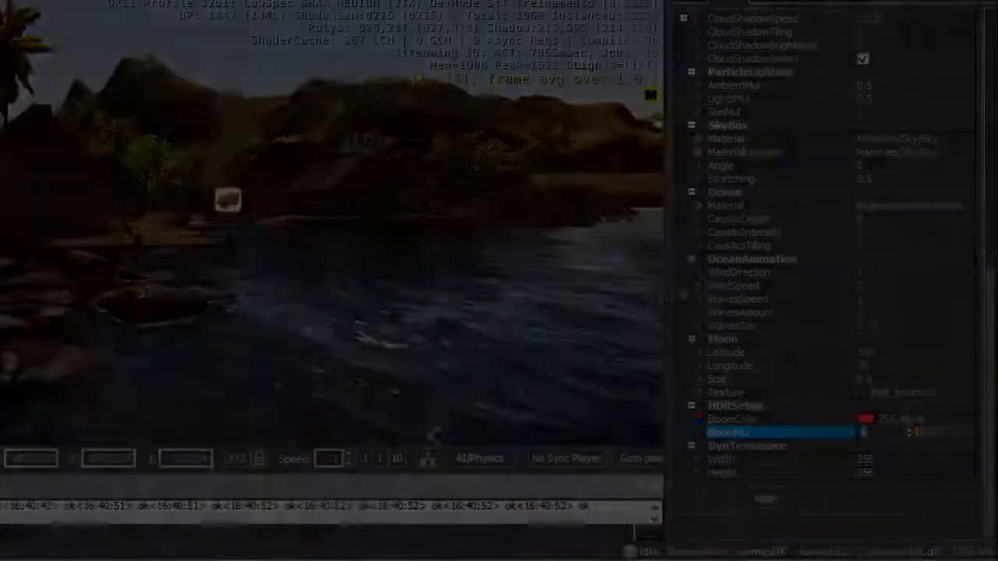